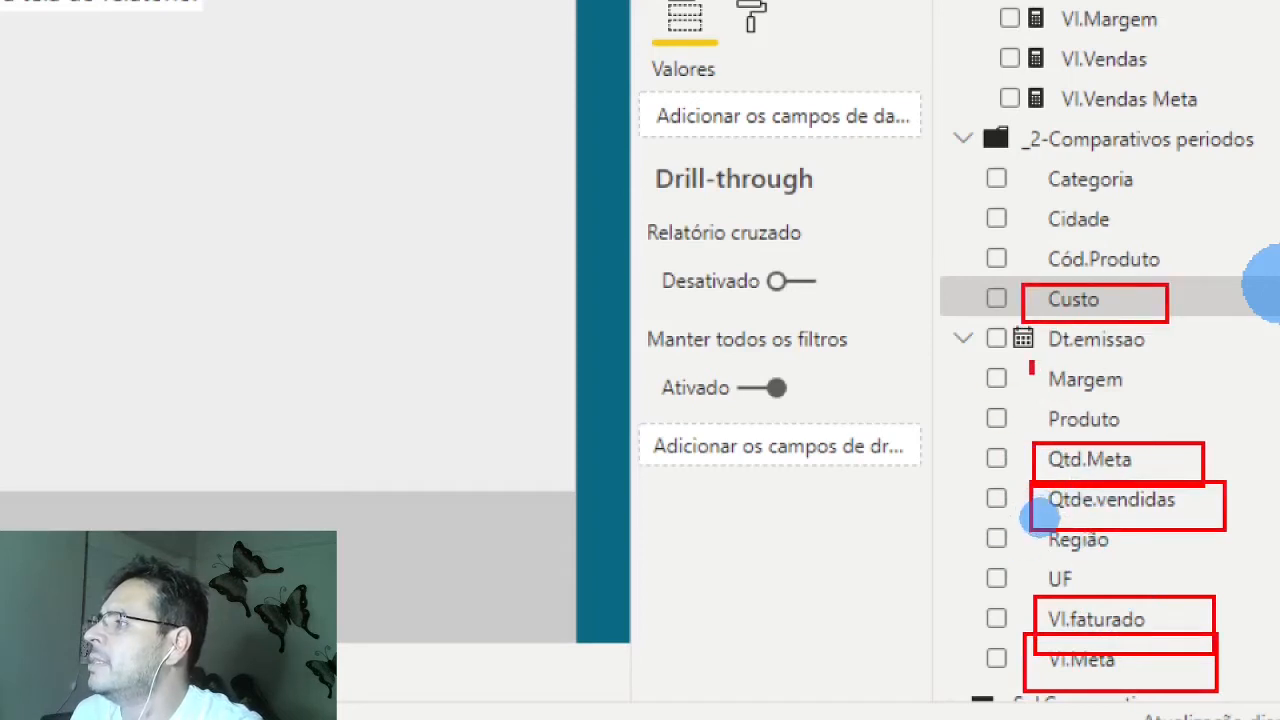
{"action": "left_click_drag", "start_coordinate": [1030, 362], "coordinate": [1159, 406]}
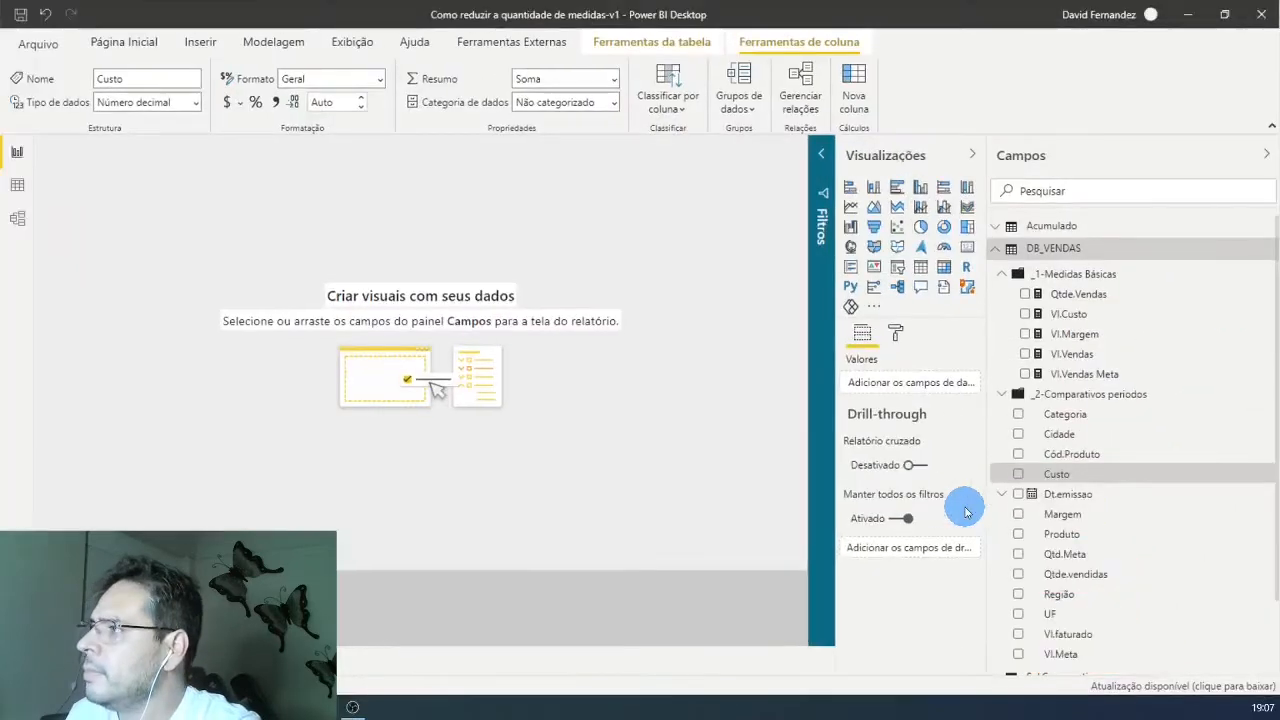
Step: Add a slicer to the empty report page using the Mês field from the Dt.emissao date hierarchy
{"action": "mouse_move", "coordinate": [966, 512]}
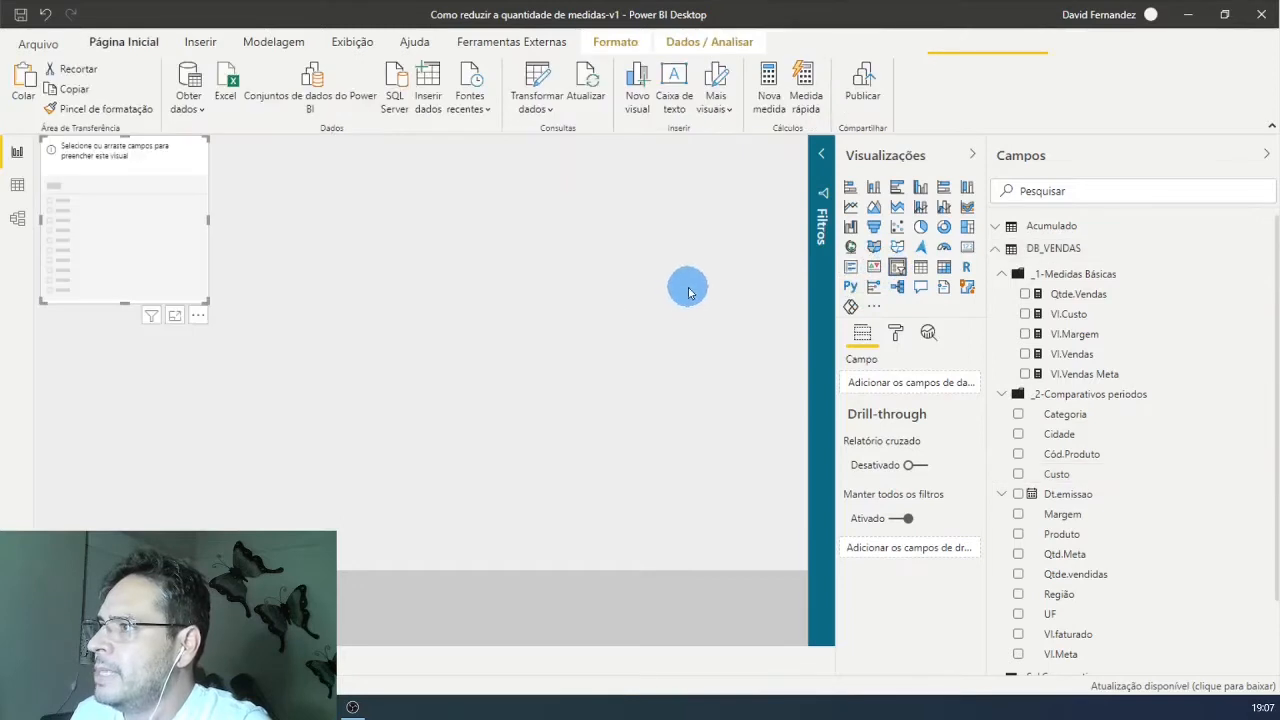
{"action": "left_click", "coordinate": [1034, 190]}
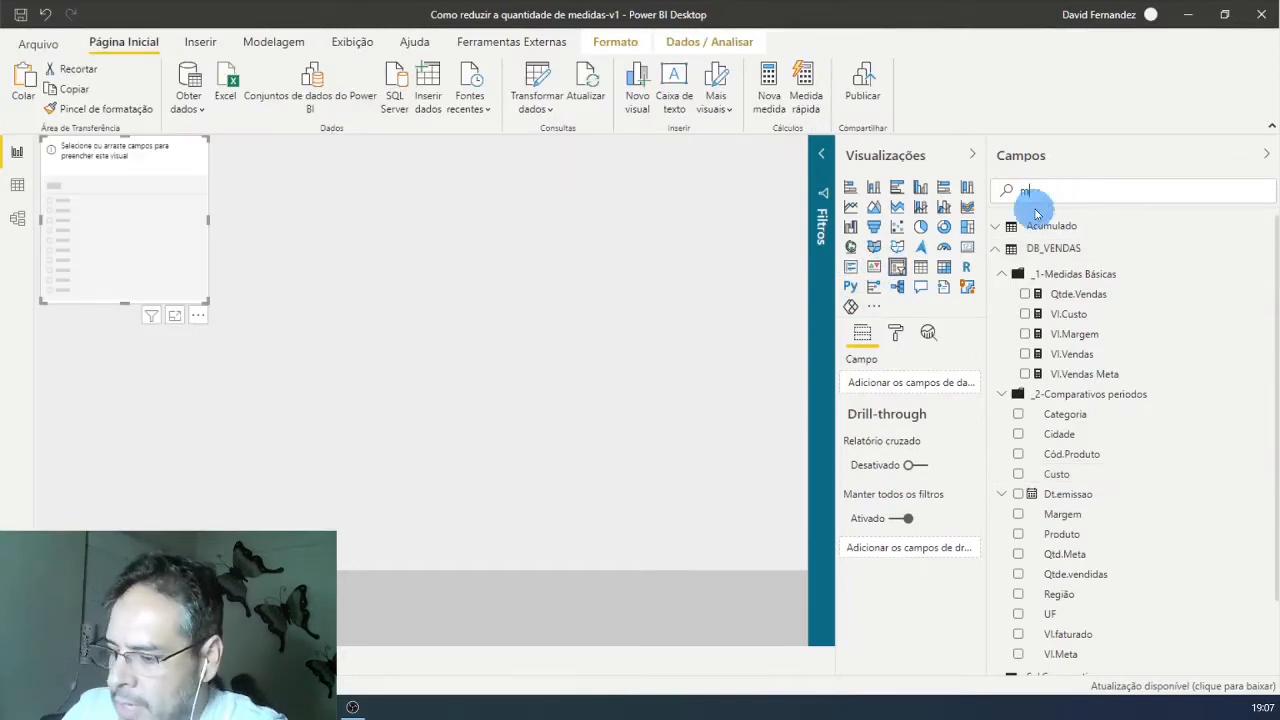
{"action": "type", "text": "mês"}
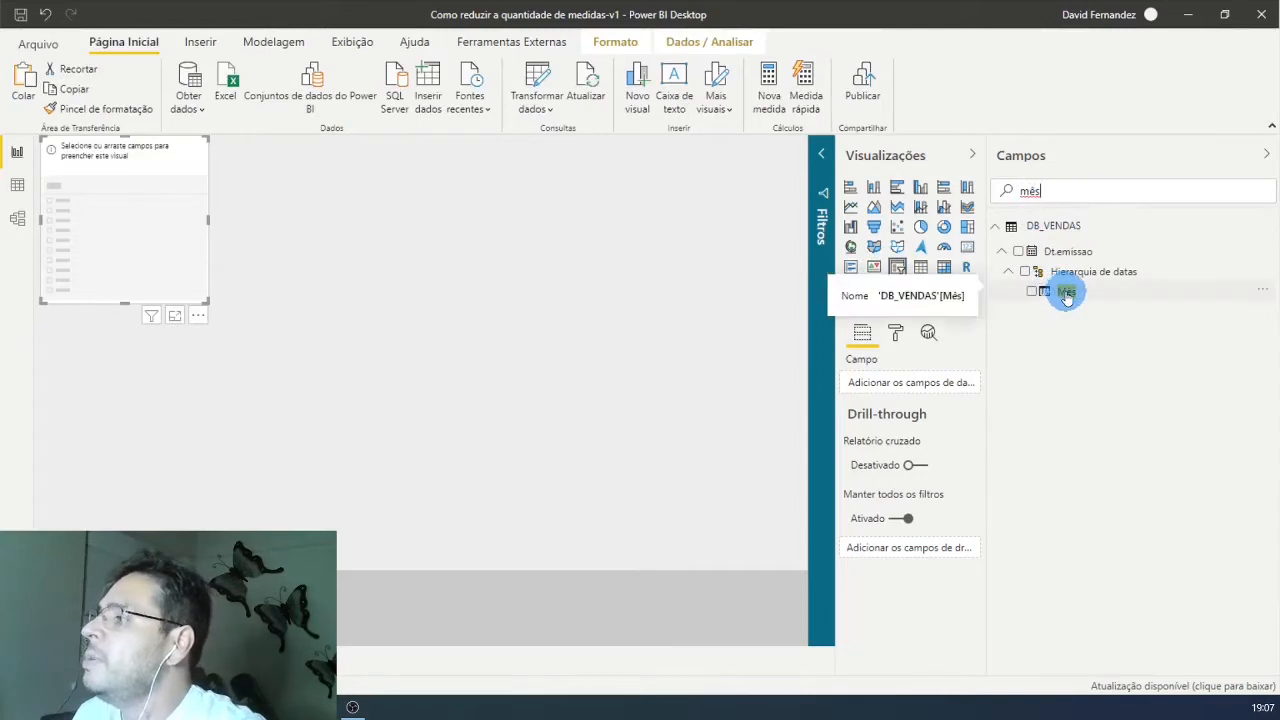
{"action": "left_click_drag", "start_coordinate": [1066, 296], "coordinate": [917, 393]}
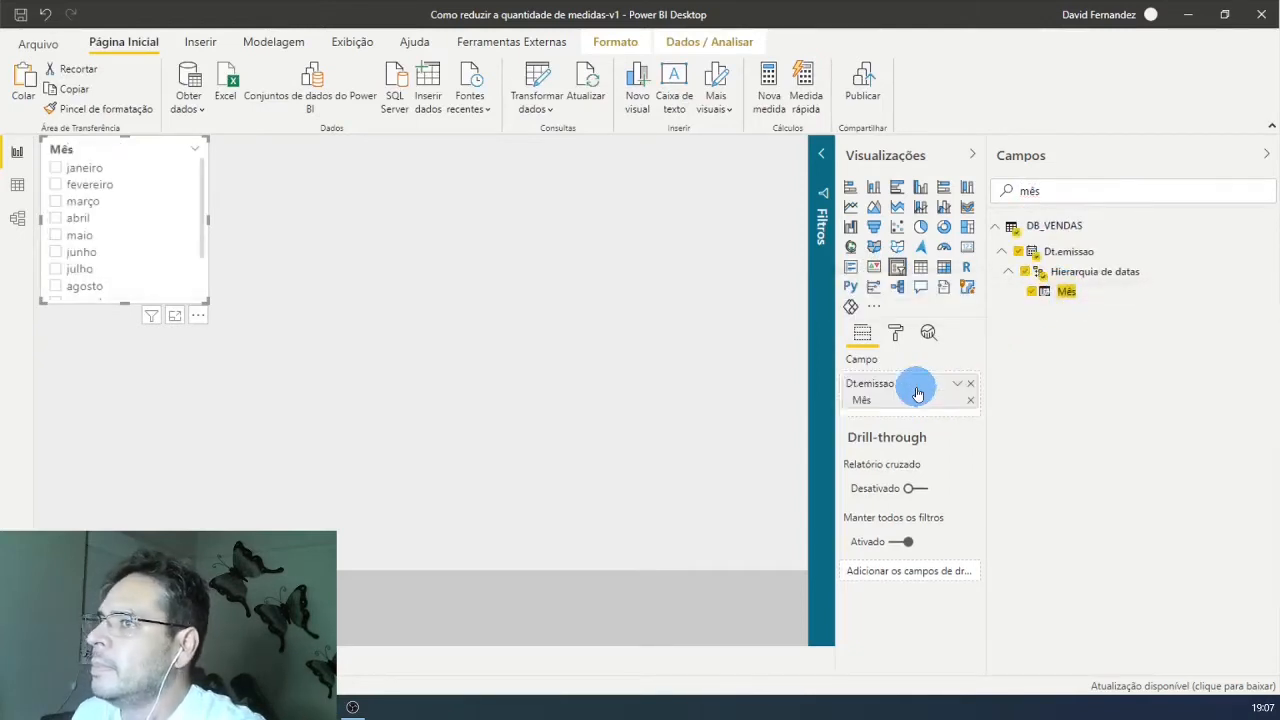
Step: Set the Mês slicer's orientation to Horizontal and stretch it as a thin strip across the full page width
{"action": "left_click", "coordinate": [895, 336]}
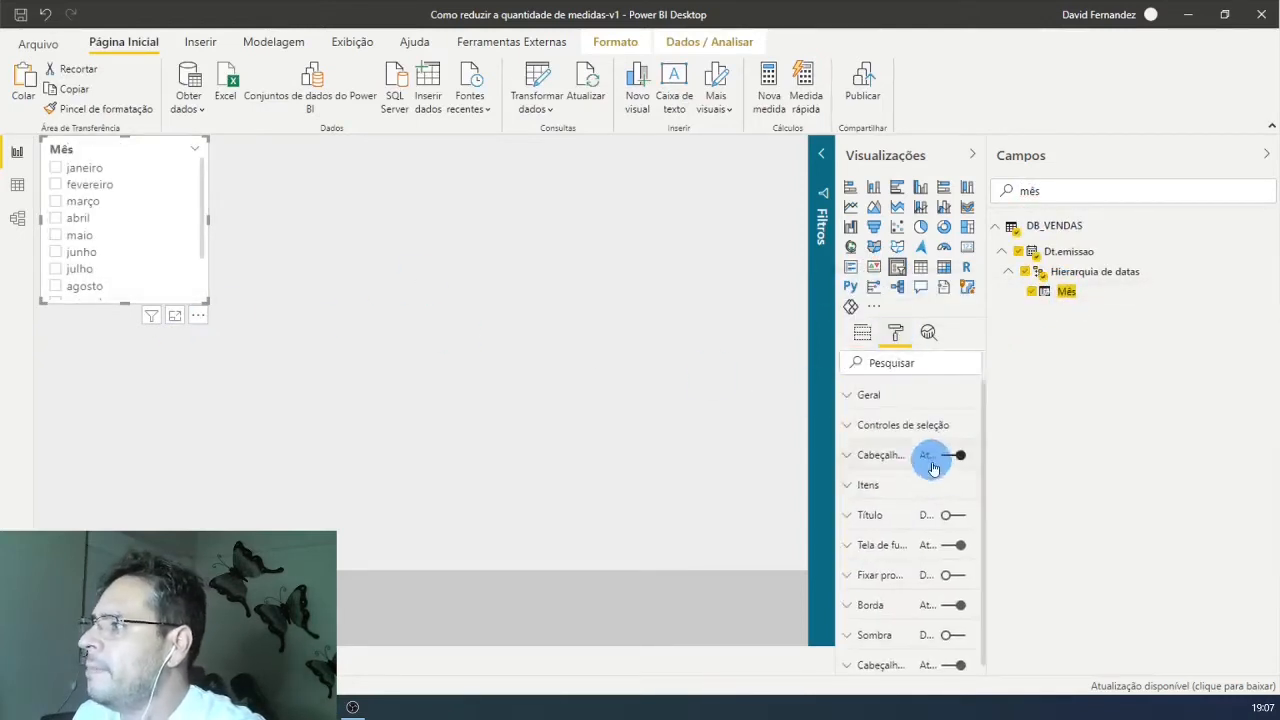
{"action": "left_click", "coordinate": [855, 398]}
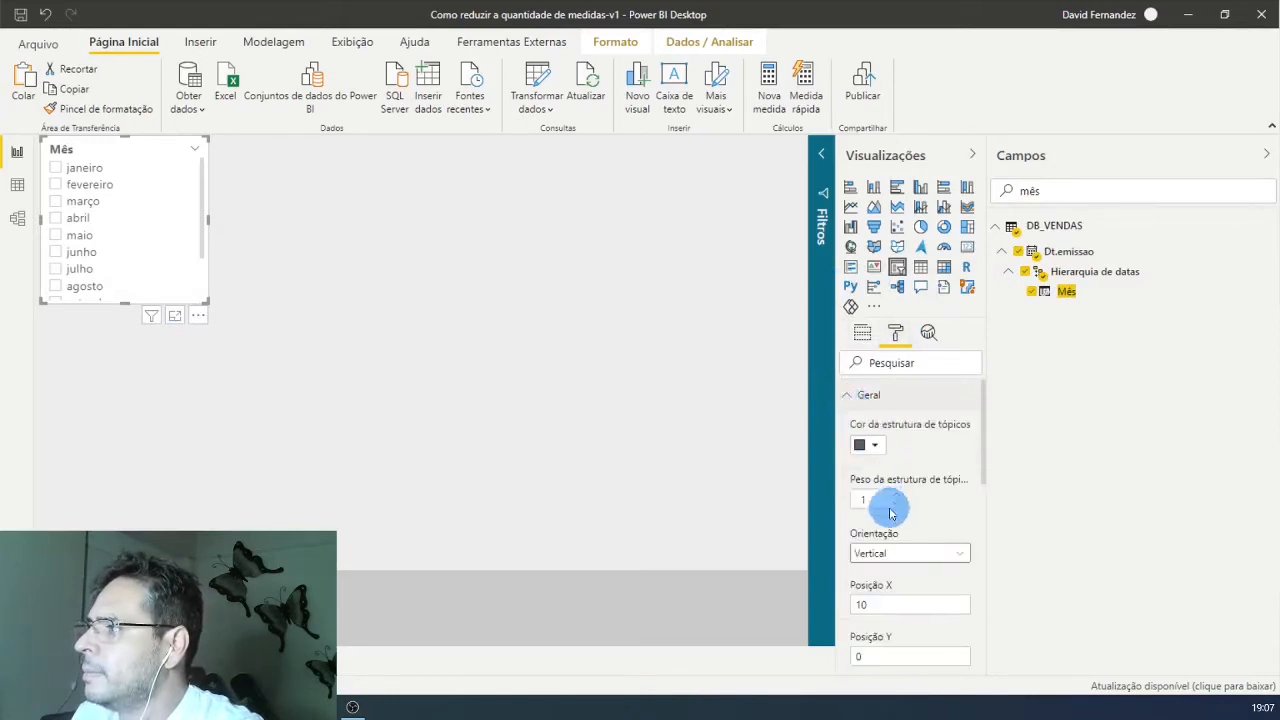
{"action": "left_click", "coordinate": [957, 556]}
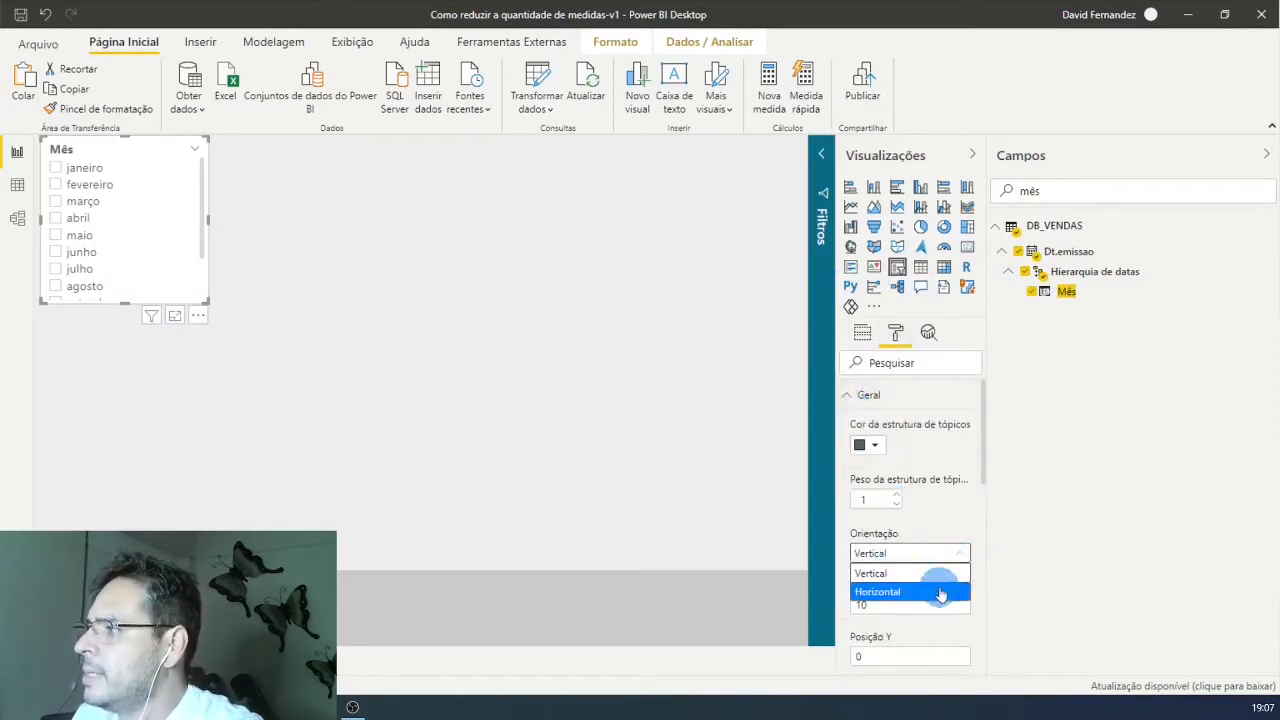
{"action": "left_click", "coordinate": [943, 591]}
{"action": "left_click_drag", "start_coordinate": [547, 222], "coordinate": [806, 188]}
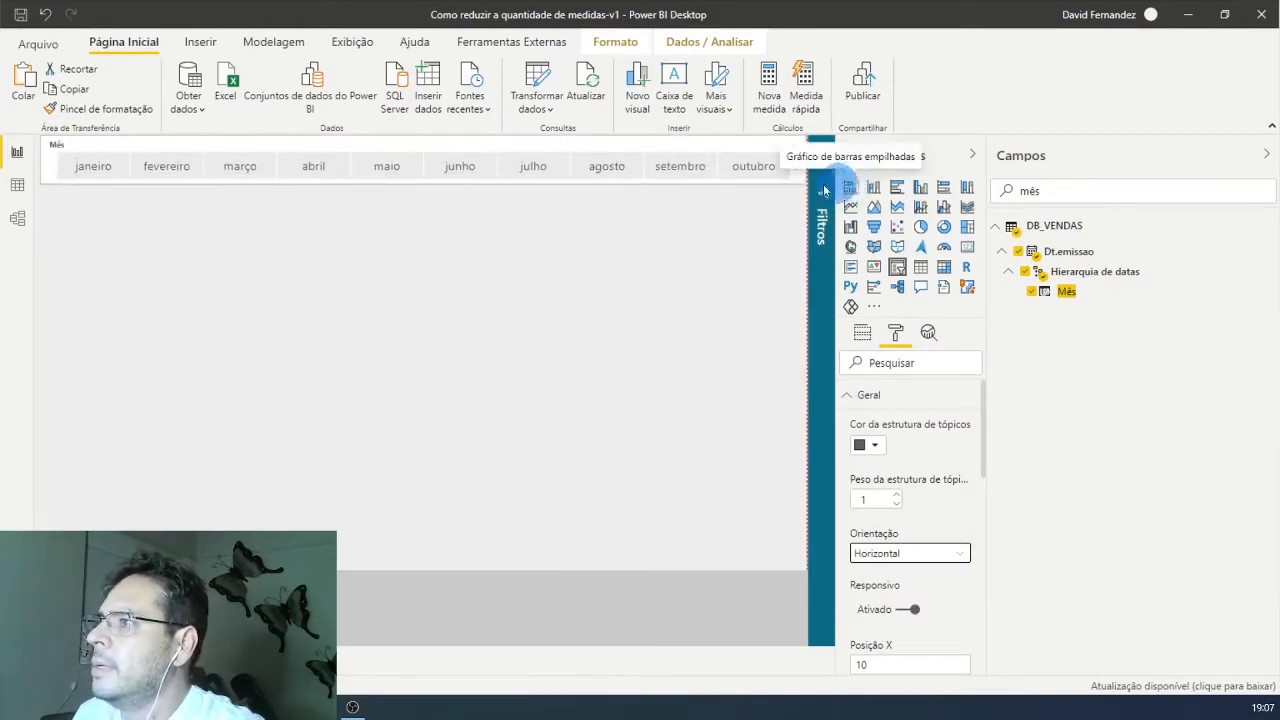
Step: Duplicate the horizontal Mês slicer and place the copy just below the original
{"action": "left_click", "coordinate": [683, 205]}
{"action": "key", "text": "ctrl+v"}
{"action": "left_click_drag", "start_coordinate": [628, 178], "coordinate": [643, 241]}
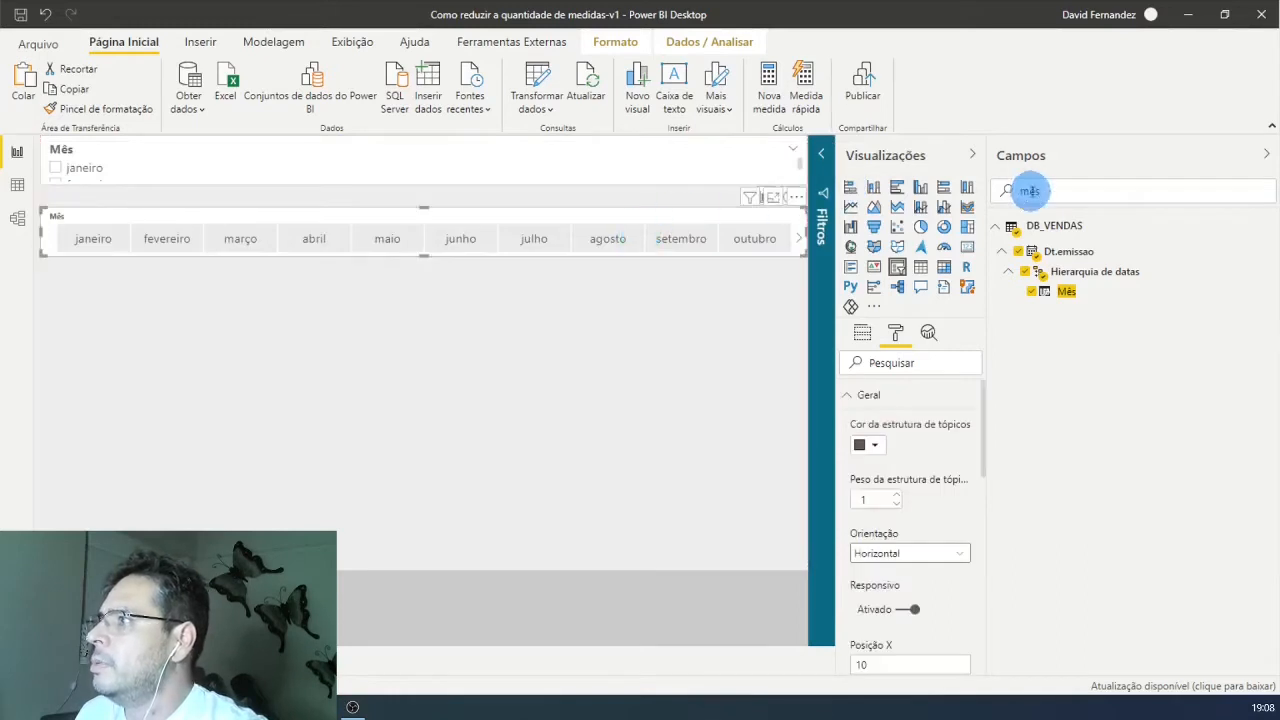
Step: Replace the copied slicer's field with Ano and shrink it to a small box under the month strip's right end
{"action": "left_click_drag", "start_coordinate": [1052, 190], "coordinate": [984, 192]}
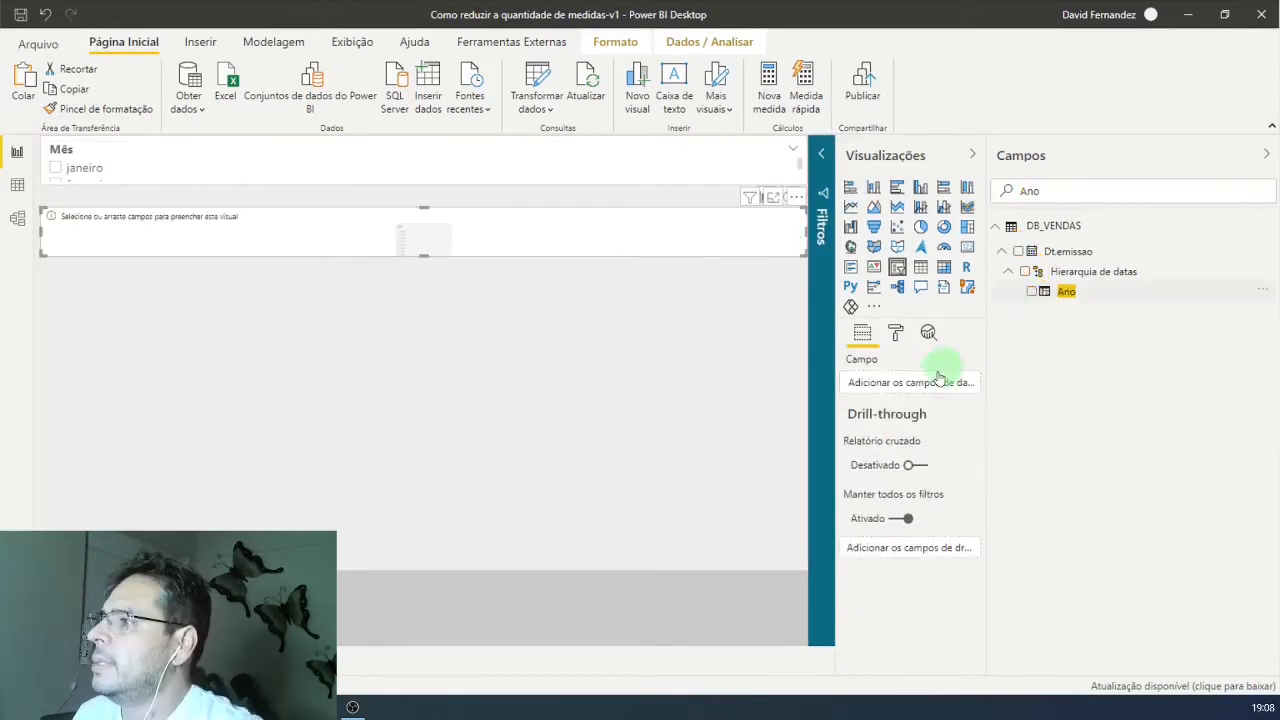
{"action": "left_click_drag", "start_coordinate": [940, 378], "coordinate": [934, 380]}
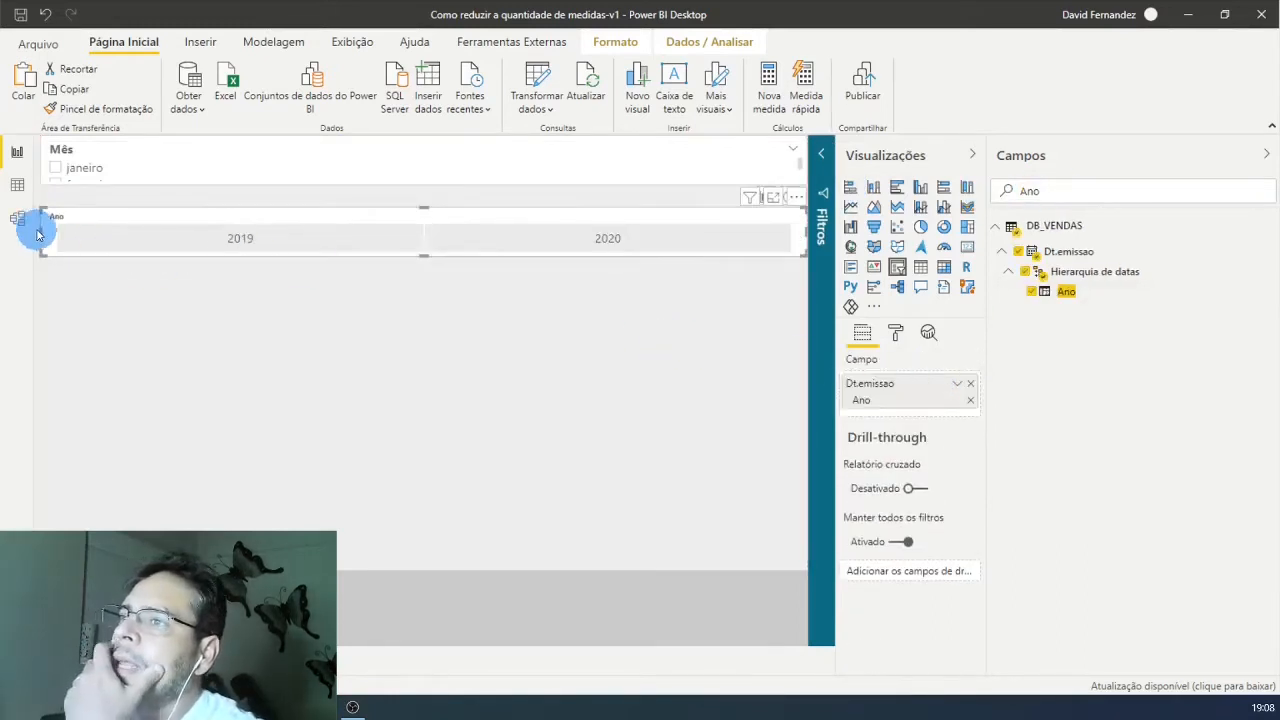
{"action": "left_click_drag", "start_coordinate": [40, 231], "coordinate": [738, 226]}
Step: Set the original Mês slicer's orientation back to Horizontal
{"action": "left_click", "coordinate": [714, 170]}
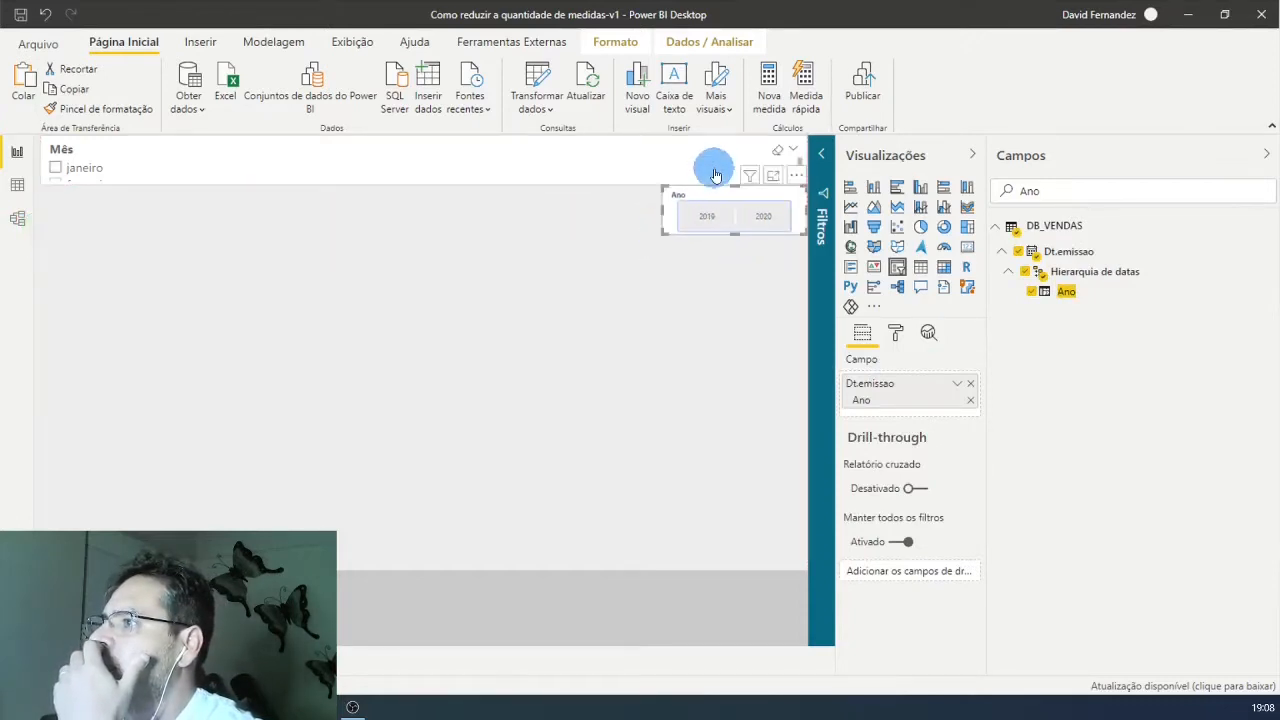
{"action": "left_click", "coordinate": [897, 334]}
{"action": "left_click", "coordinate": [850, 397]}
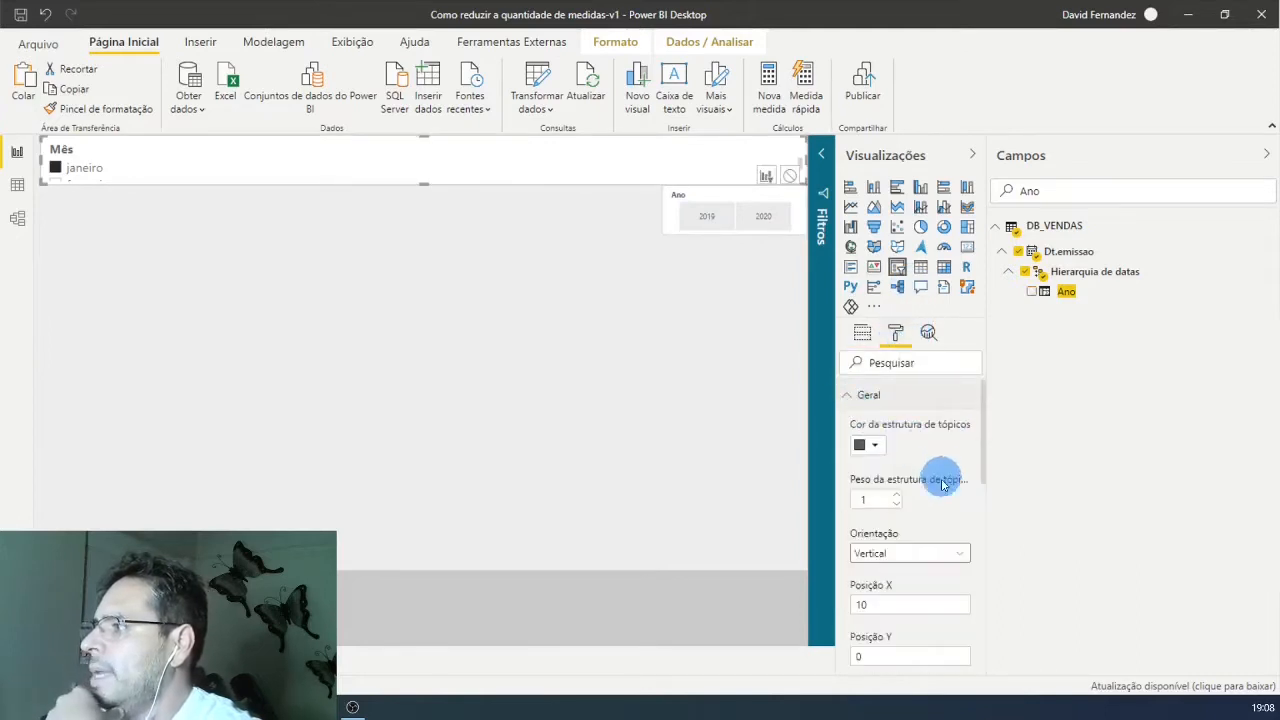
{"action": "left_click", "coordinate": [908, 556]}
{"action": "left_click", "coordinate": [908, 591]}
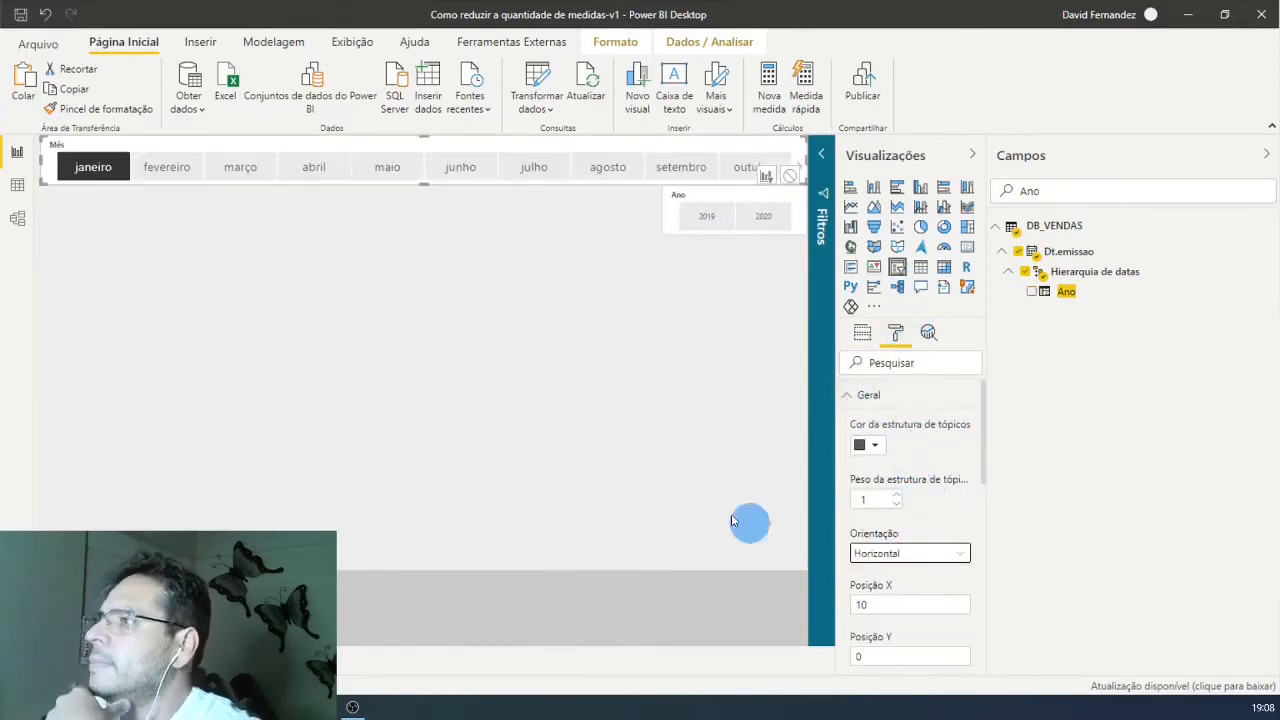
{"action": "left_click", "coordinate": [314, 294]}
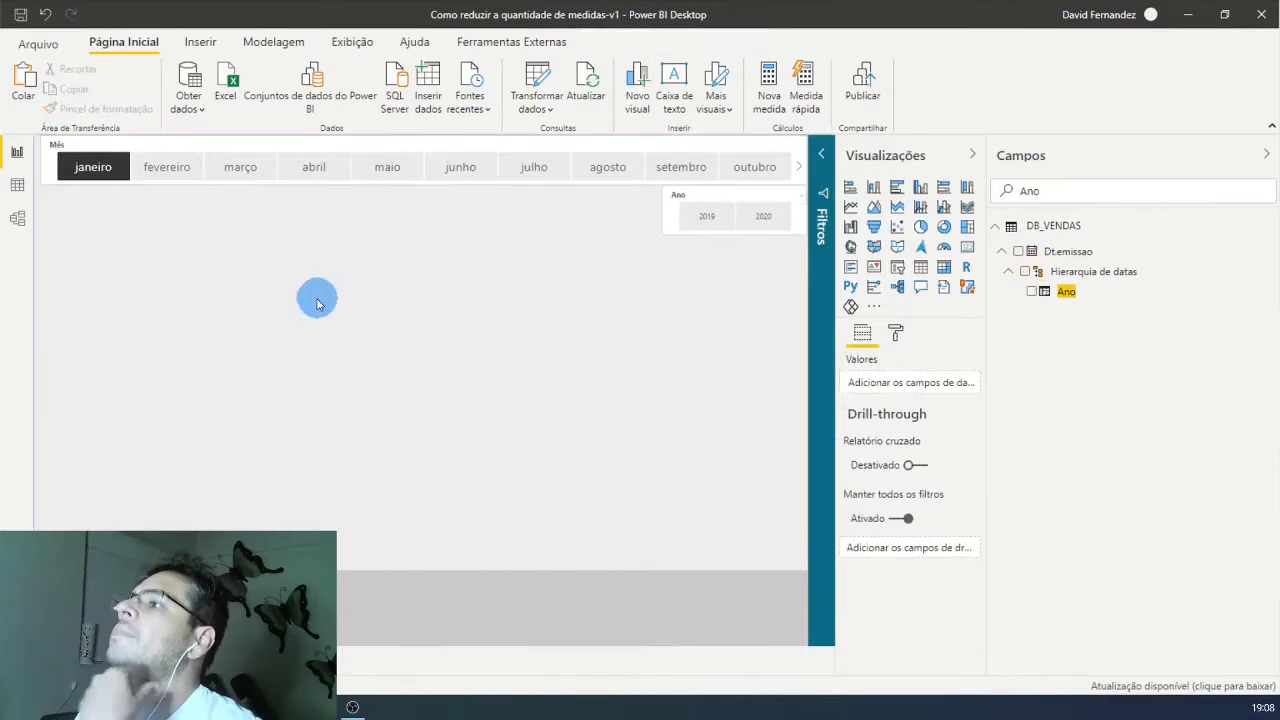
Step: Filter the page to the year 2020 and the month junho with the two slicers
{"action": "left_click", "coordinate": [763, 216]}
{"action": "left_click", "coordinate": [449, 168]}
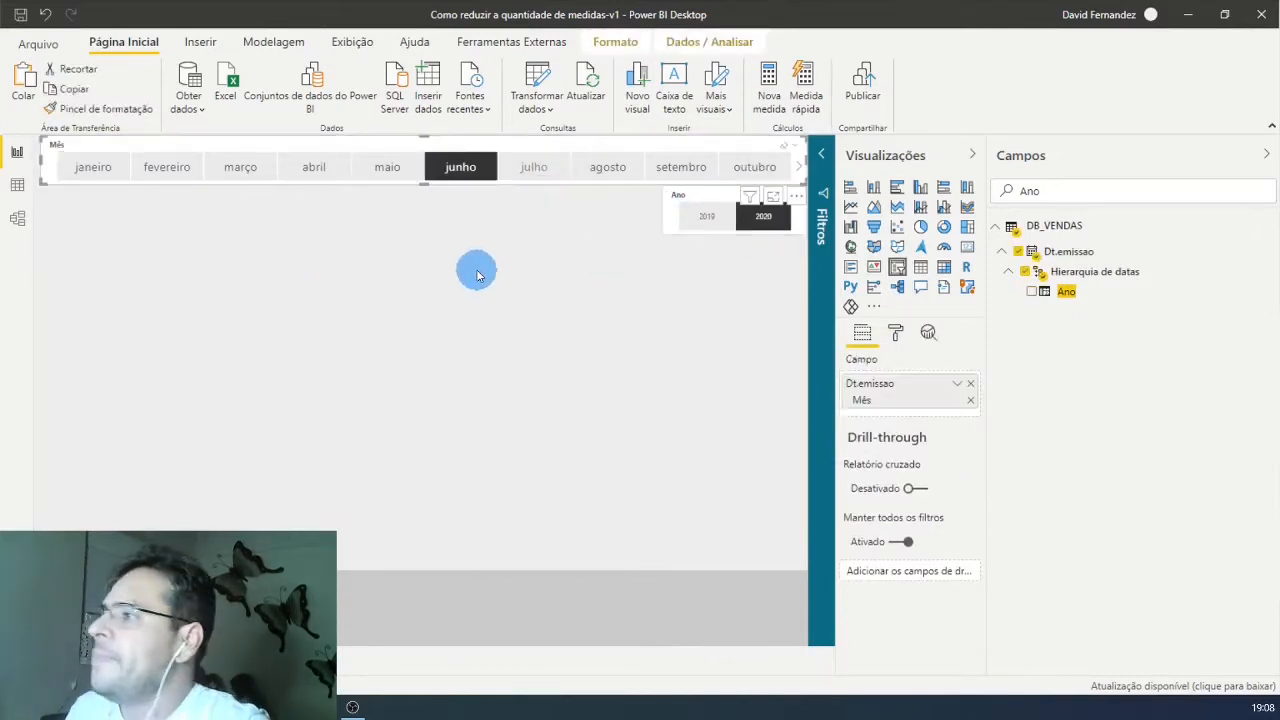
{"action": "left_click", "coordinate": [411, 320]}
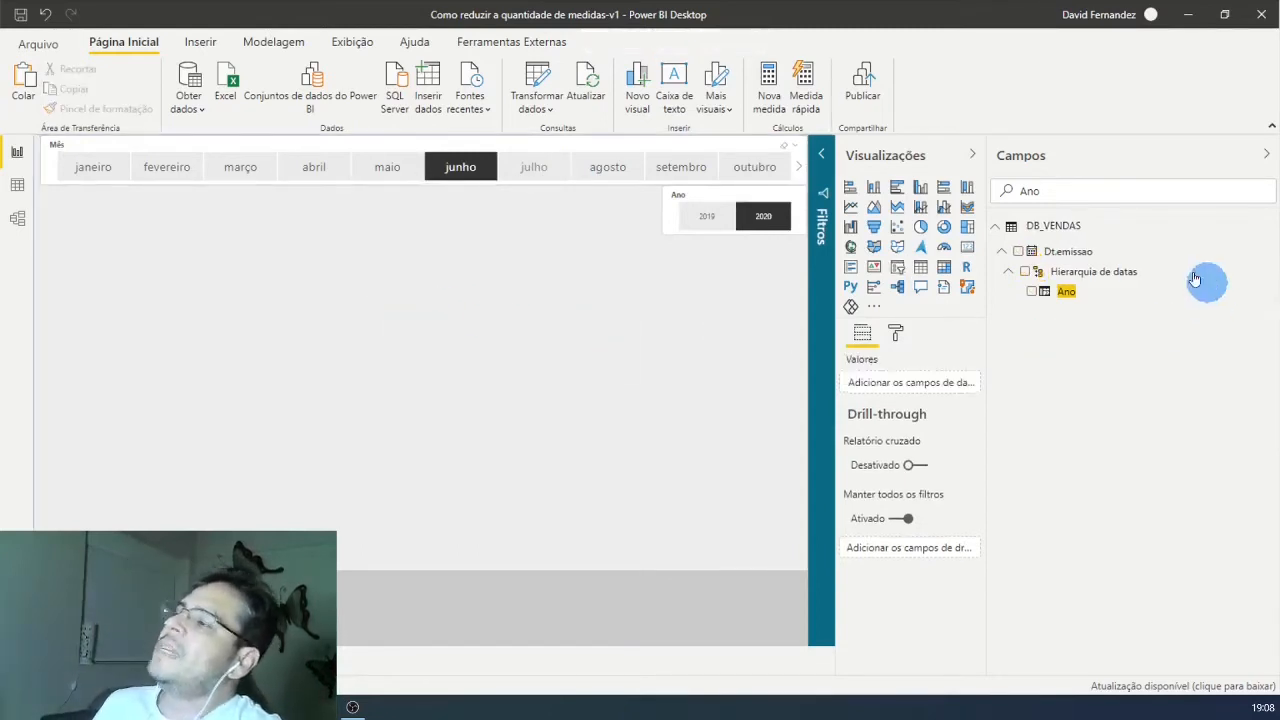
Step: Add a table visual and size it to occupy the area below the month slicer, beside the Ano slicer
{"action": "left_click", "coordinate": [920, 267]}
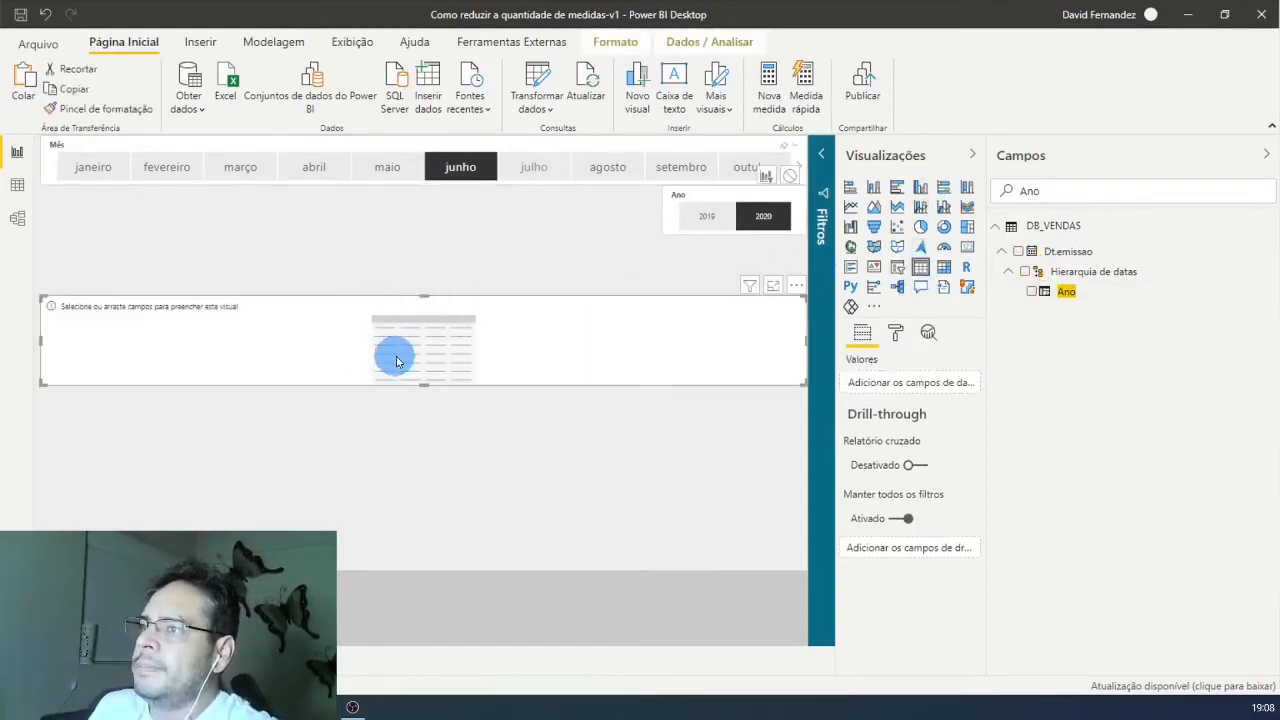
{"action": "left_click_drag", "start_coordinate": [803, 384], "coordinate": [522, 311]}
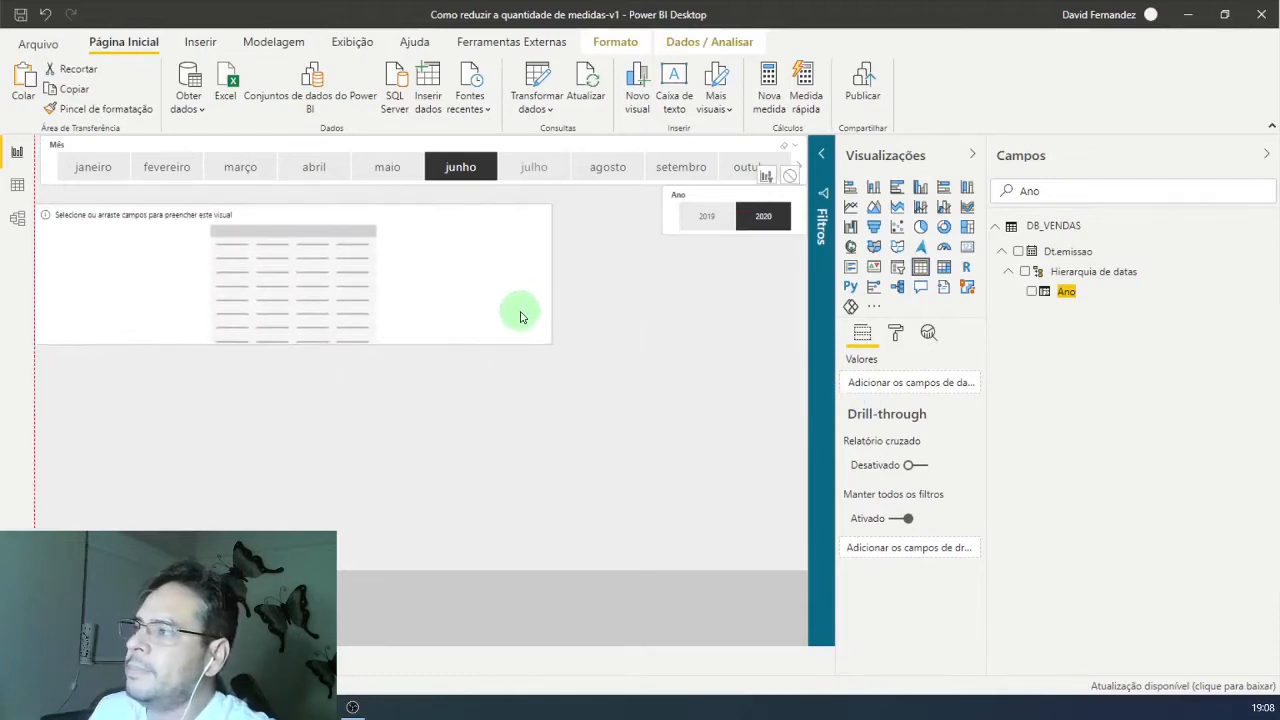
Step: Review the formulas of the Qtde.Vendas and Vl.Custo measures, and add Vl.Vendas to the table
{"action": "left_click_drag", "start_coordinate": [1069, 194], "coordinate": [946, 208]}
{"action": "key", "text": "BackSpace"}
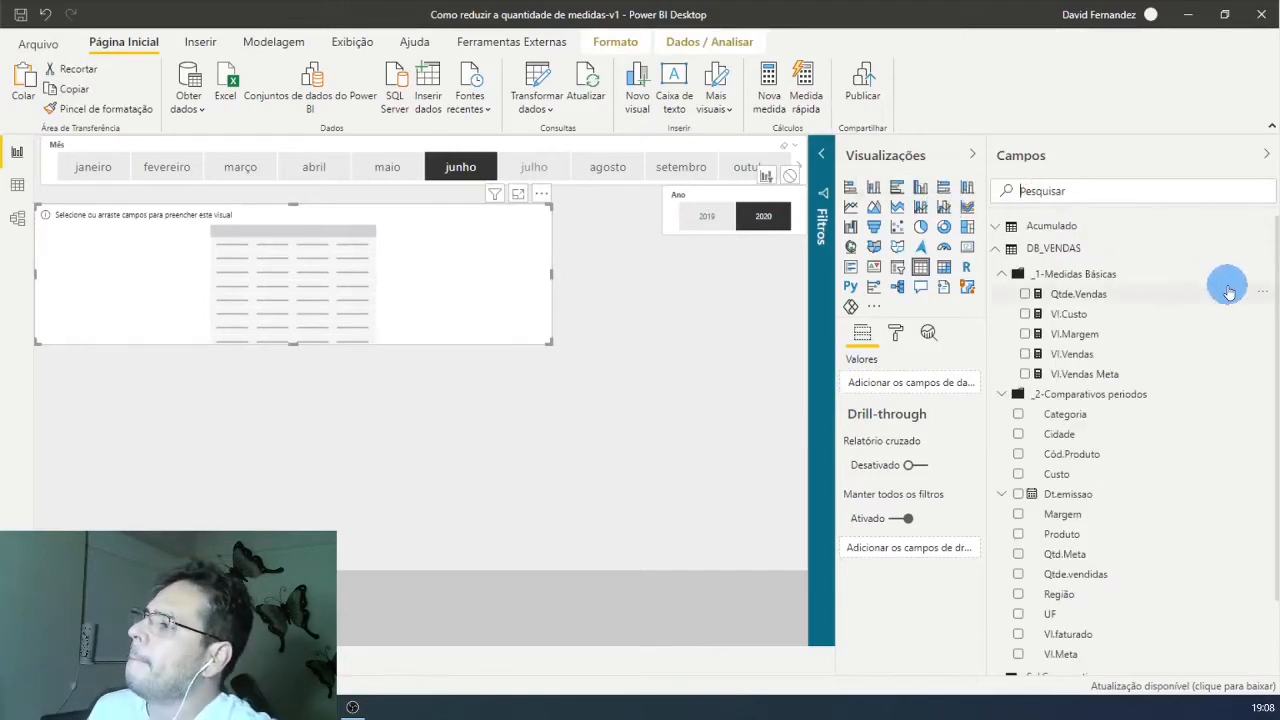
{"action": "left_click", "coordinate": [1073, 297]}
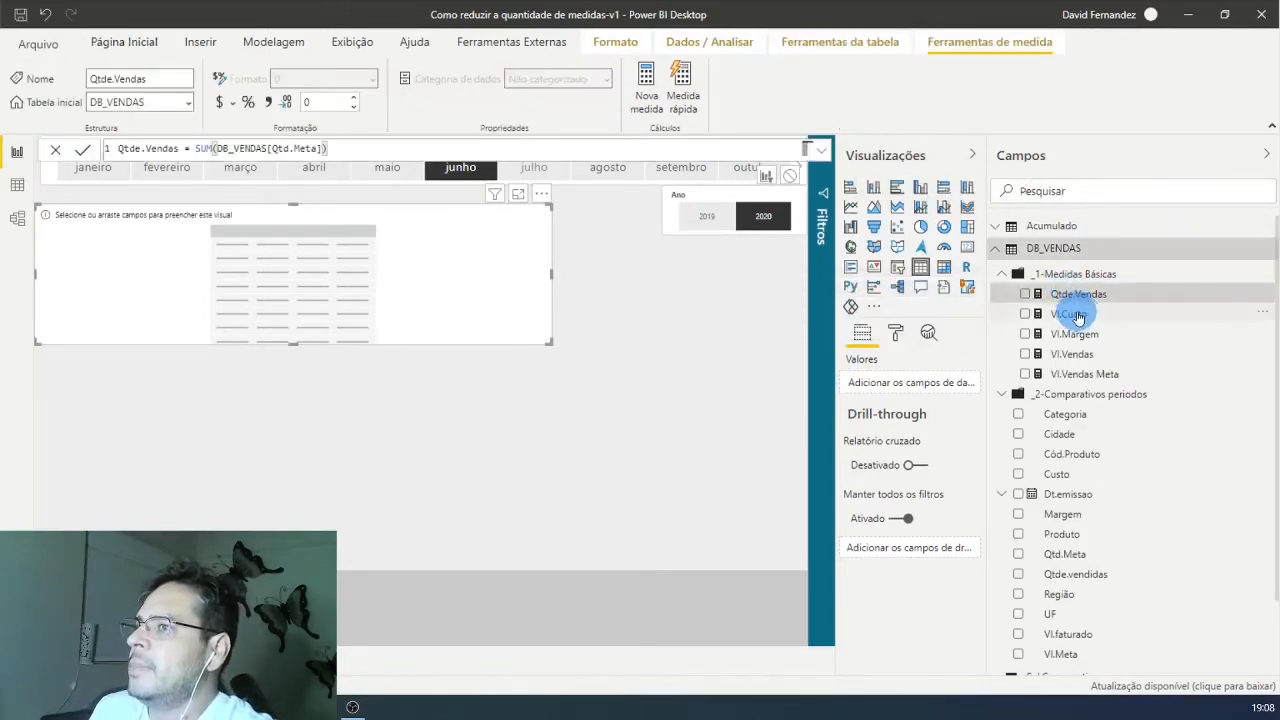
{"action": "left_click", "coordinate": [1078, 318]}
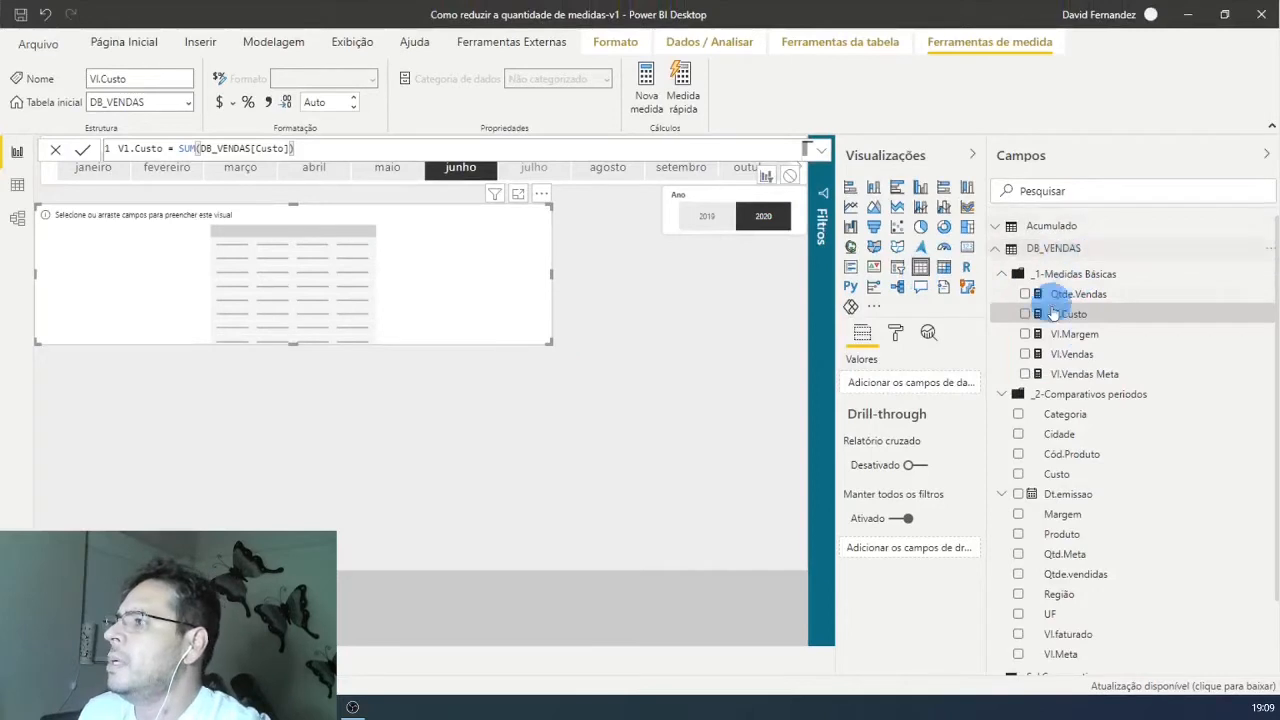
{"action": "left_click_drag", "start_coordinate": [1092, 362], "coordinate": [946, 389]}
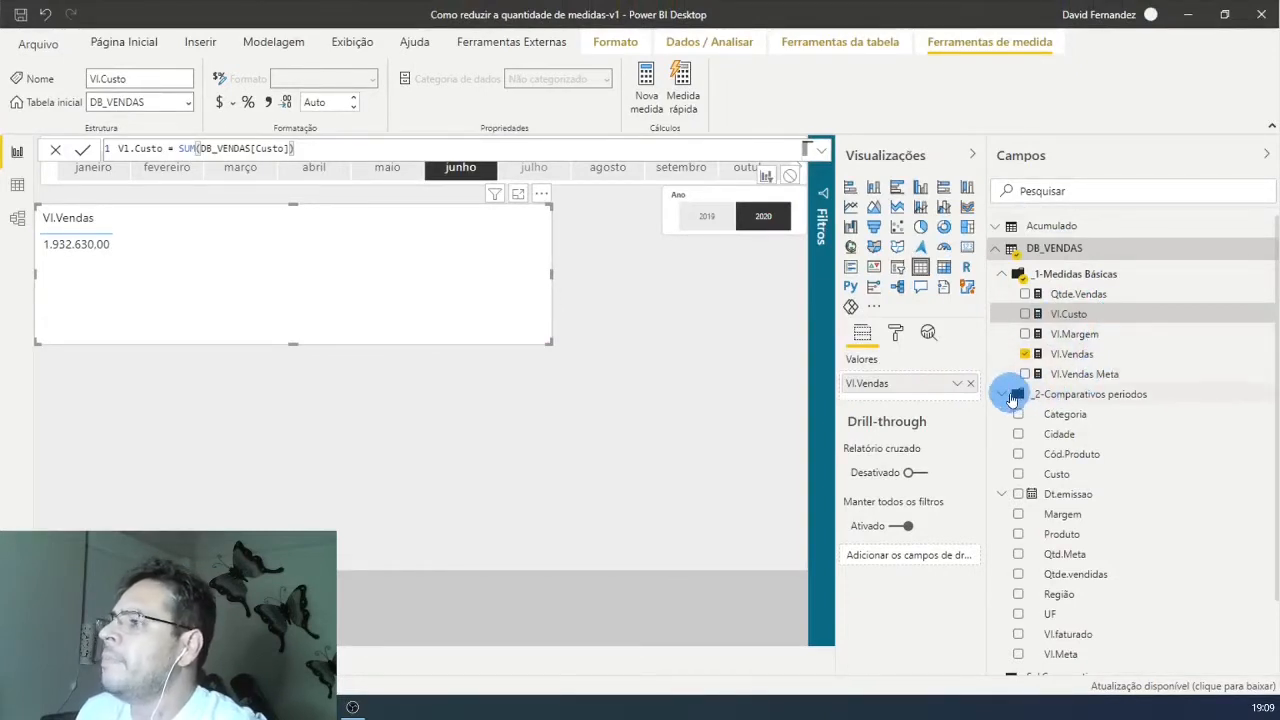
Step: Find the Região field and add it to the table as the first column, before Vl.Vendas
{"action": "left_click", "coordinate": [1040, 190]}
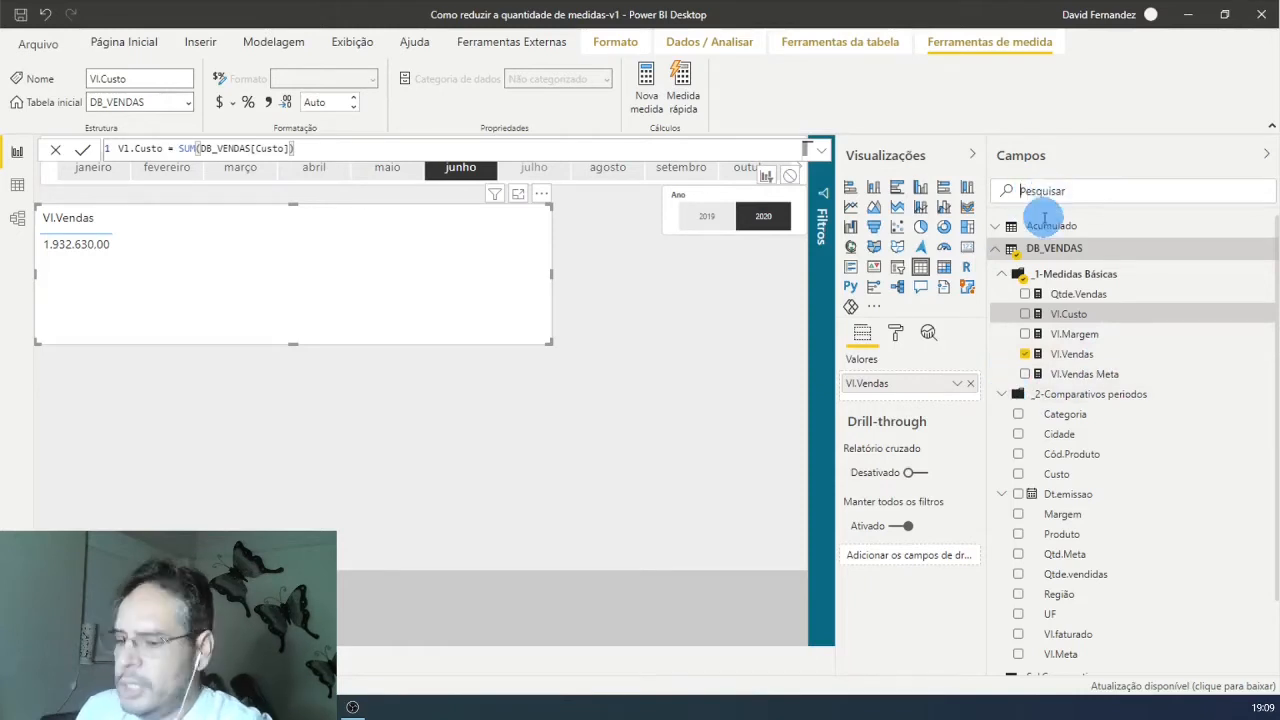
{"action": "type", "text": "Região"}
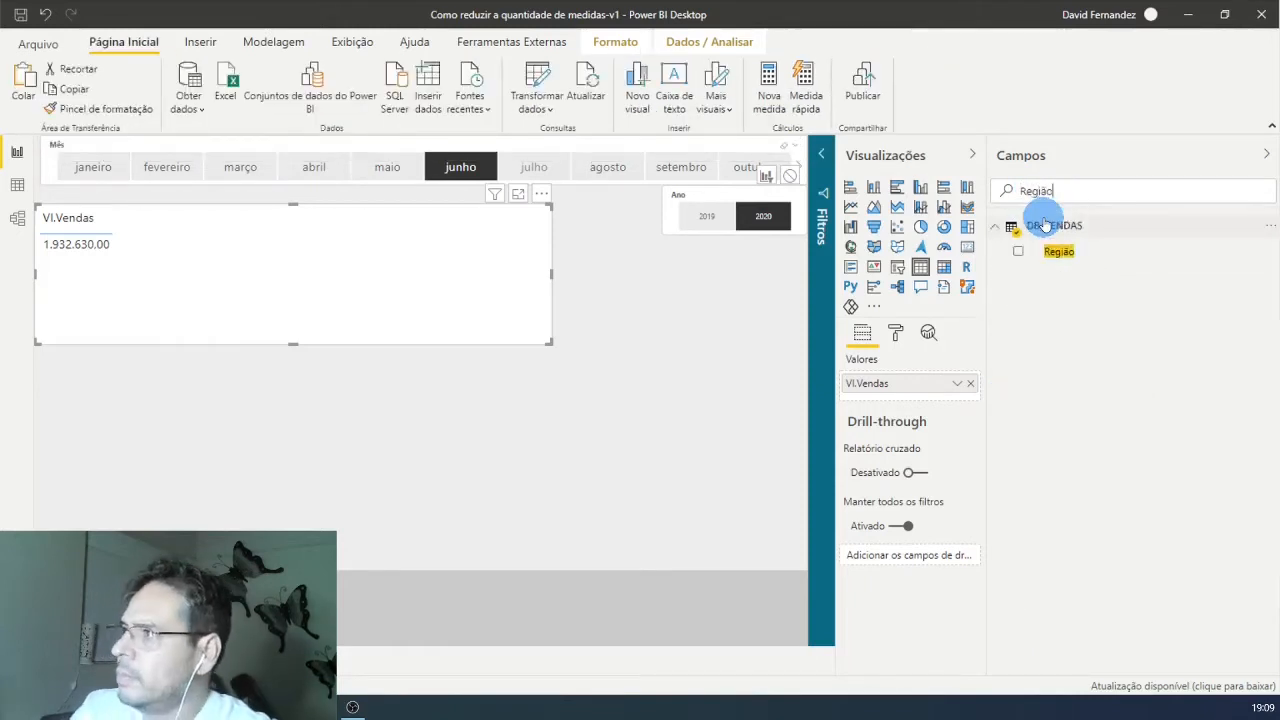
{"action": "left_click_drag", "start_coordinate": [1057, 251], "coordinate": [925, 382]}
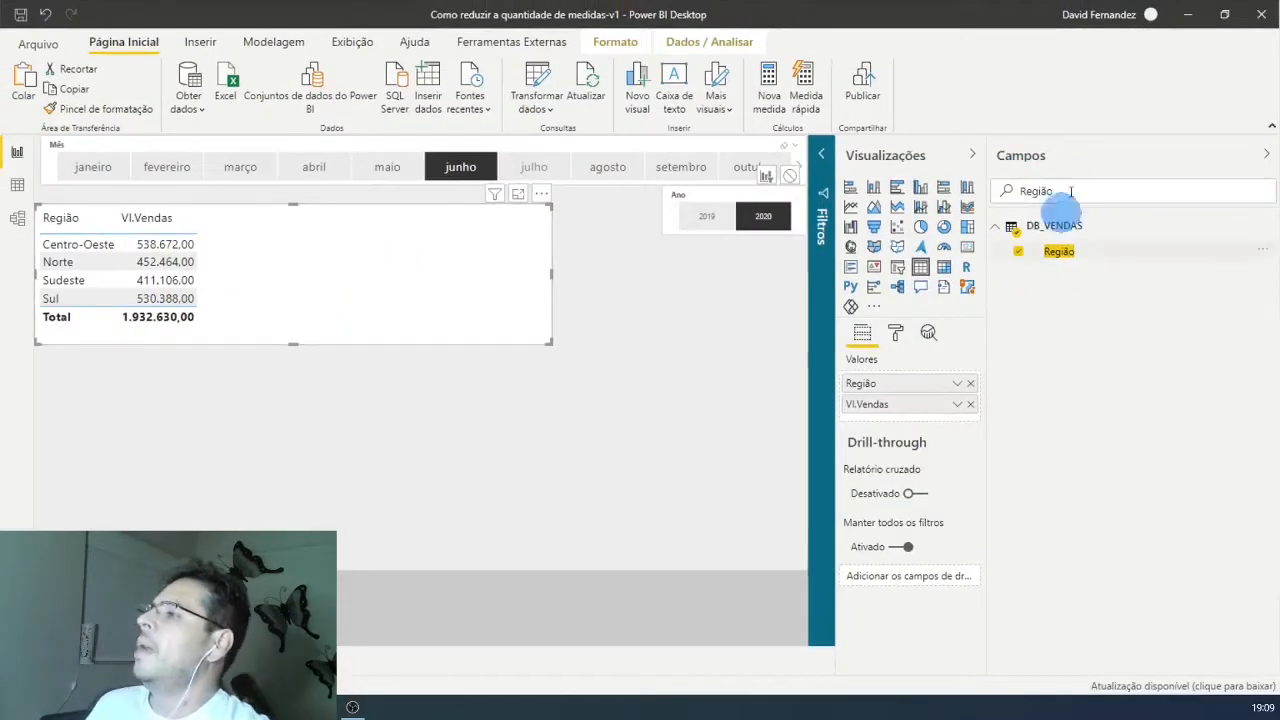
Step: Add the period comparison measures Vl.Vendas LM, Vl.Vendas MoM% and Vl.Vendas Dif LM to the table
{"action": "left_click_drag", "start_coordinate": [1072, 191], "coordinate": [975, 201]}
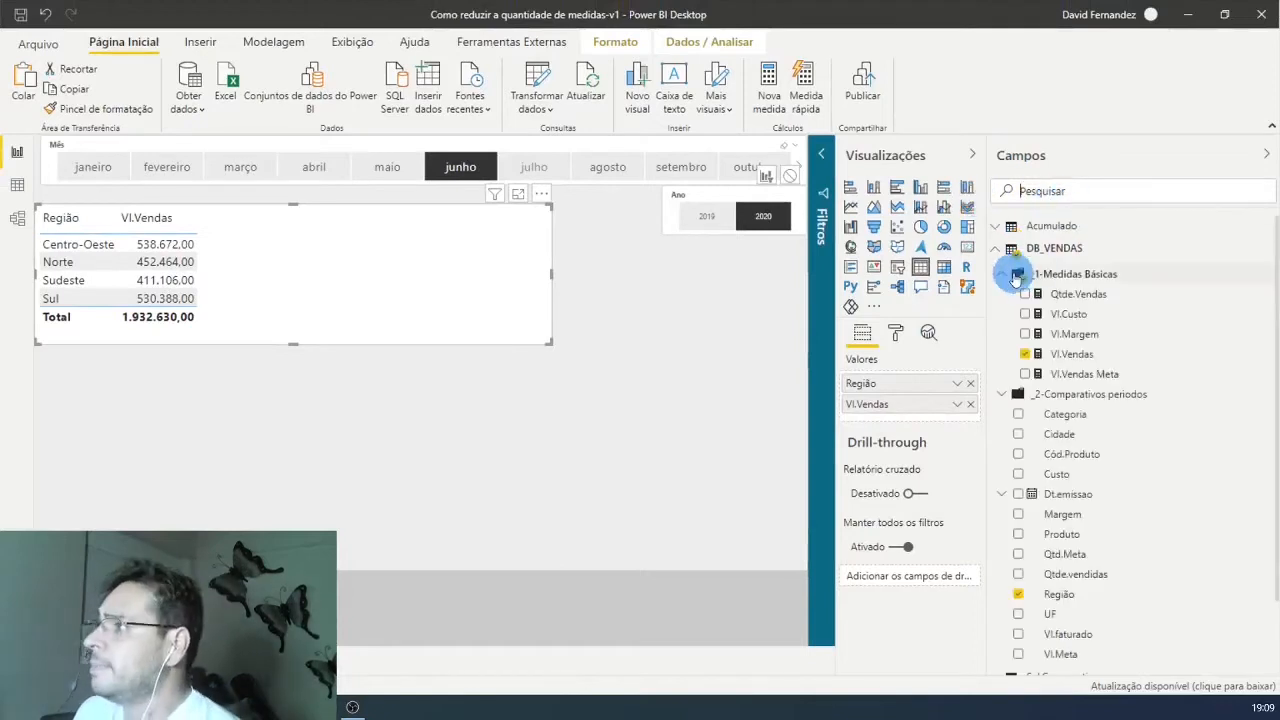
{"action": "left_click", "coordinate": [1014, 276]}
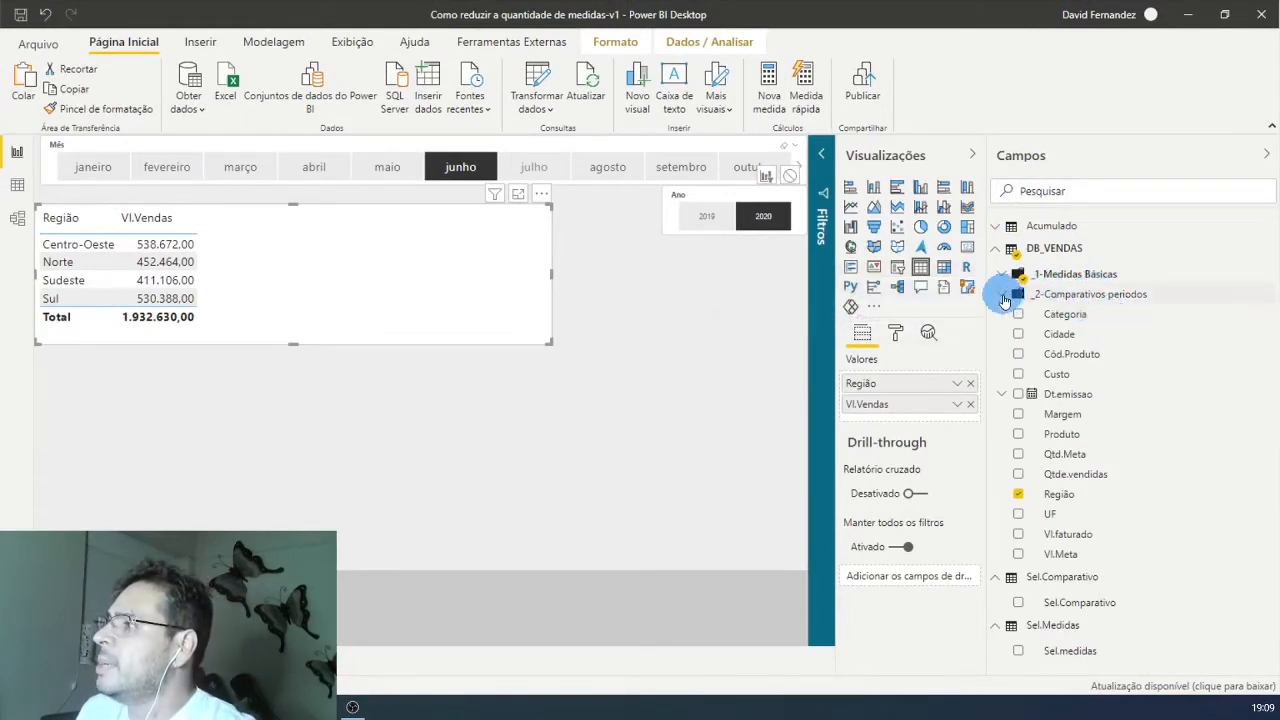
{"action": "left_click", "coordinate": [1003, 296]}
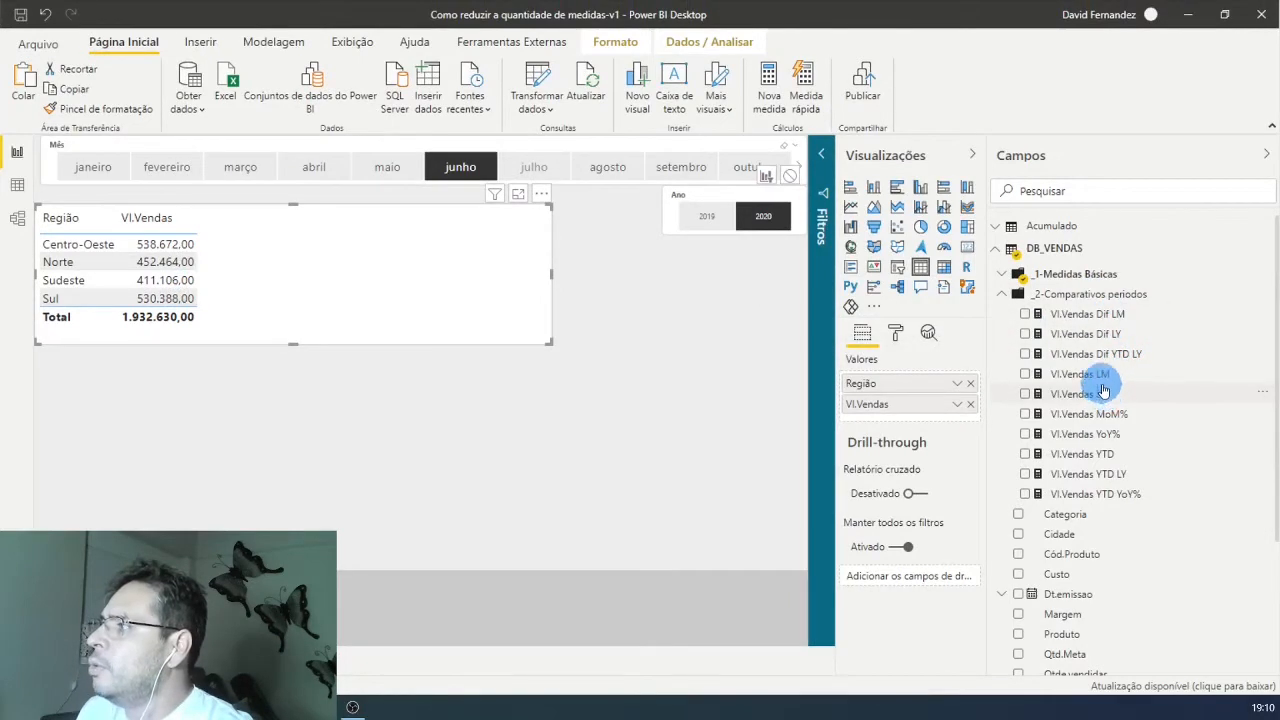
{"action": "left_click_drag", "start_coordinate": [1104, 381], "coordinate": [944, 422]}
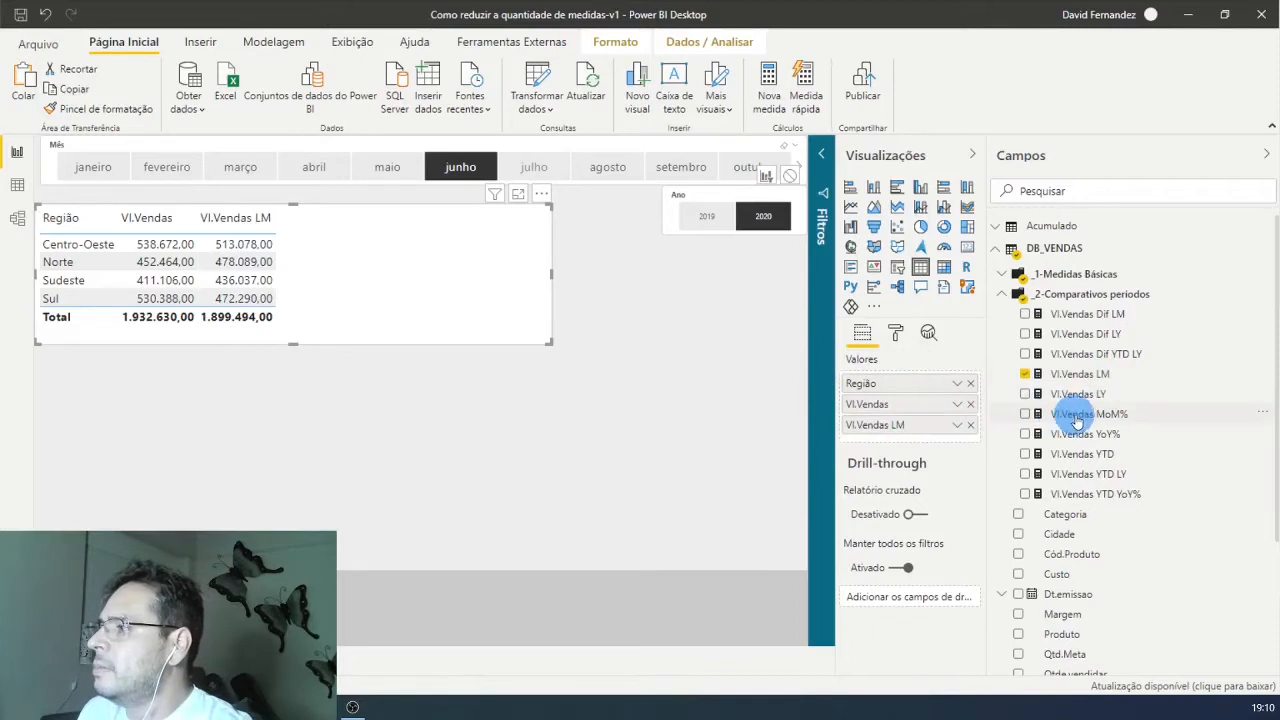
{"action": "left_click_drag", "start_coordinate": [1060, 414], "coordinate": [910, 438]}
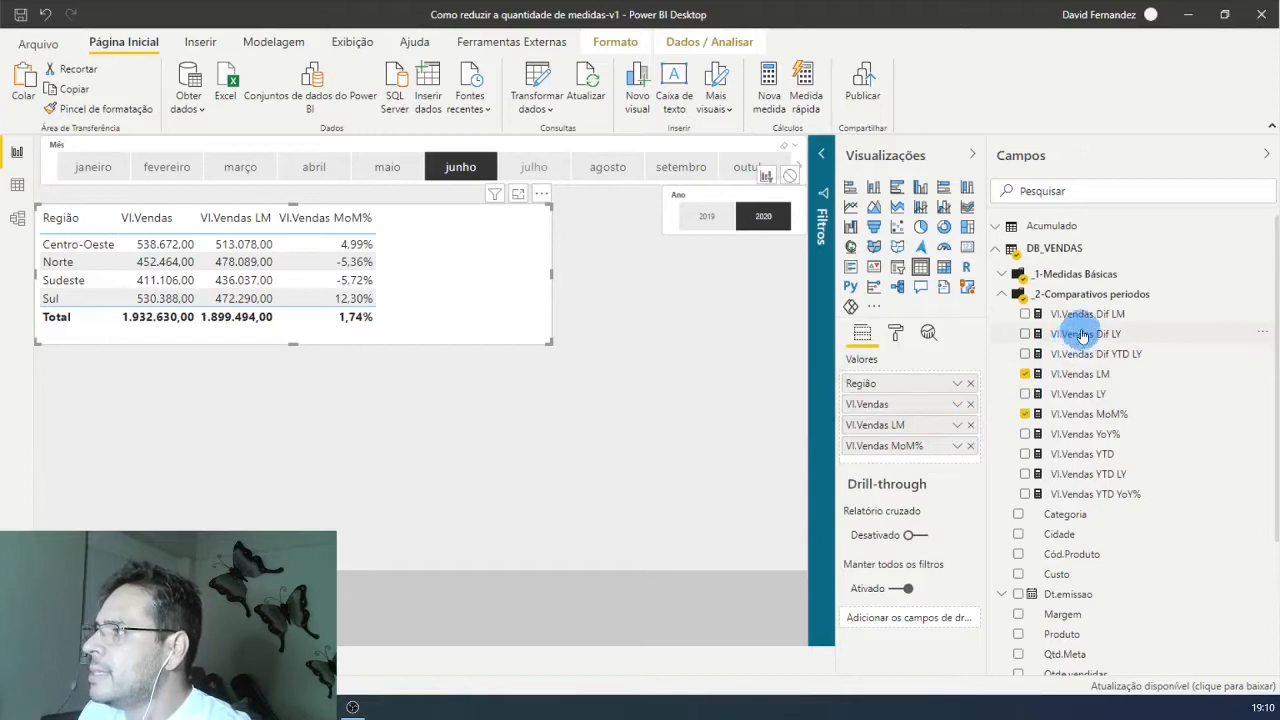
{"action": "left_click_drag", "start_coordinate": [1072, 318], "coordinate": [960, 460]}
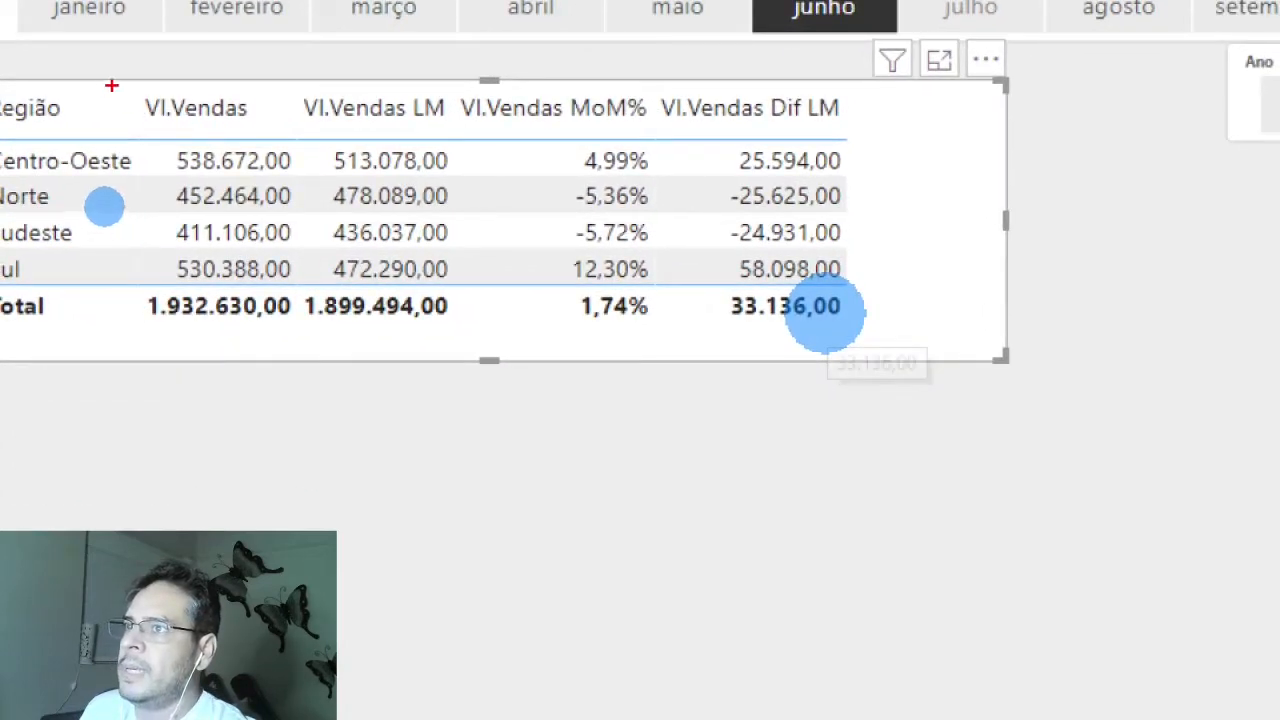
{"action": "mouse_move", "coordinate": [112, 86]}
{"action": "left_mouse_down"}
{"action": "mouse_move", "coordinate": [243, 337]}
{"action": "mouse_move", "coordinate": [309, 320]}
{"action": "mouse_move", "coordinate": [288, 330]}
{"action": "left_mouse_up"}
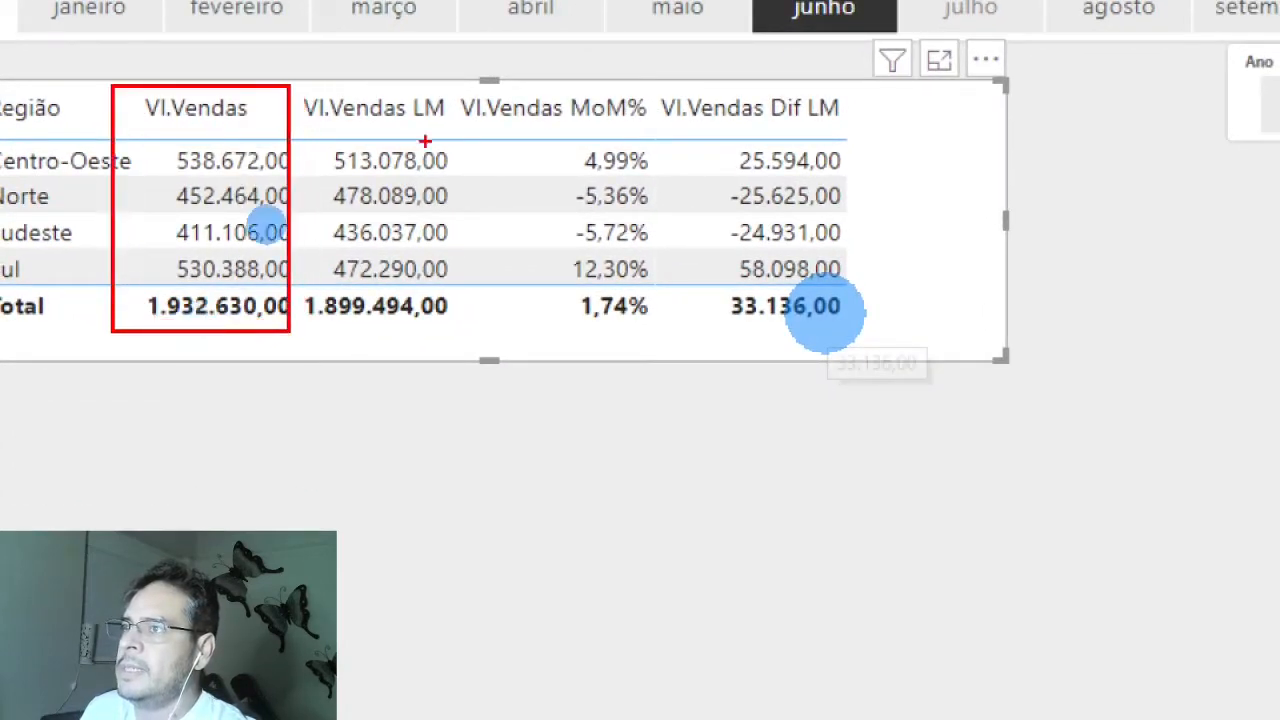
{"action": "left_click_drag", "start_coordinate": [295, 88], "coordinate": [455, 340]}
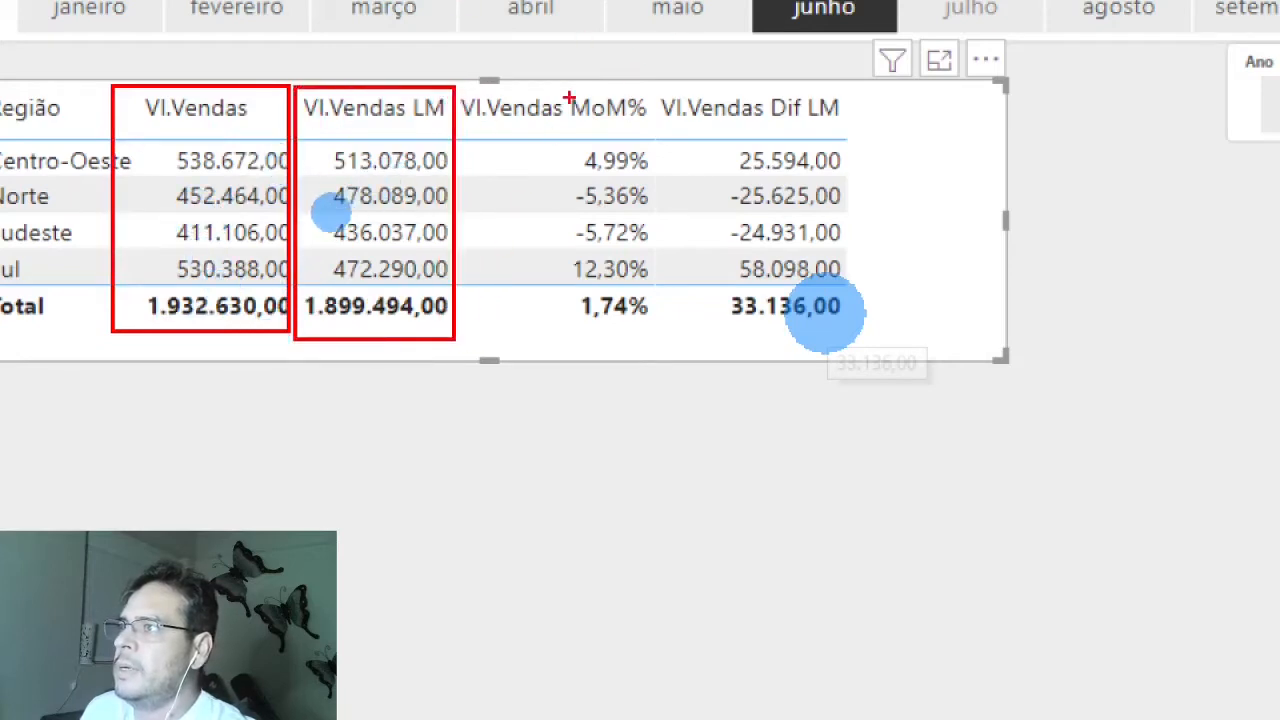
{"action": "mouse_move", "coordinate": [556, 97]}
{"action": "left_mouse_down"}
{"action": "mouse_move", "coordinate": [676, 350]}
{"action": "mouse_move", "coordinate": [653, 340]}
{"action": "left_mouse_up"}
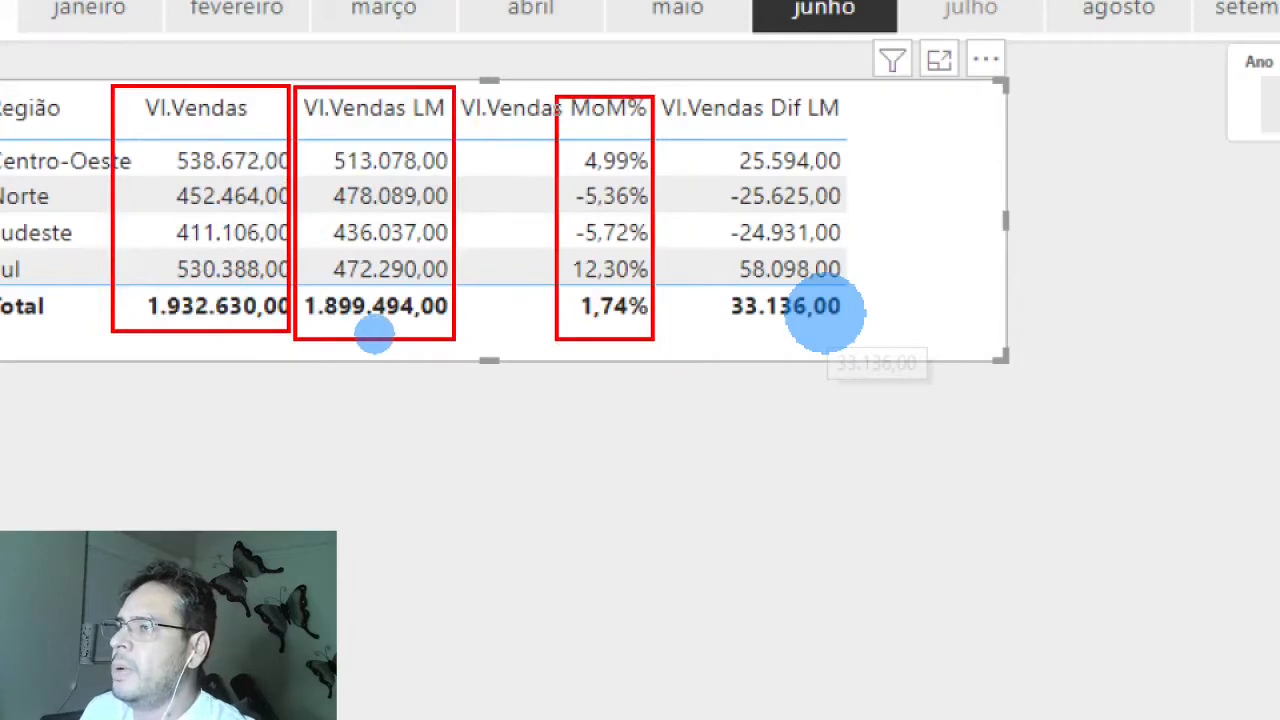
{"action": "left_click_drag", "start_coordinate": [720, 90], "coordinate": [884, 330]}
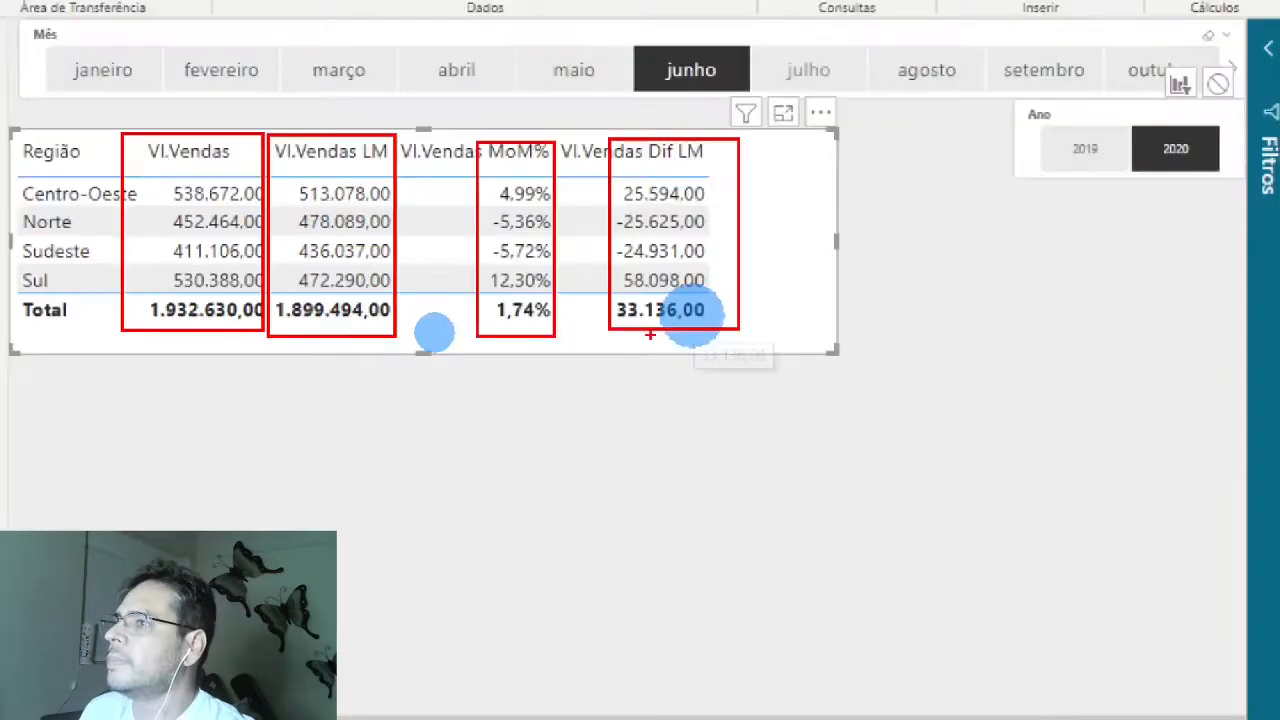
{"action": "key", "text": "Escape"}
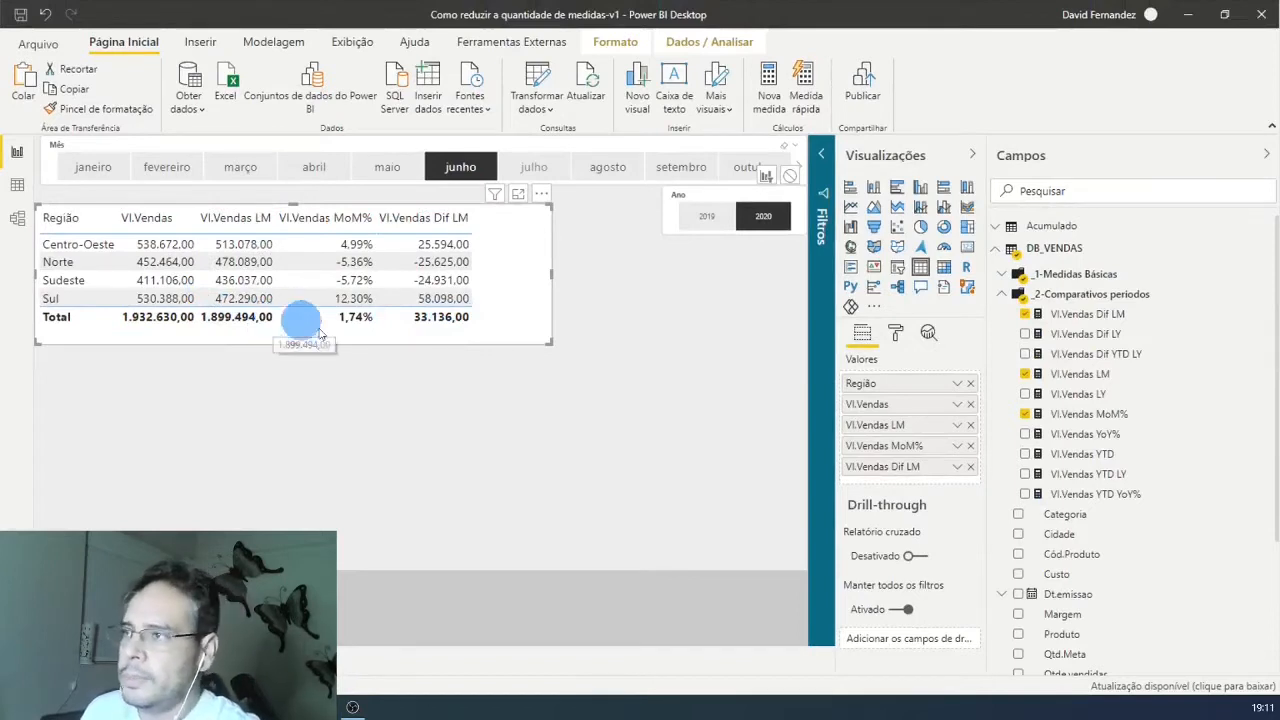
Step: Shrink the sales table slightly, move it up beneath the month slicer, and place a duplicate of it directly below
{"action": "left_click_drag", "start_coordinate": [549, 343], "coordinate": [545, 333]}
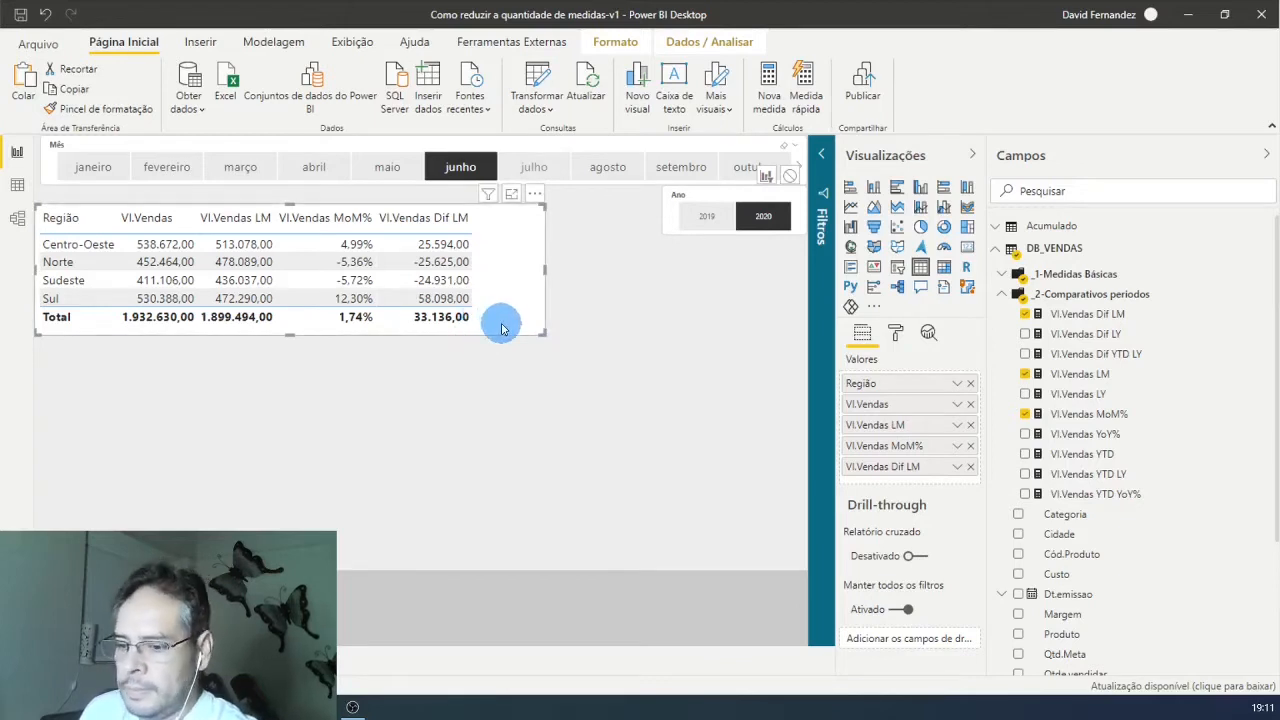
{"action": "left_click_drag", "start_coordinate": [521, 297], "coordinate": [487, 248]}
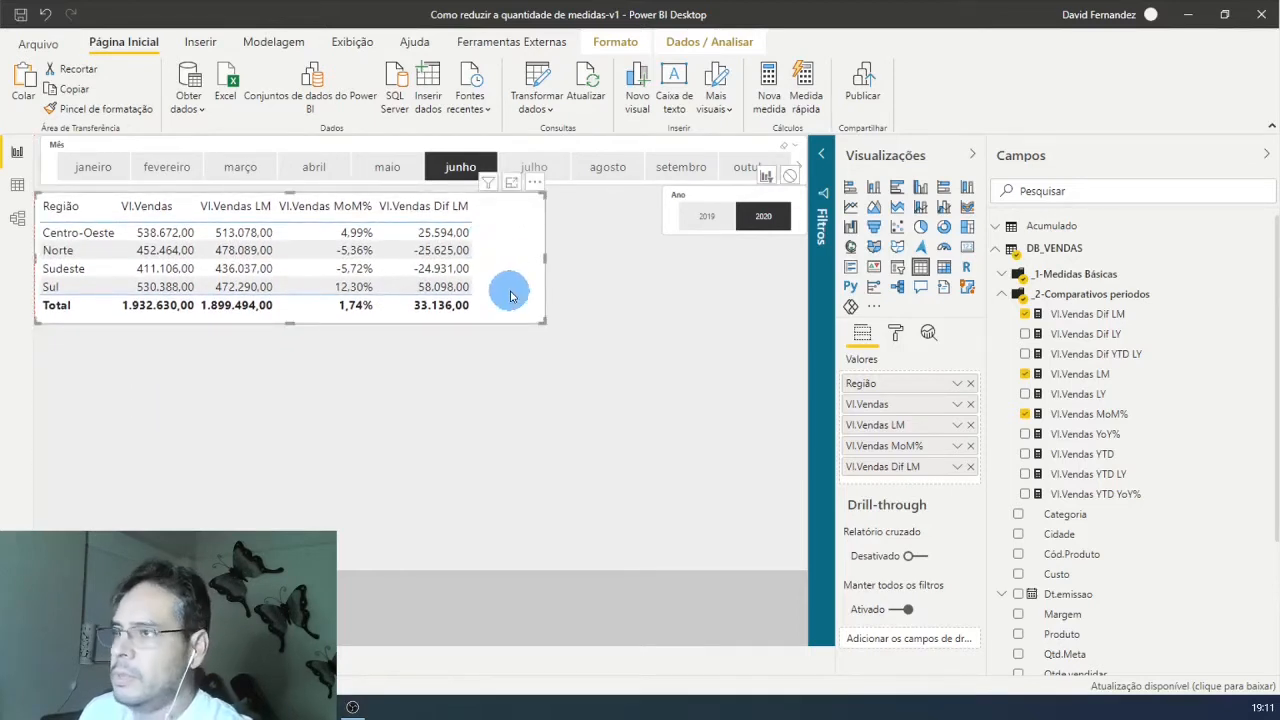
{"action": "left_click_drag", "start_coordinate": [504, 294], "coordinate": [457, 425]}
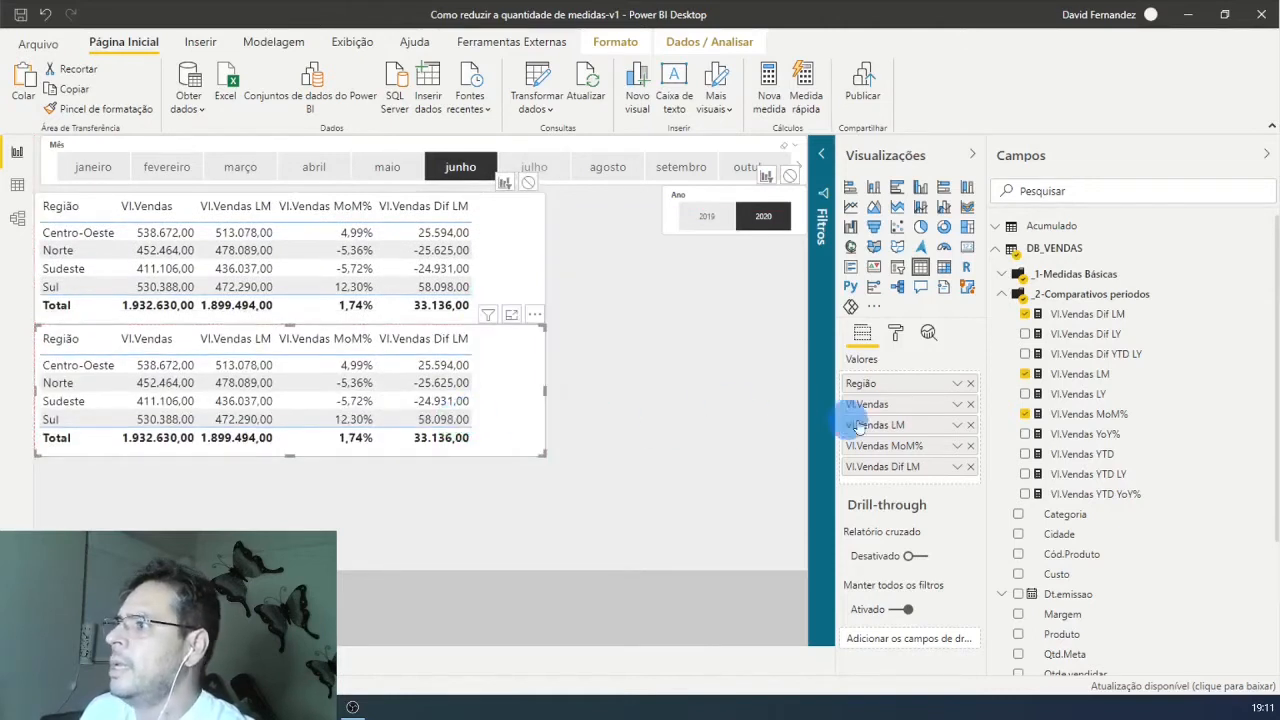
Step: In the second table, replace the LM, MoM% and Dif LM measures with Vl.Vendas LY, Vl.Vendas YoY% and Vl.Vendas Dif LY
{"action": "left_click", "coordinate": [969, 467]}
{"action": "left_click", "coordinate": [970, 448]}
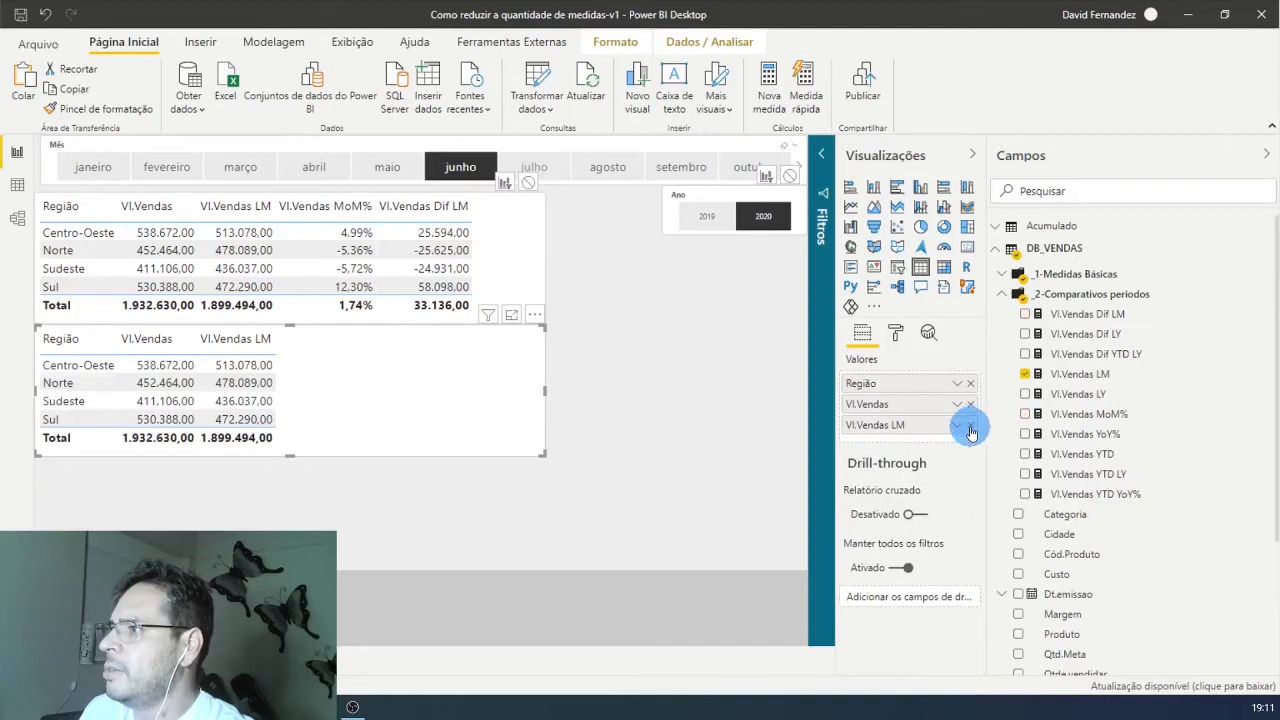
{"action": "left_click", "coordinate": [970, 427]}
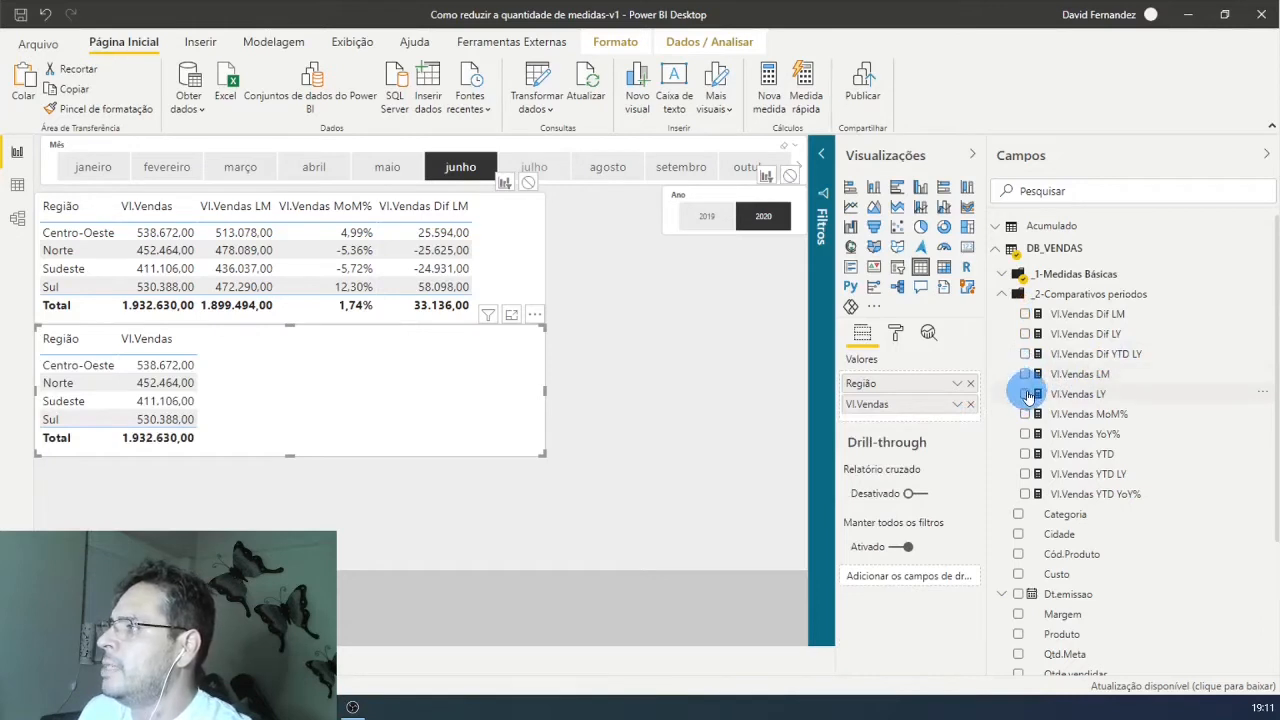
{"action": "left_click", "coordinate": [1027, 395]}
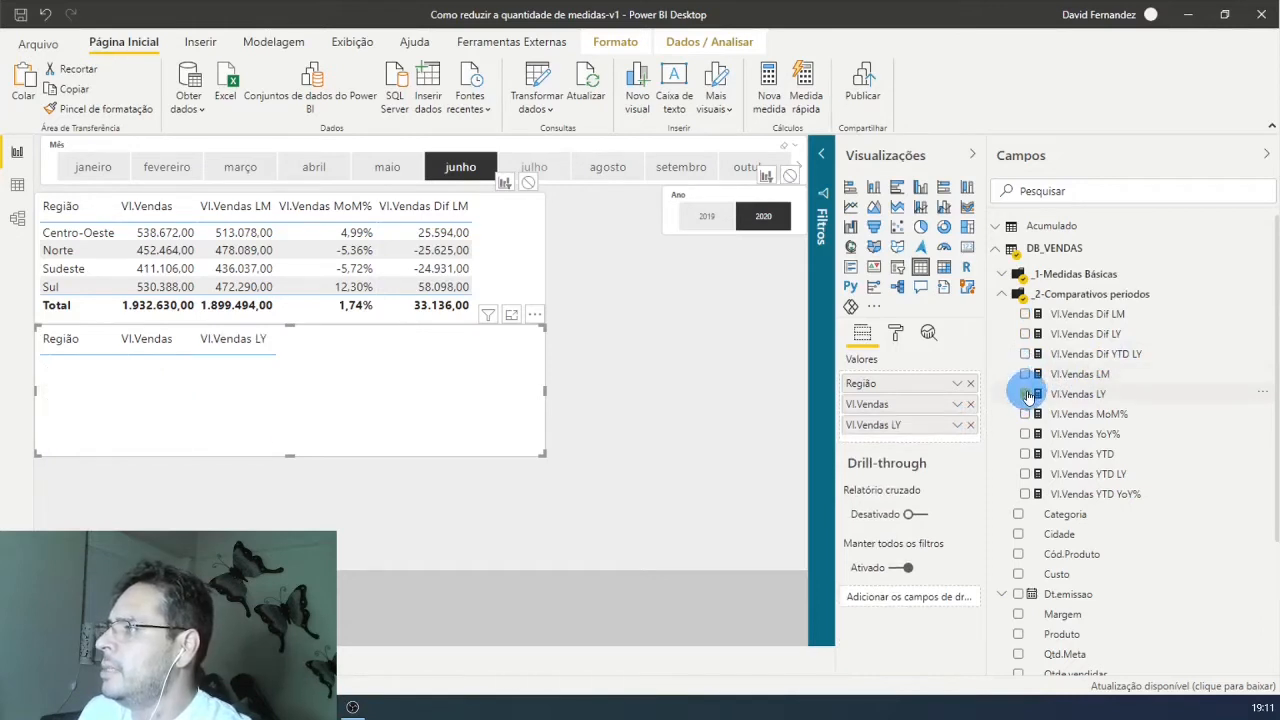
{"action": "left_click", "coordinate": [1025, 435]}
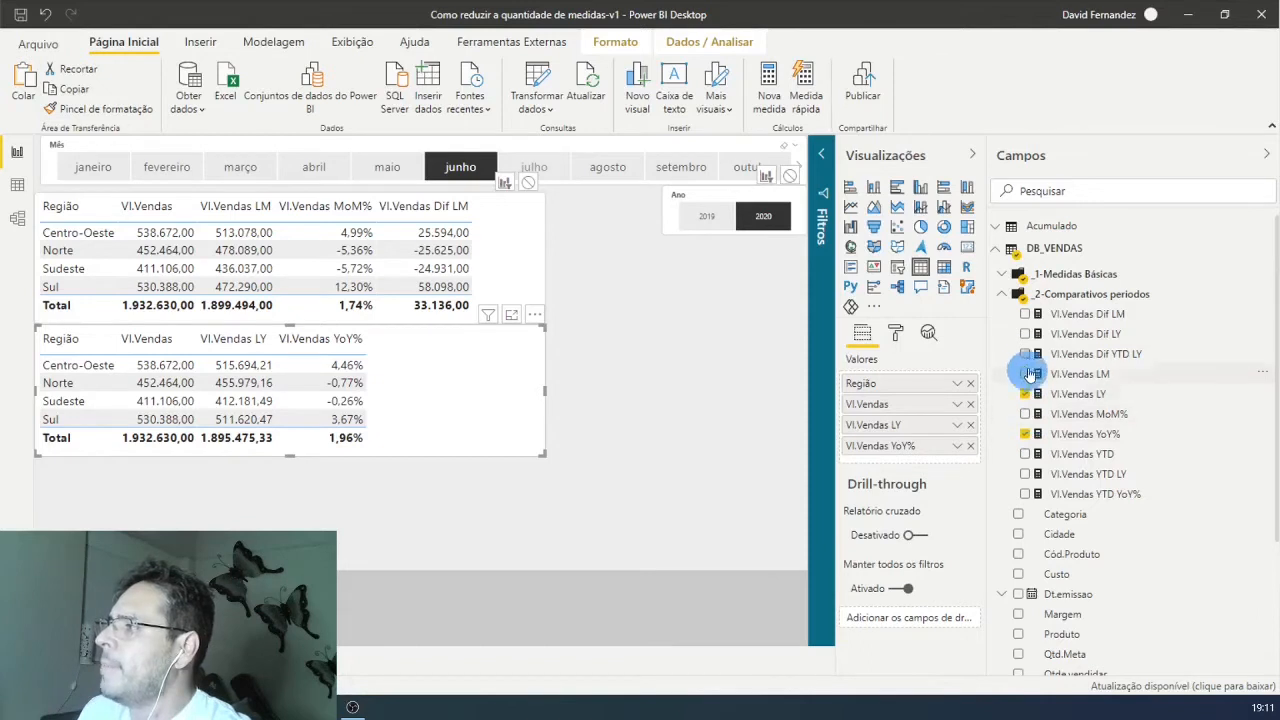
{"action": "left_click", "coordinate": [1026, 336]}
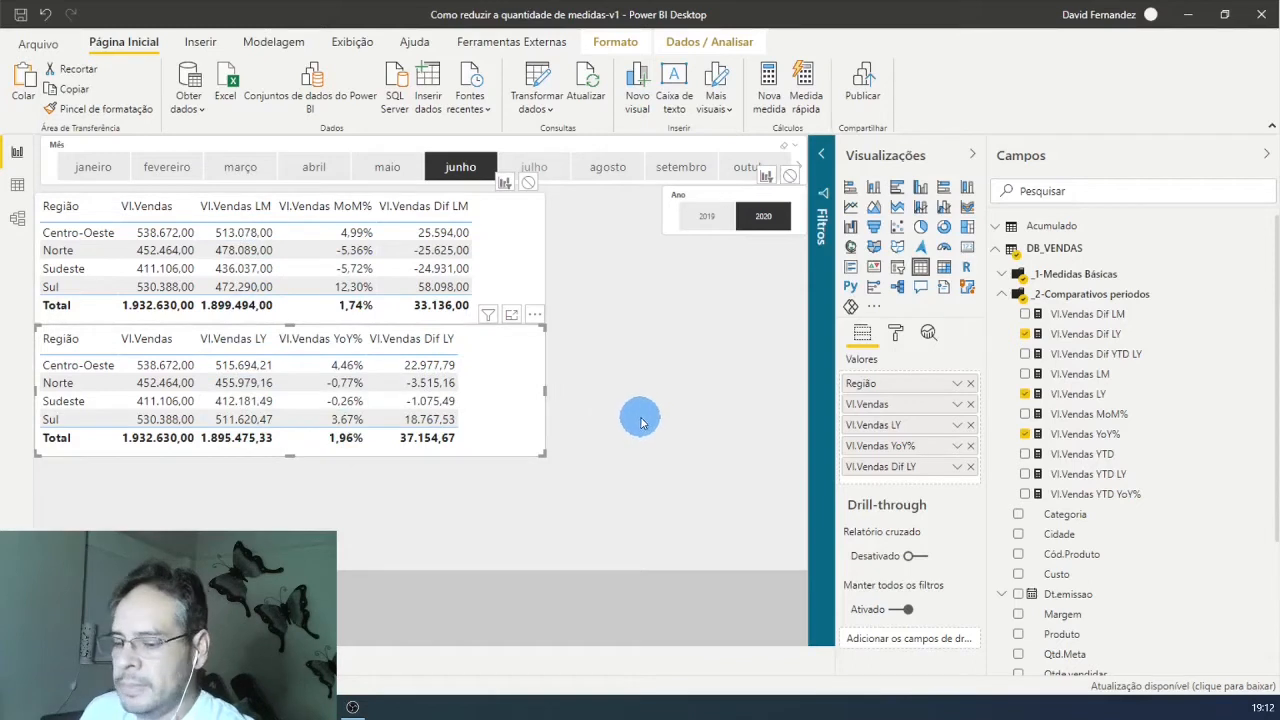
Step: Duplicate the year-over-year table and fit the copy directly below it by reducing its height
{"action": "key", "text": "ctrl+v"}
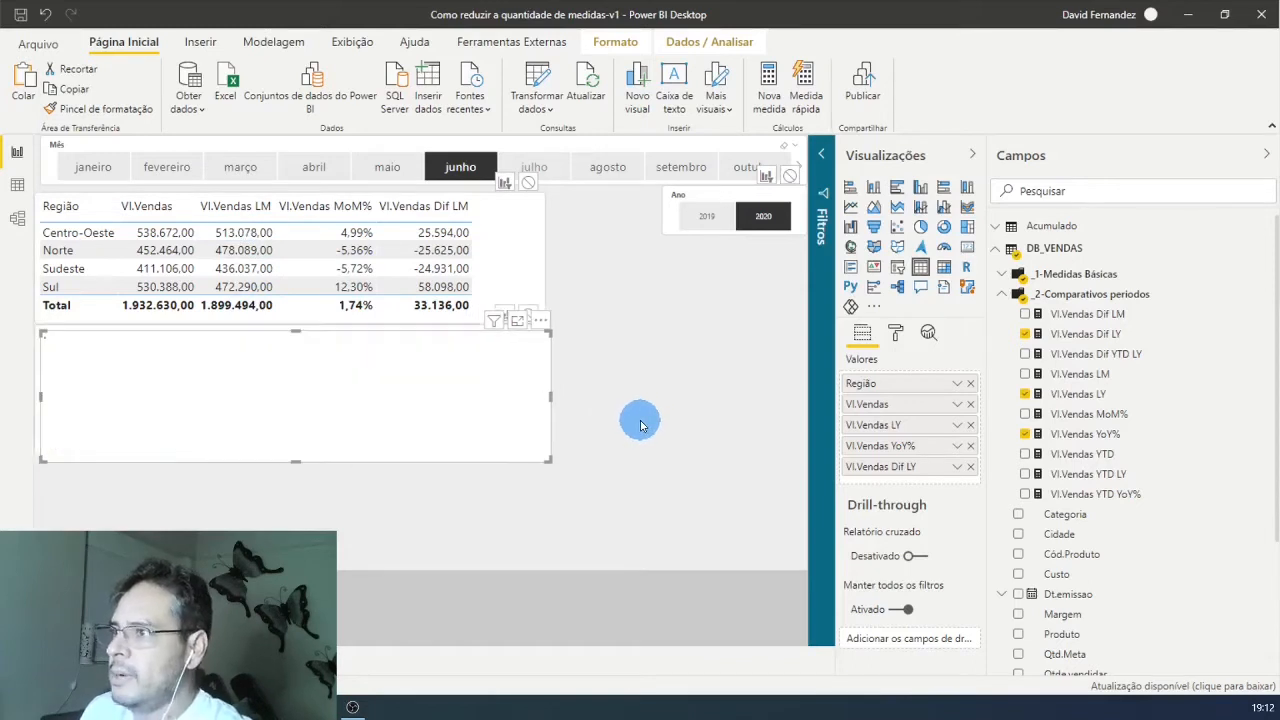
{"action": "left_click_drag", "start_coordinate": [487, 403], "coordinate": [466, 562]}
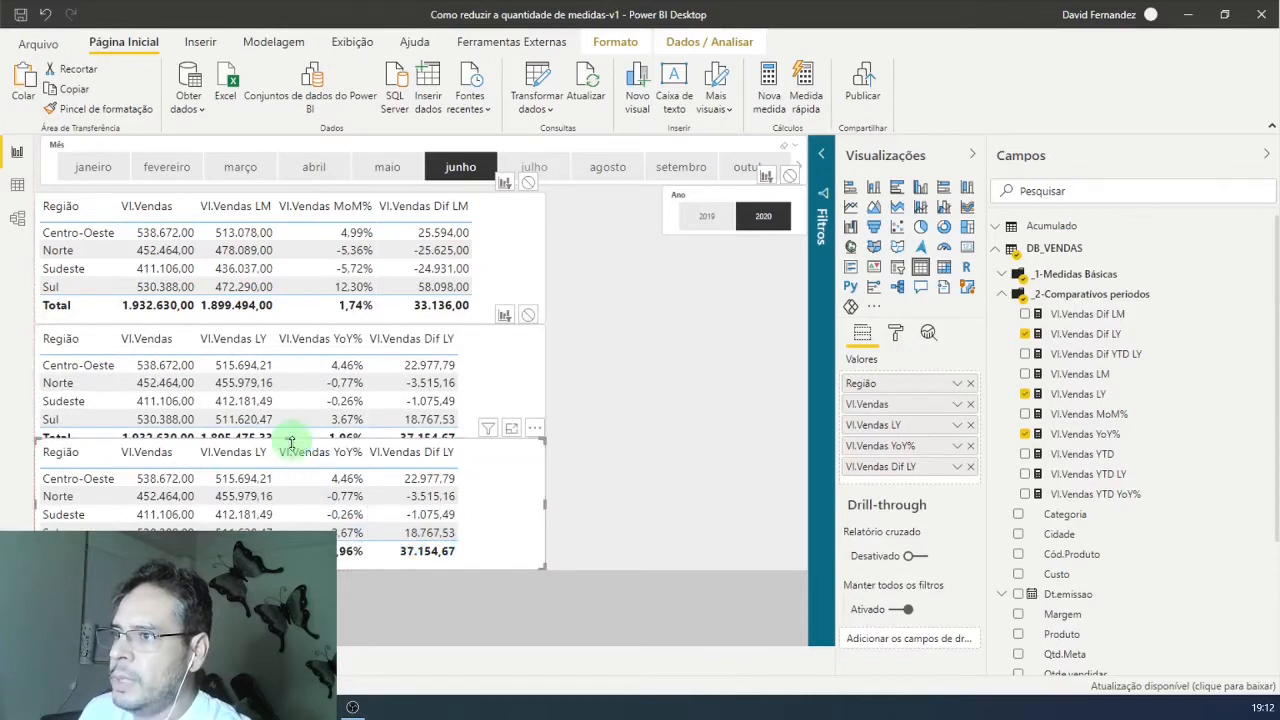
{"action": "left_click_drag", "start_coordinate": [291, 441], "coordinate": [294, 451]}
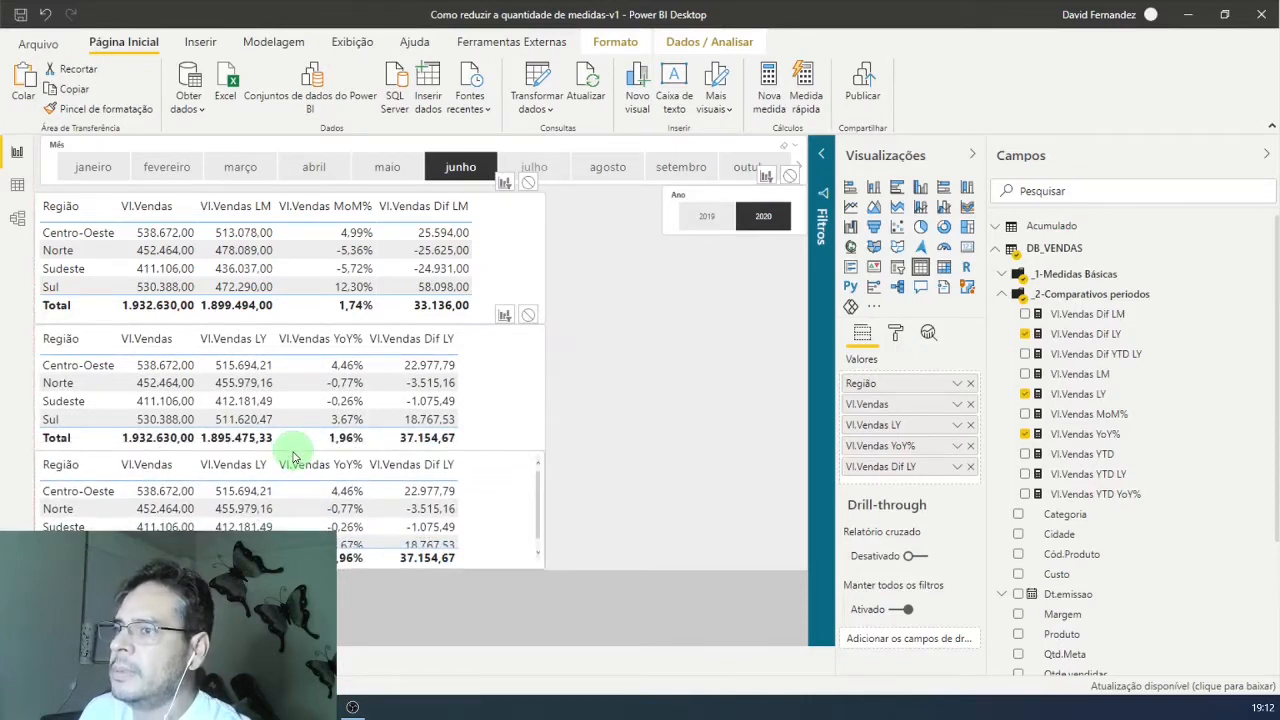
Step: In the third table, replace all measures after Região with Vl.Vendas YTD, Vl.Vendas YTD LY, Vl.Vendas YTD YoY% and Vl.Vendas Dif YTD LY
{"action": "left_click", "coordinate": [970, 468]}
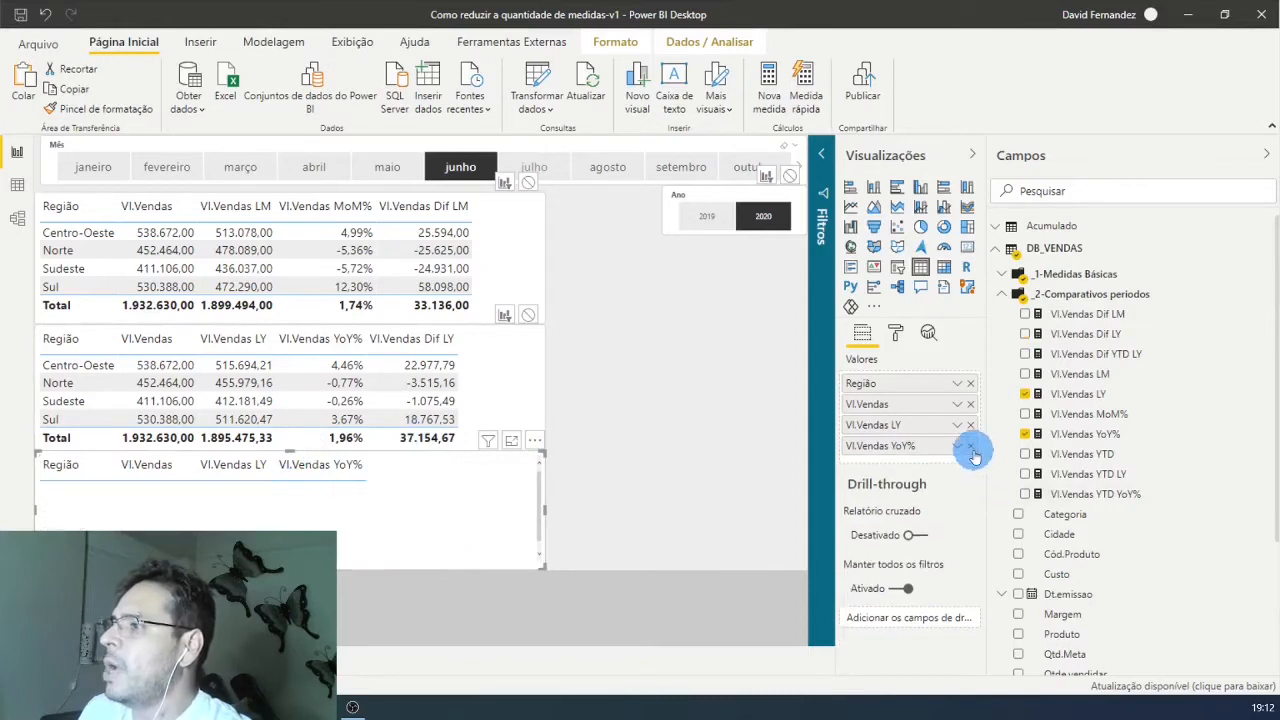
{"action": "left_click", "coordinate": [970, 446]}
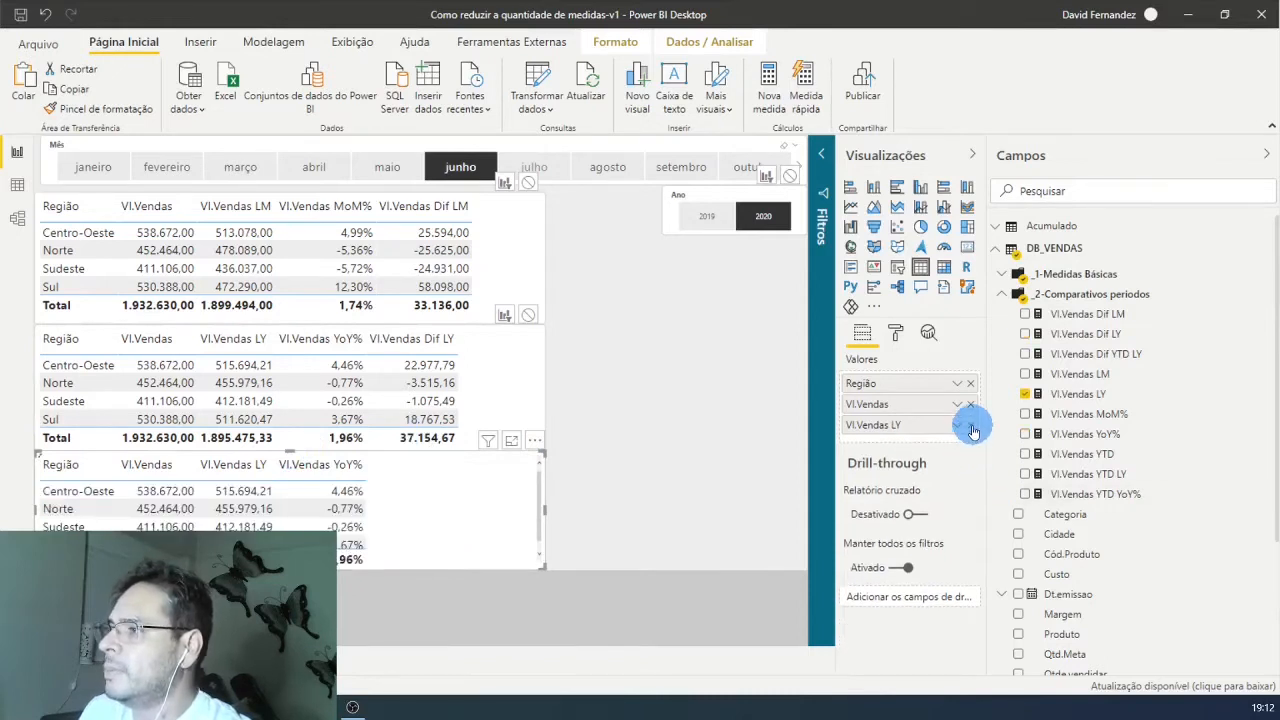
{"action": "left_click", "coordinate": [970, 425]}
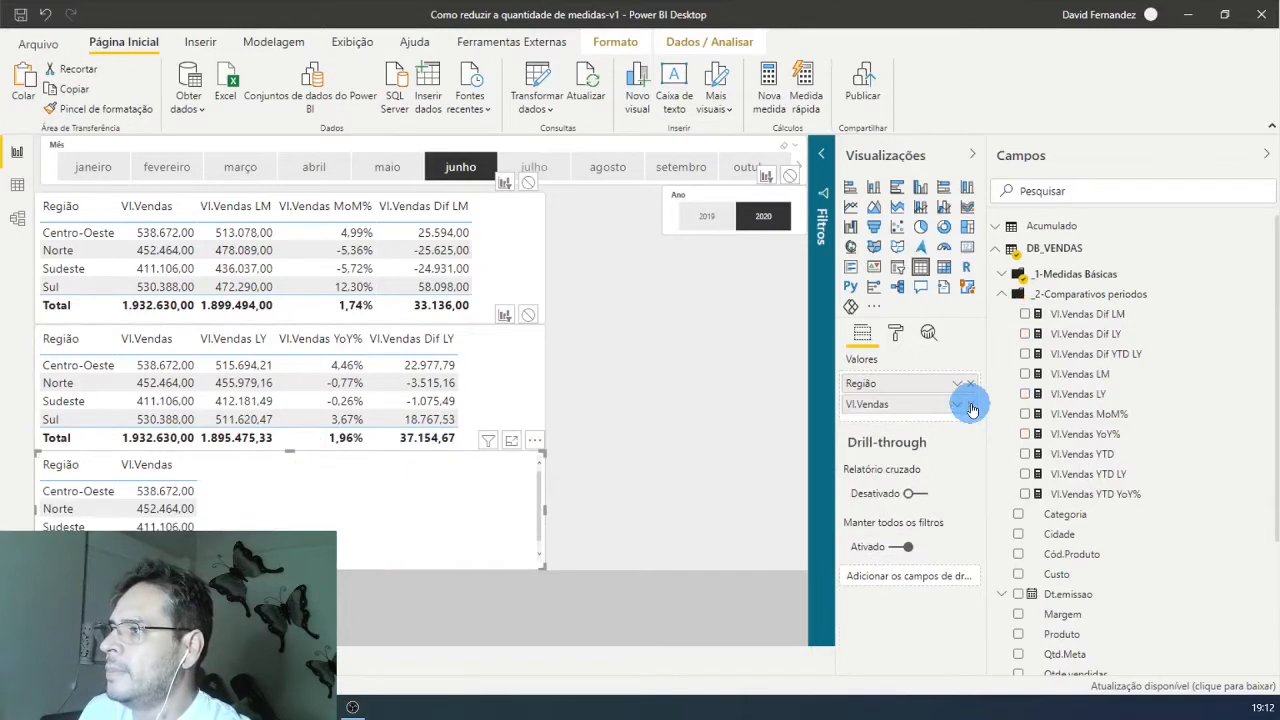
{"action": "left_click", "coordinate": [970, 405]}
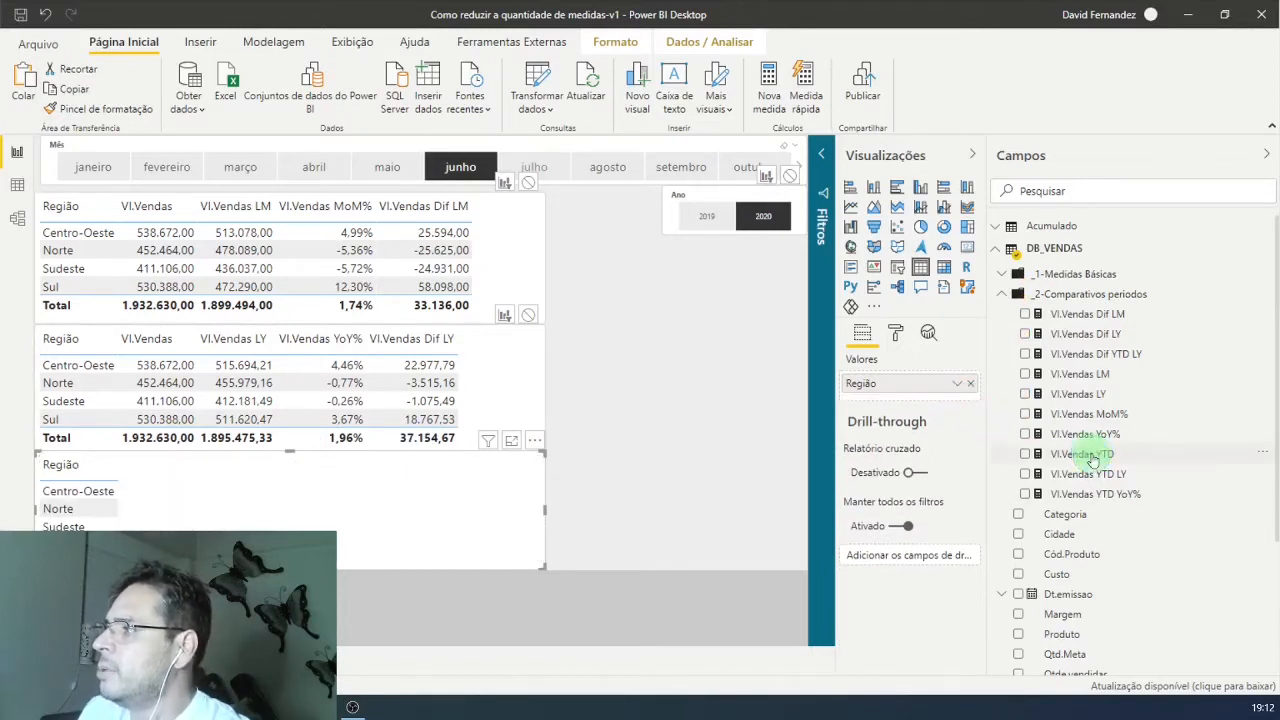
{"action": "left_click_drag", "start_coordinate": [1092, 458], "coordinate": [935, 398]}
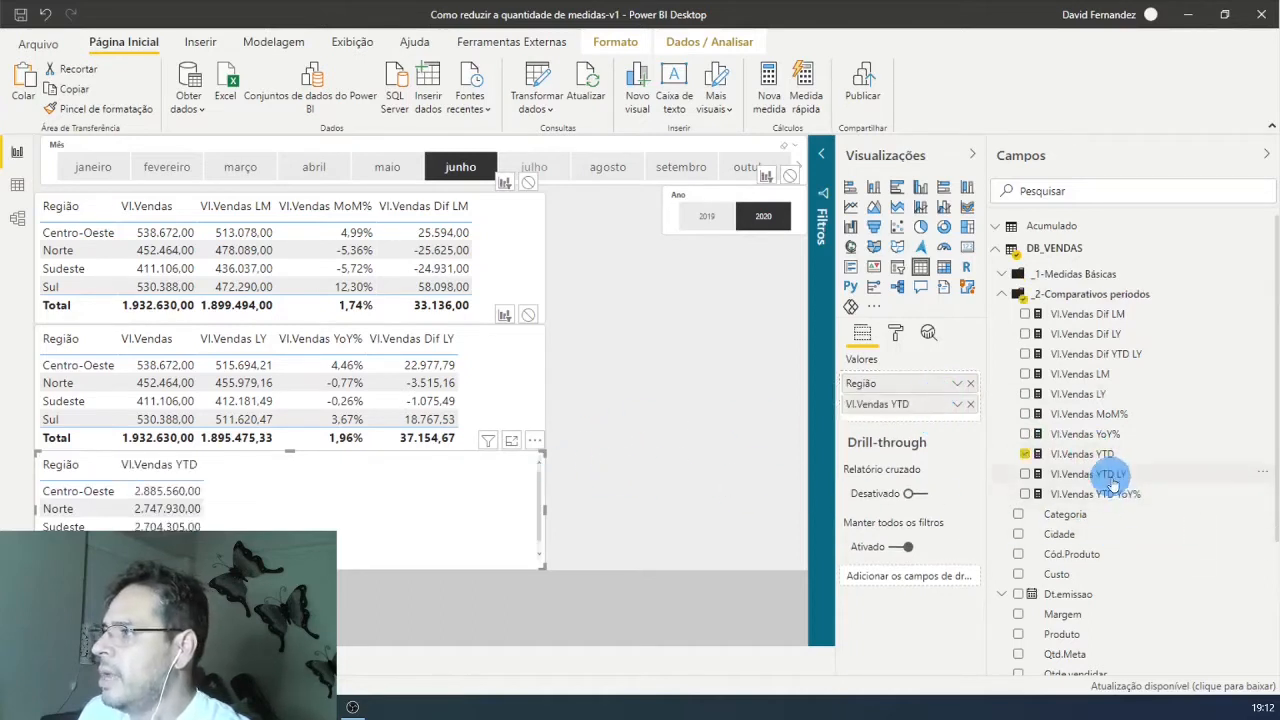
{"action": "left_click_drag", "start_coordinate": [1113, 483], "coordinate": [953, 421]}
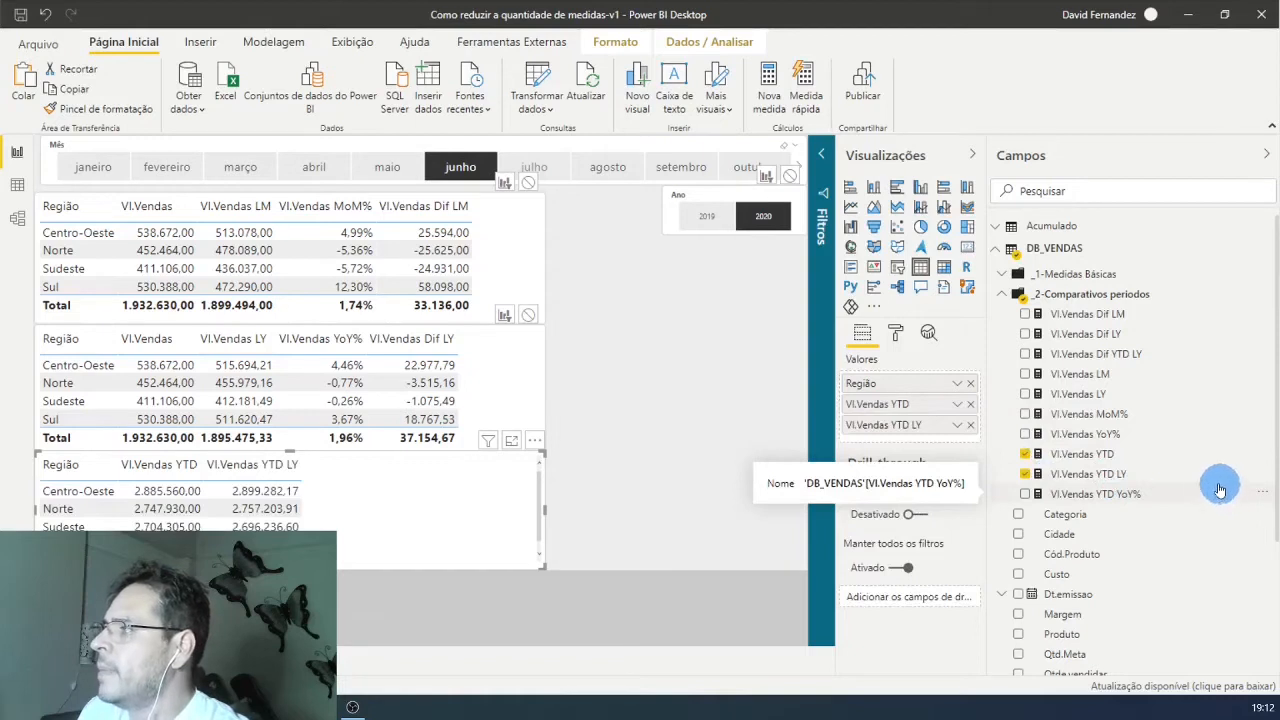
{"action": "left_click_drag", "start_coordinate": [1086, 491], "coordinate": [966, 436]}
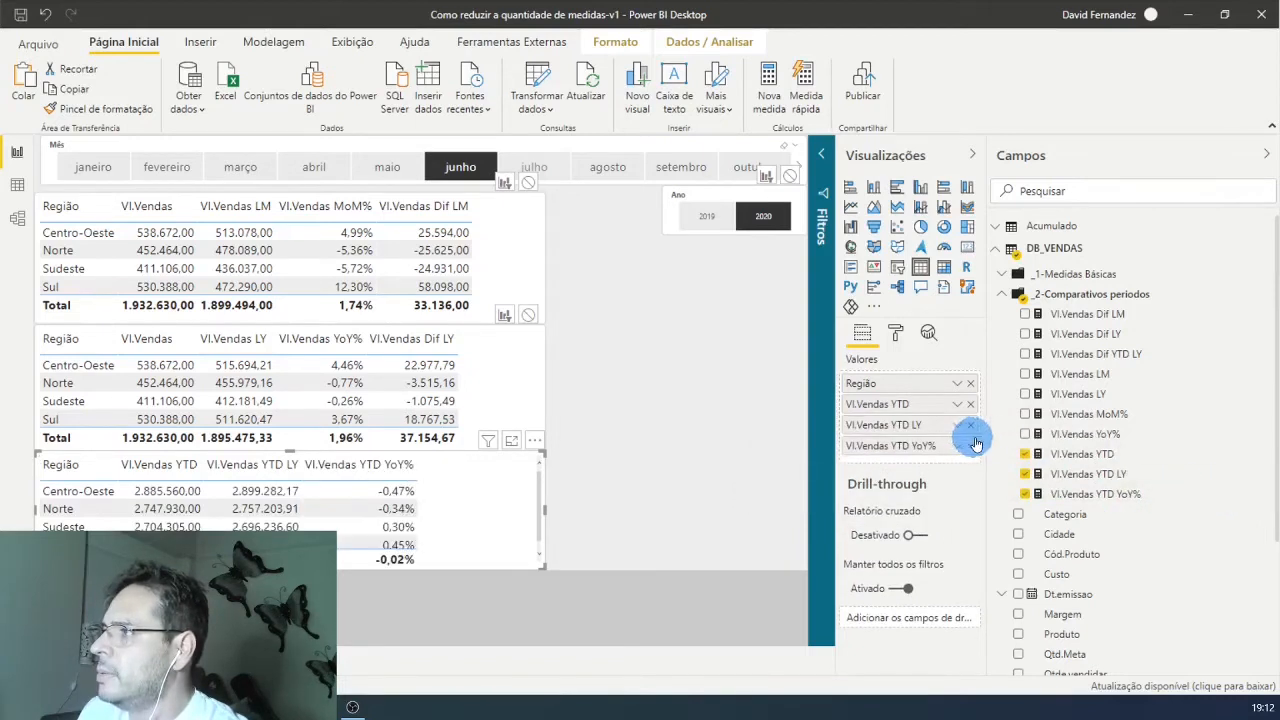
{"action": "left_click_drag", "start_coordinate": [1092, 354], "coordinate": [972, 458]}
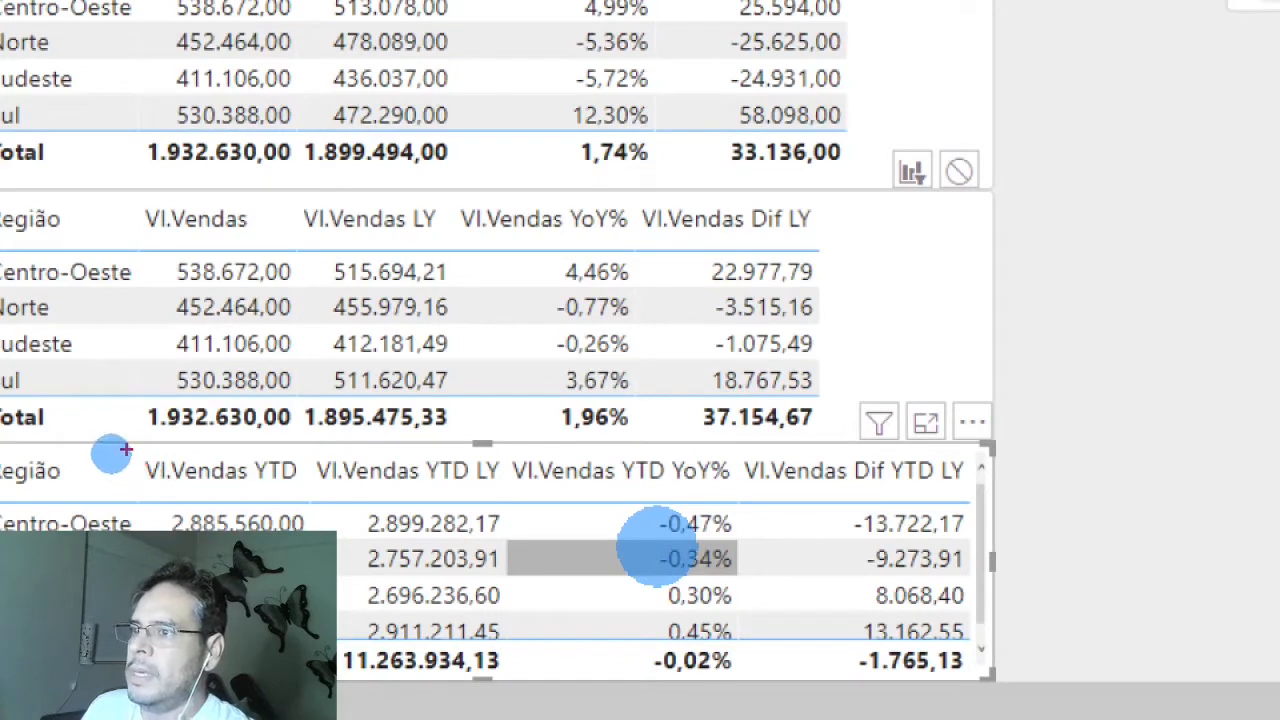
{"action": "mouse_move", "coordinate": [125, 450]}
{"action": "left_mouse_down"}
{"action": "mouse_move", "coordinate": [140, 490]}
{"action": "mouse_move", "coordinate": [657, 694]}
{"action": "mouse_move", "coordinate": [320, 600]}
{"action": "left_mouse_up"}
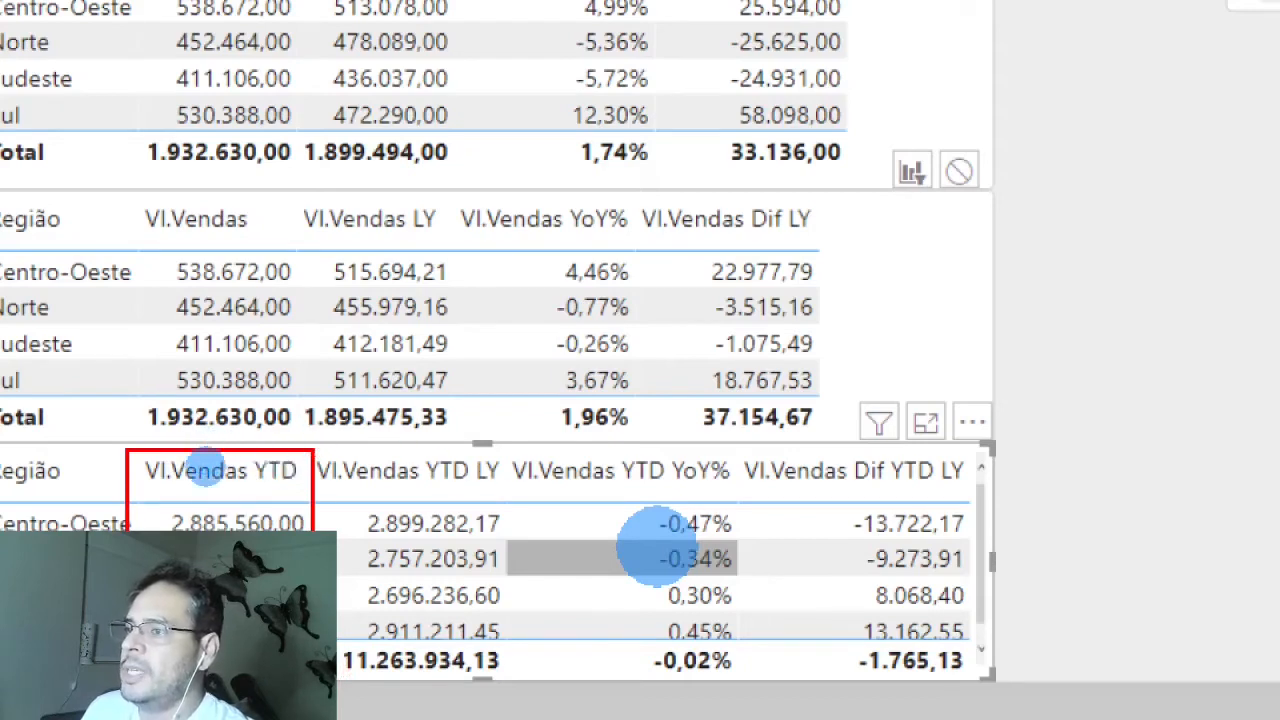
{"action": "mouse_move", "coordinate": [316, 450]}
{"action": "left_mouse_down"}
{"action": "mouse_move", "coordinate": [414, 664]}
{"action": "mouse_move", "coordinate": [505, 683]}
{"action": "left_mouse_up"}
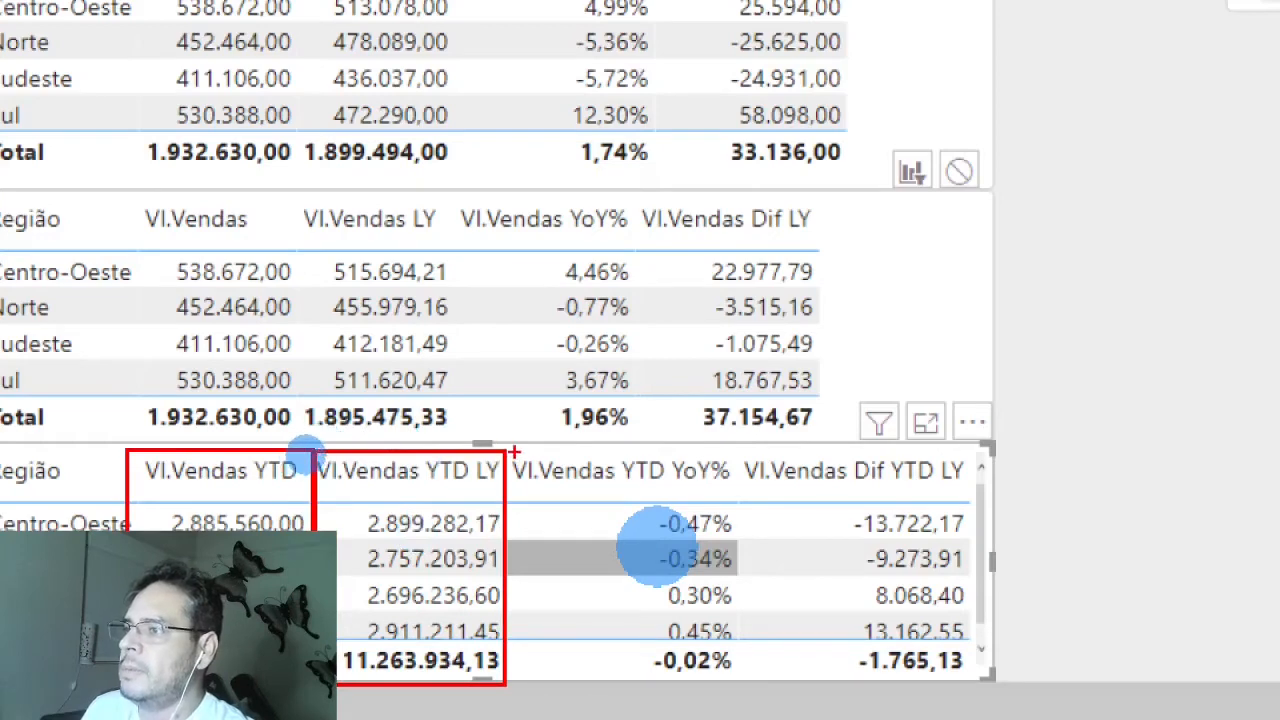
{"action": "mouse_move", "coordinate": [514, 453]}
{"action": "left_mouse_down"}
{"action": "mouse_move", "coordinate": [620, 636]}
{"action": "mouse_move", "coordinate": [765, 698]}
{"action": "mouse_move", "coordinate": [736, 683]}
{"action": "left_mouse_up"}
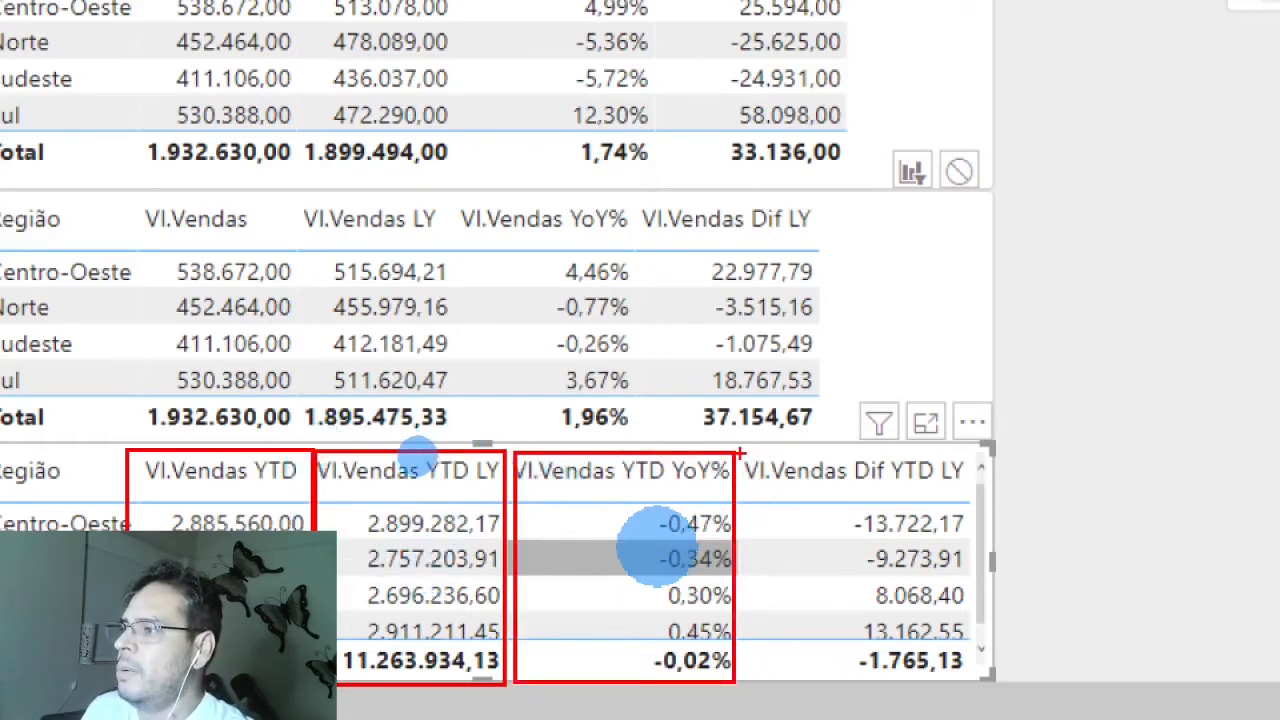
{"action": "mouse_move", "coordinate": [741, 453]}
{"action": "left_mouse_down"}
{"action": "mouse_move", "coordinate": [777, 586]}
{"action": "mouse_move", "coordinate": [986, 686]}
{"action": "mouse_move", "coordinate": [976, 680]}
{"action": "left_mouse_up"}
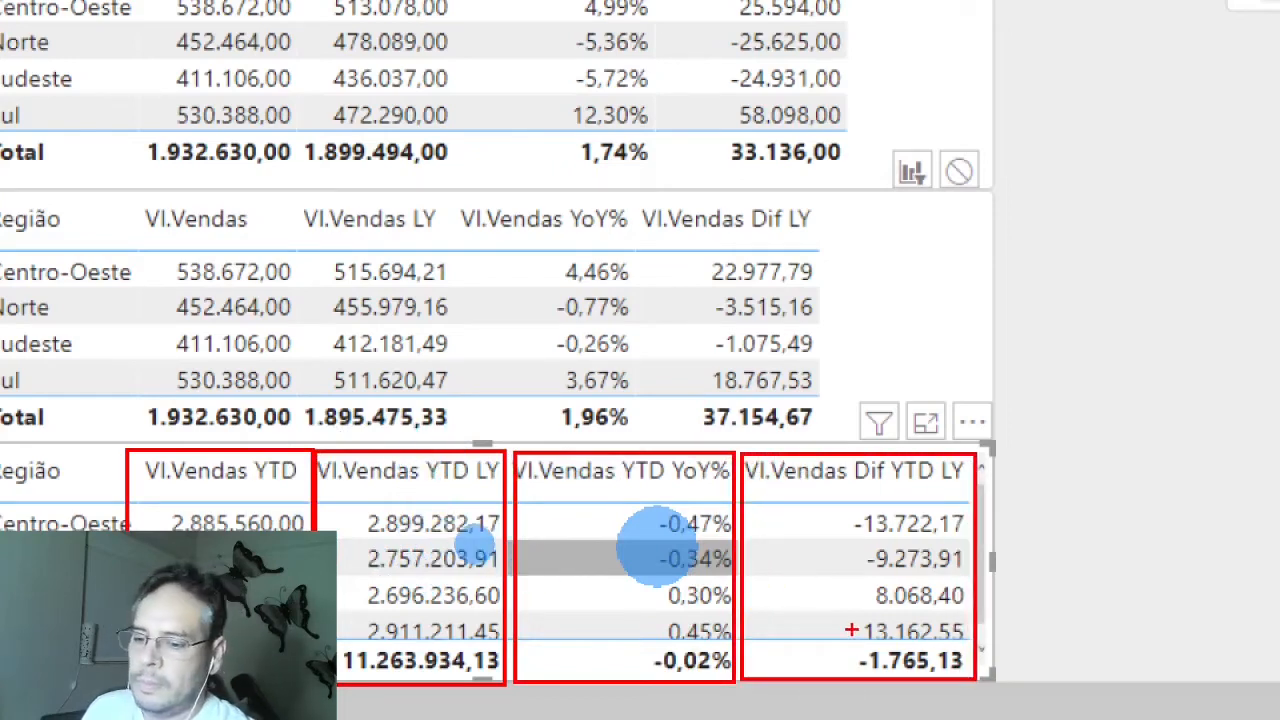
{"action": "key", "text": "Escape"}
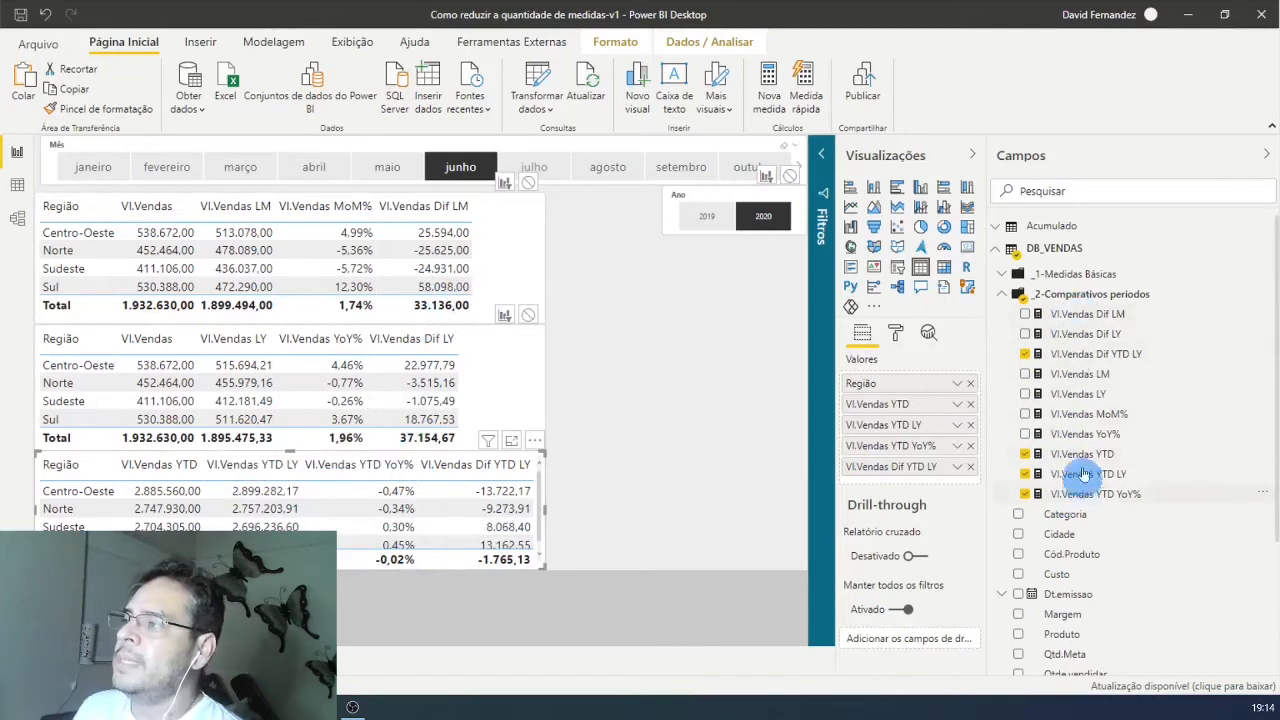
Step: Expand the _1-Medidas Básicas measure folder, and open the report's model in the external tool Tabular Editor
{"action": "left_click", "coordinate": [1004, 276]}
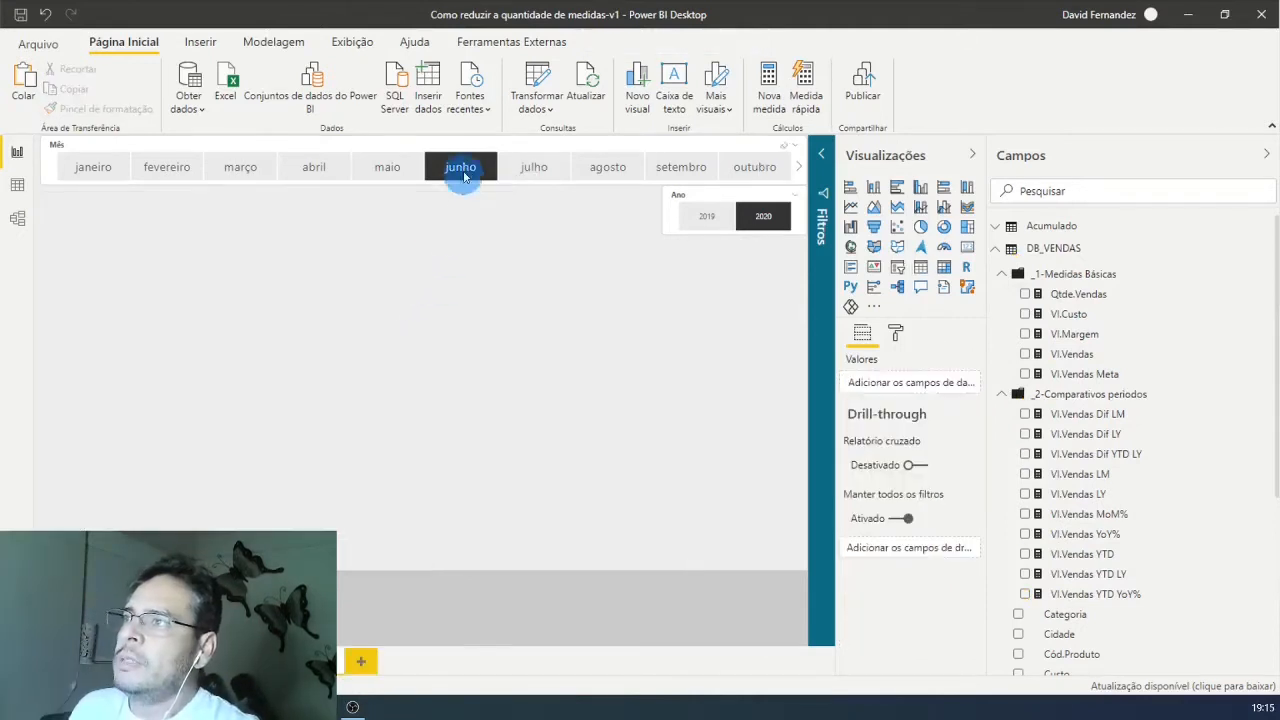
{"action": "left_click", "coordinate": [503, 44]}
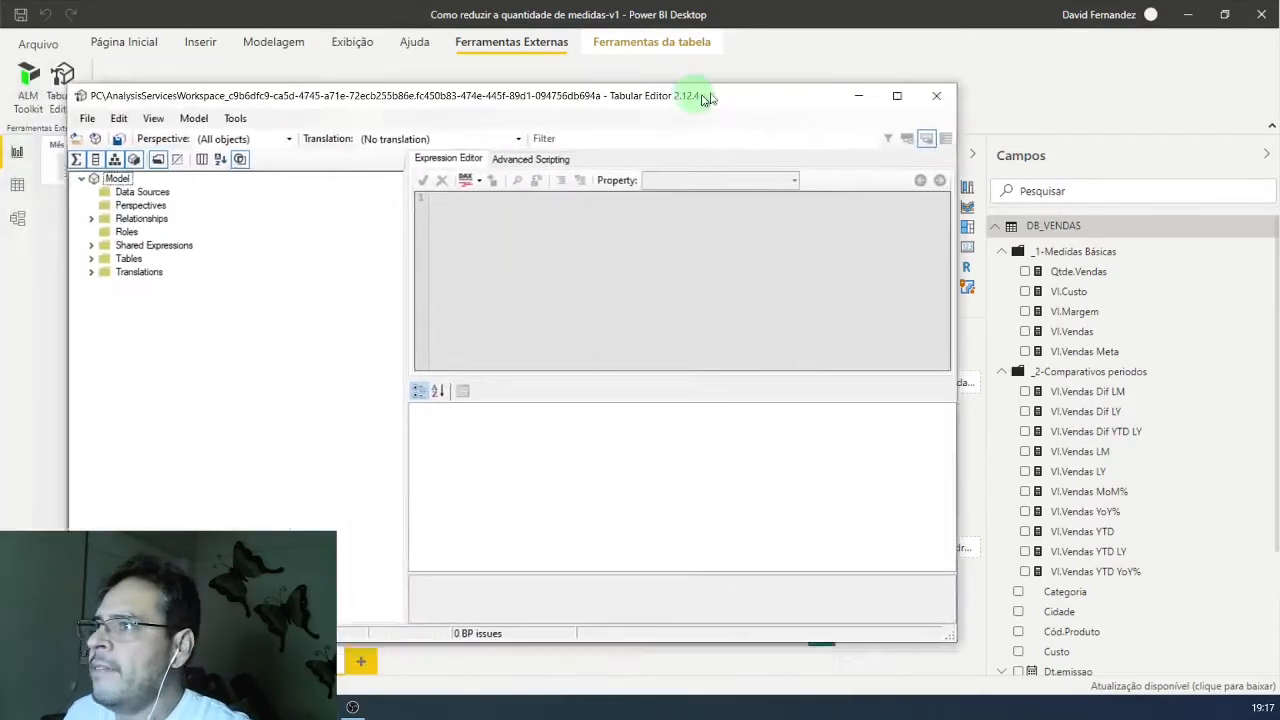
{"action": "left_click_drag", "start_coordinate": [700, 94], "coordinate": [846, 89]}
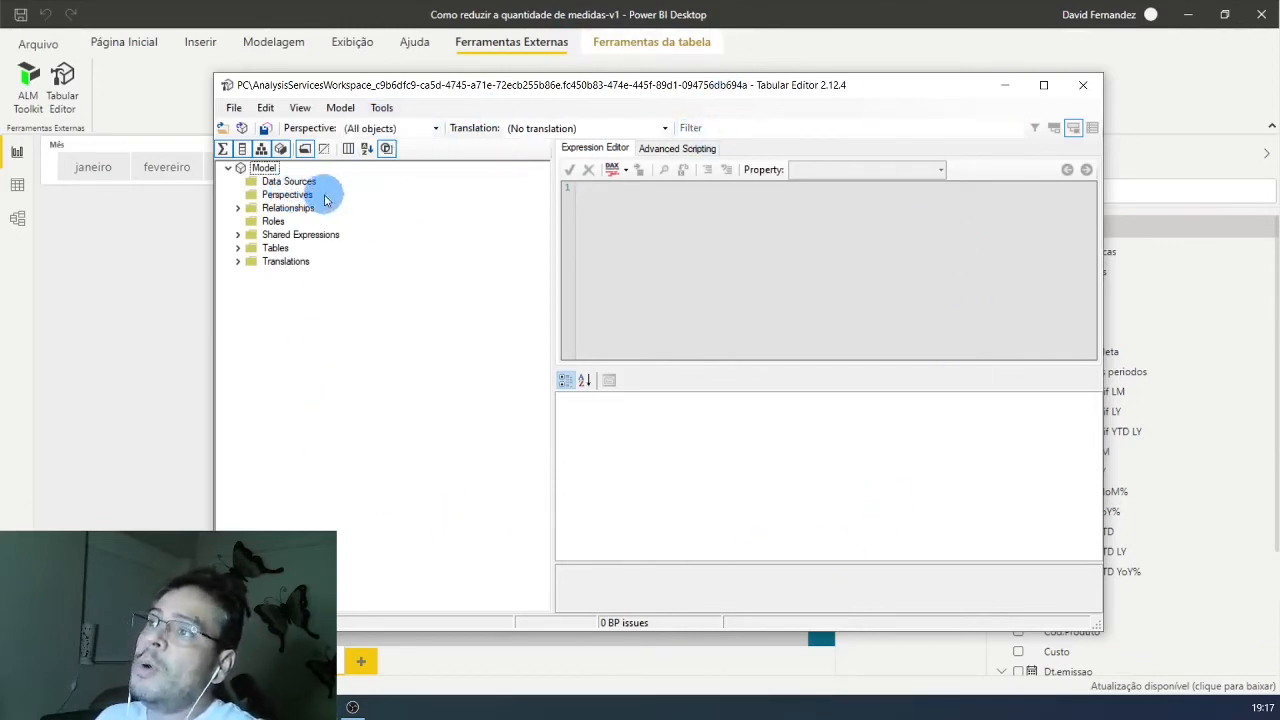
Step: Examine the DB_VENDAS table in the model tree, including the measures in its _1-Medidas Básicas and _2-Comparativos periodos folders
{"action": "left_click", "coordinate": [237, 249]}
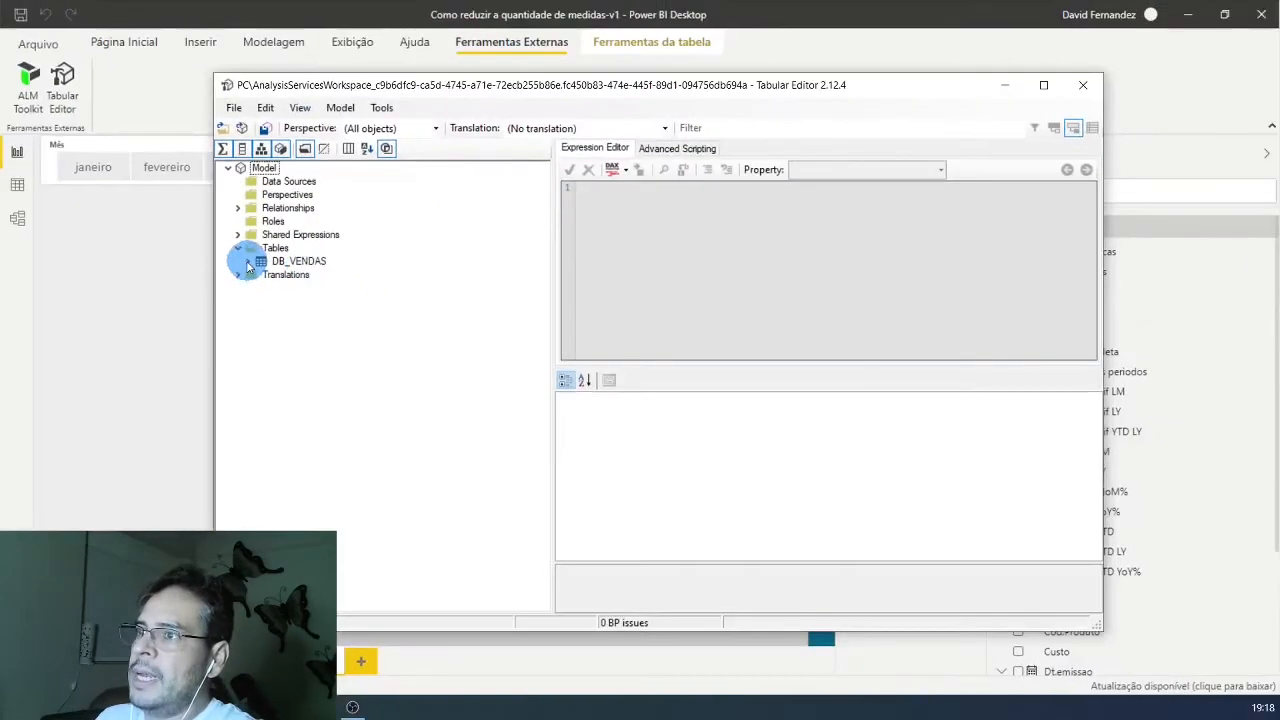
{"action": "left_click", "coordinate": [249, 263]}
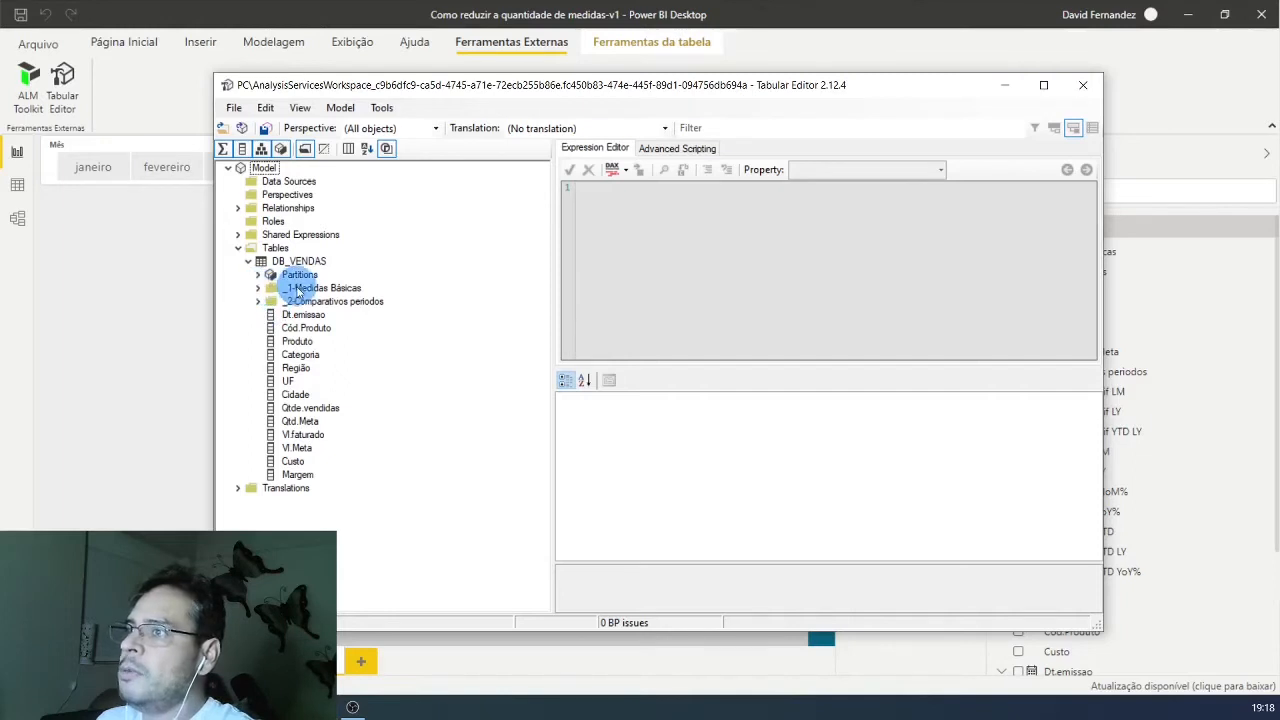
{"action": "left_click", "coordinate": [257, 288]}
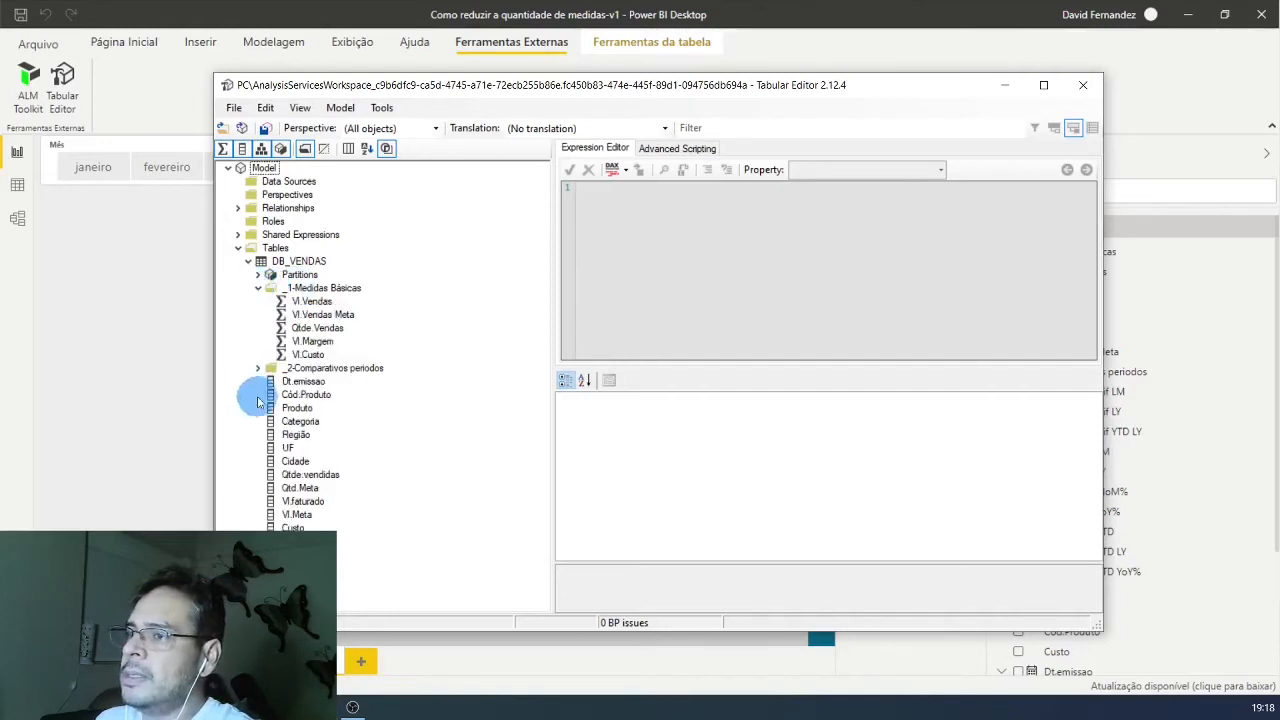
{"action": "left_click", "coordinate": [258, 369]}
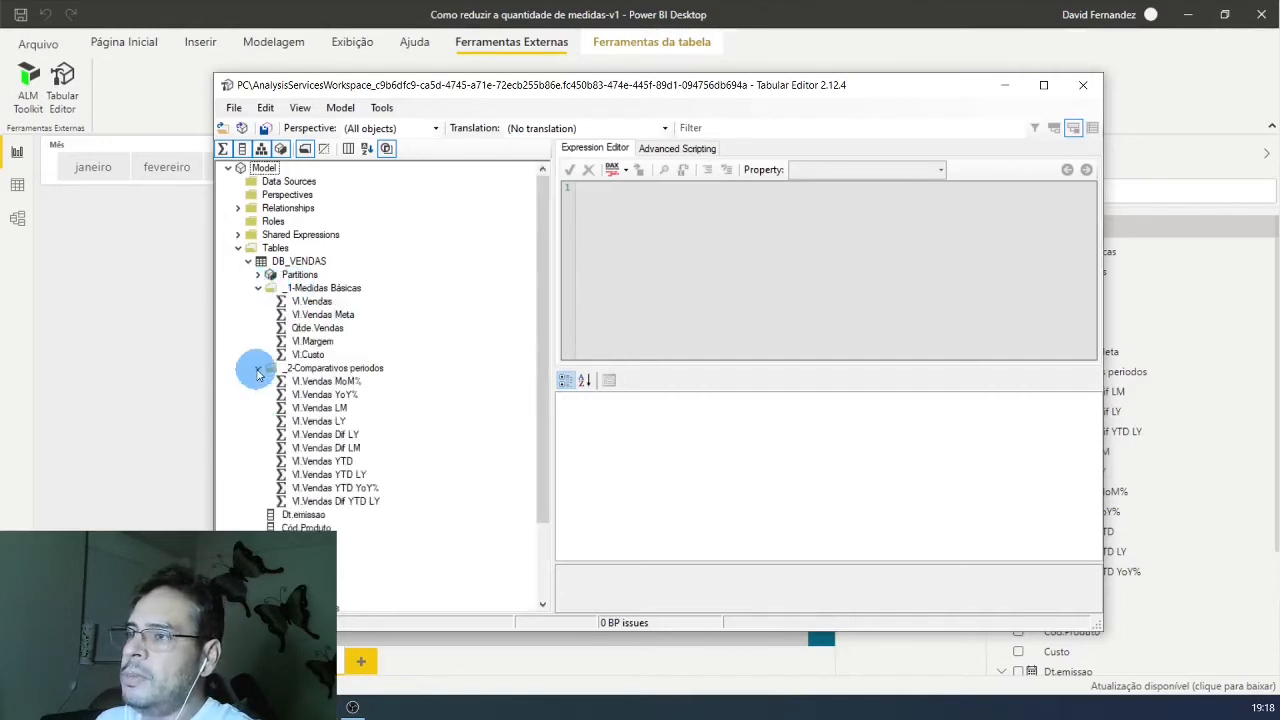
{"action": "left_click", "coordinate": [258, 369]}
{"action": "left_click", "coordinate": [257, 288]}
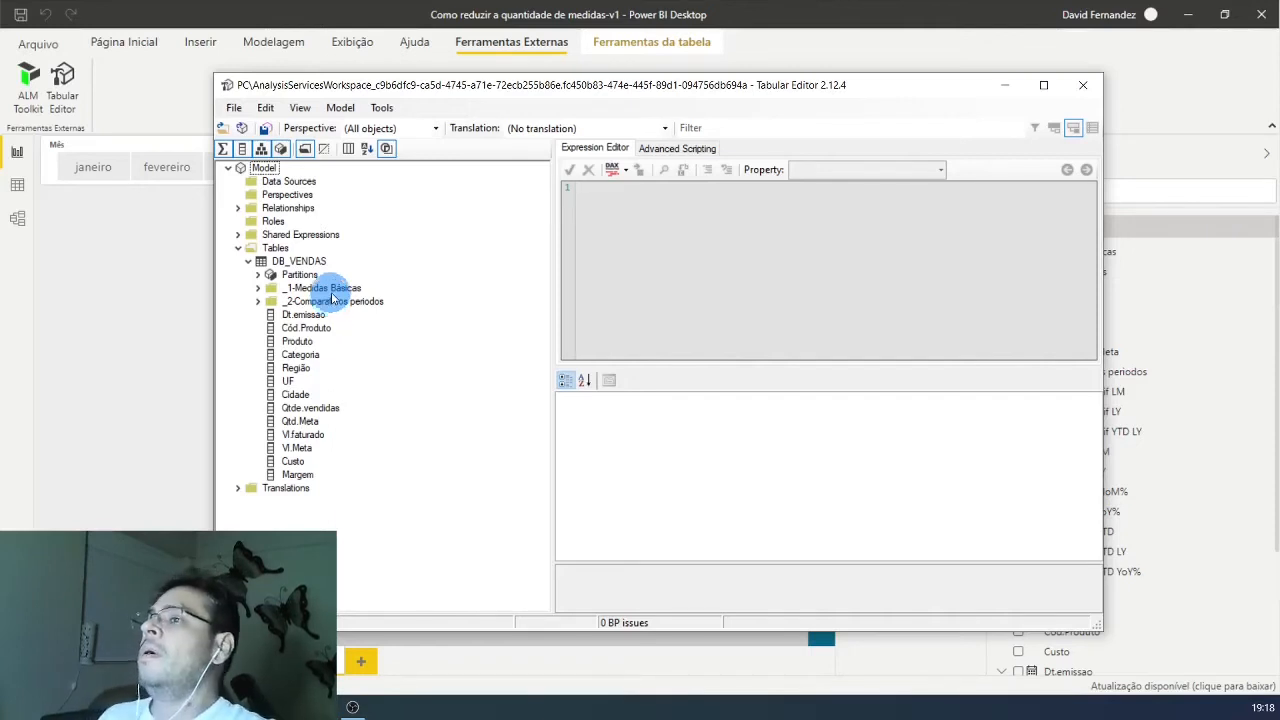
Step: Create a calculation group under the model's tables and name it Sel.Medidas
{"action": "left_click", "coordinate": [280, 250]}
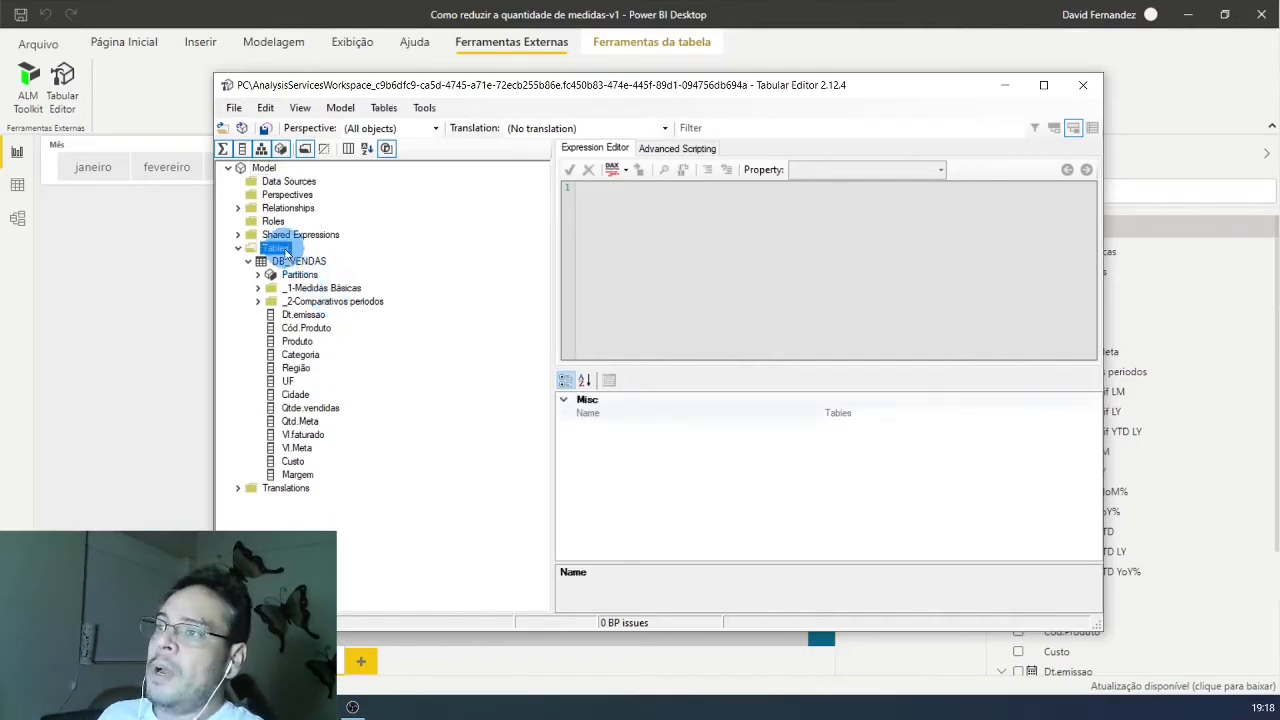
{"action": "right_click", "coordinate": [281, 253]}
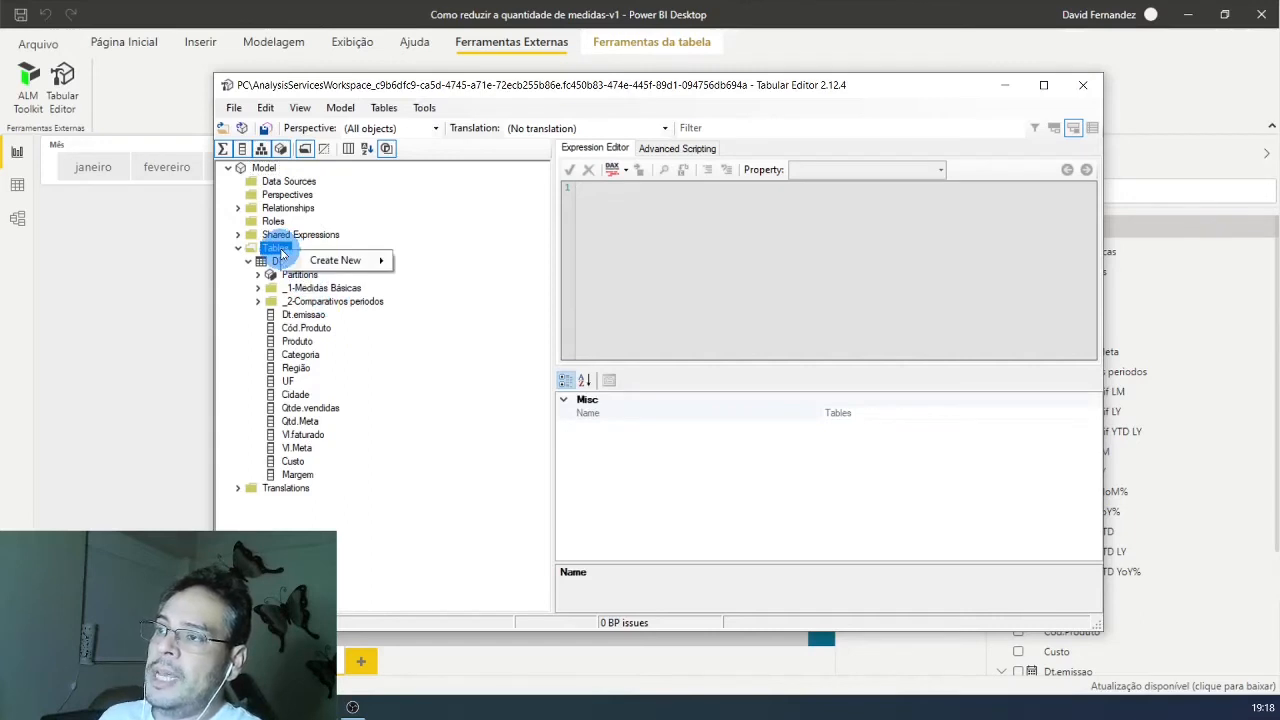
{"action": "mouse_move", "coordinate": [318, 261]}
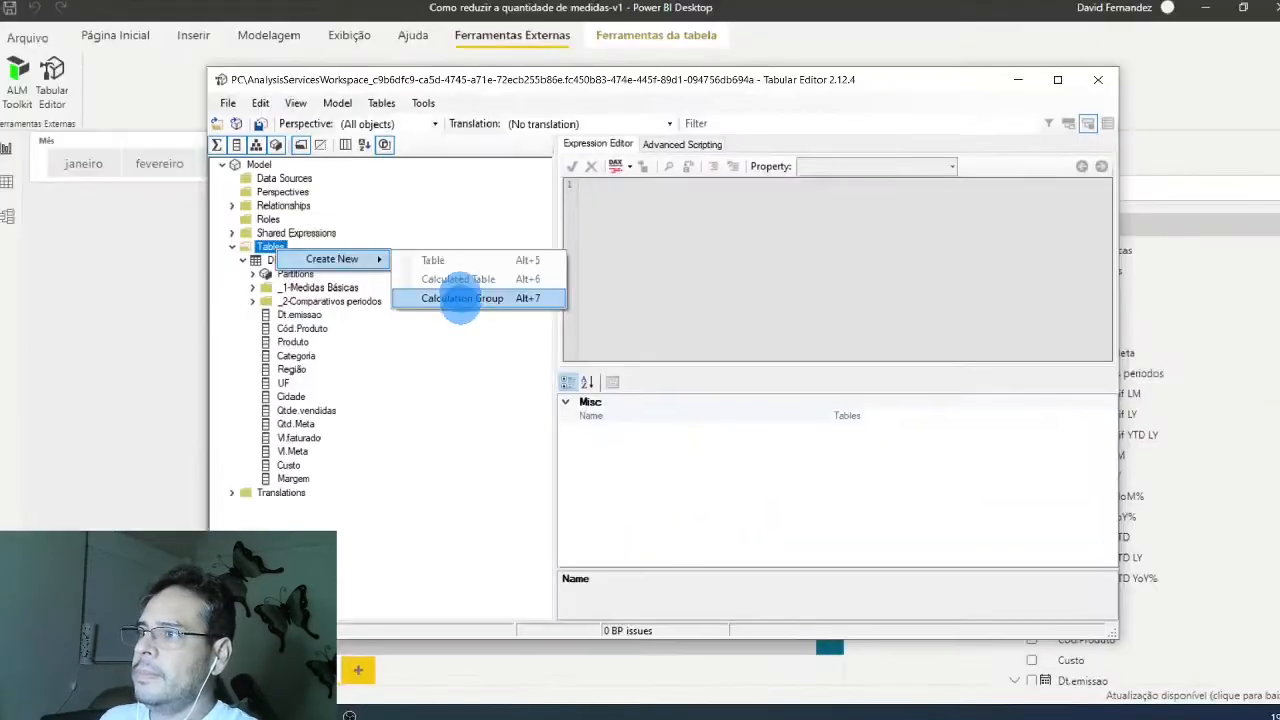
{"action": "left_click", "coordinate": [460, 291]}
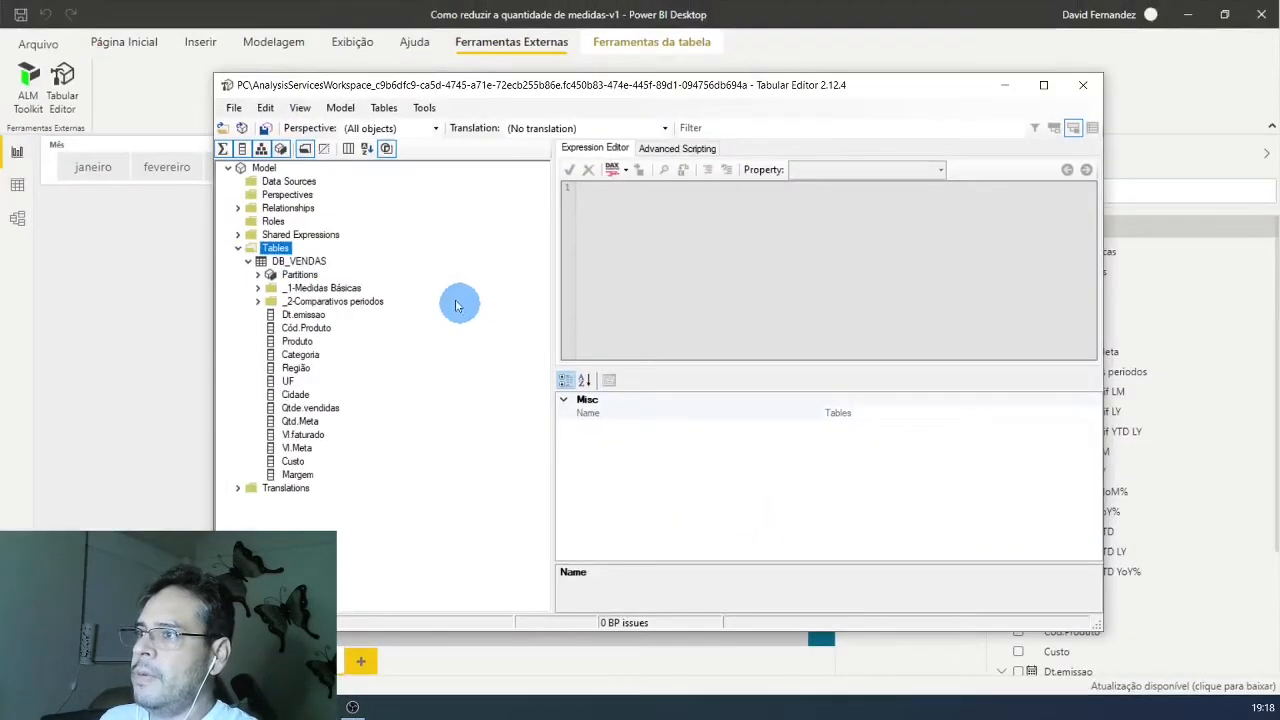
{"action": "right_click", "coordinate": [284, 254]}
{"action": "mouse_move", "coordinate": [300, 257]}
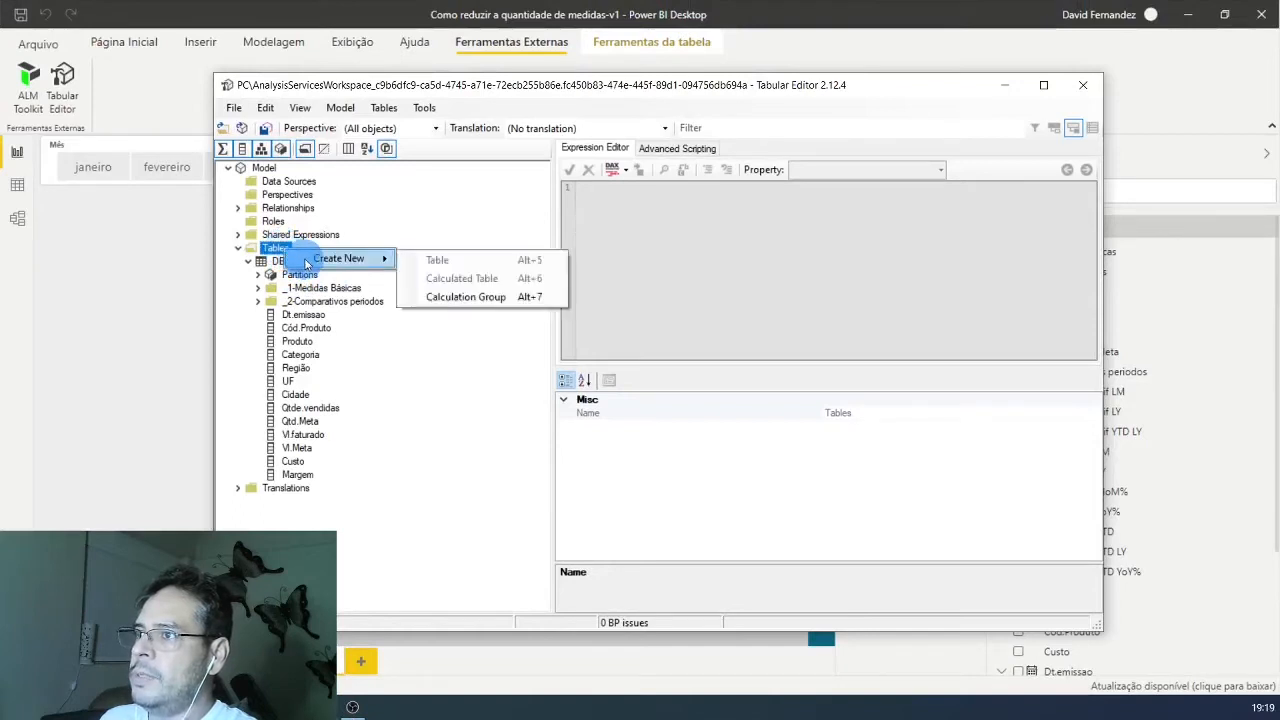
{"action": "left_click", "coordinate": [460, 293]}
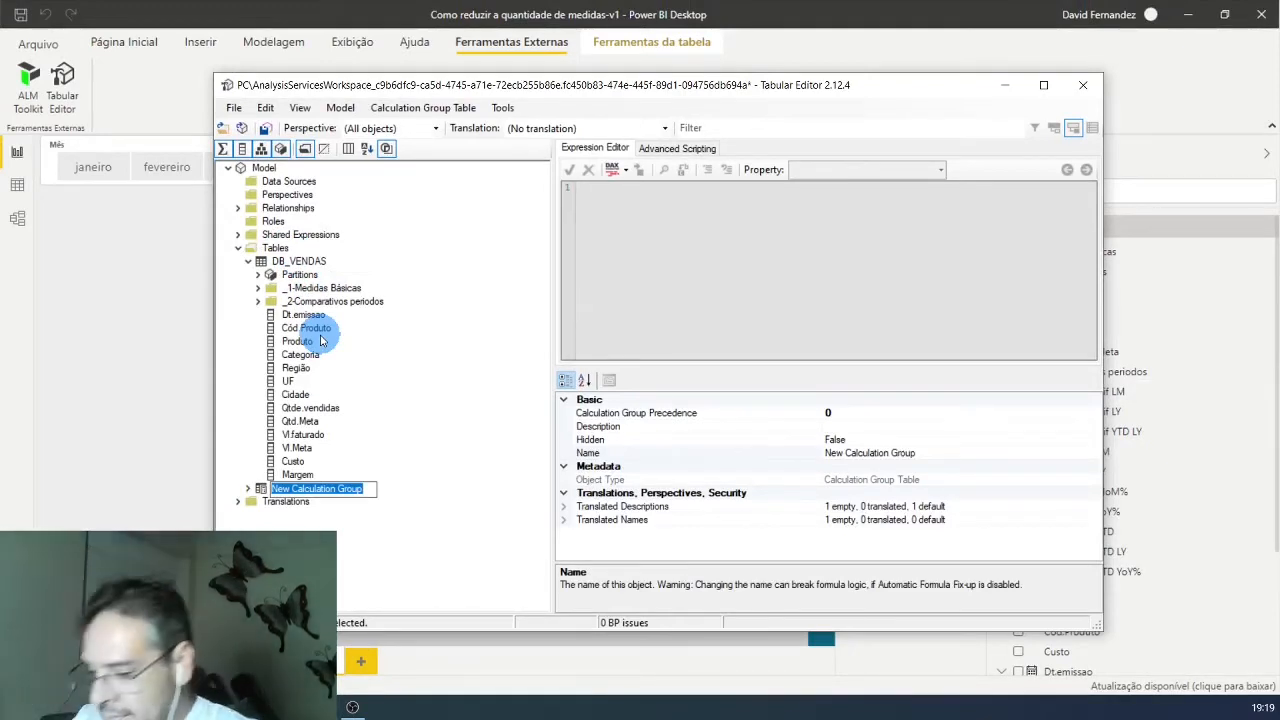
{"action": "type", "text": "Sel"}
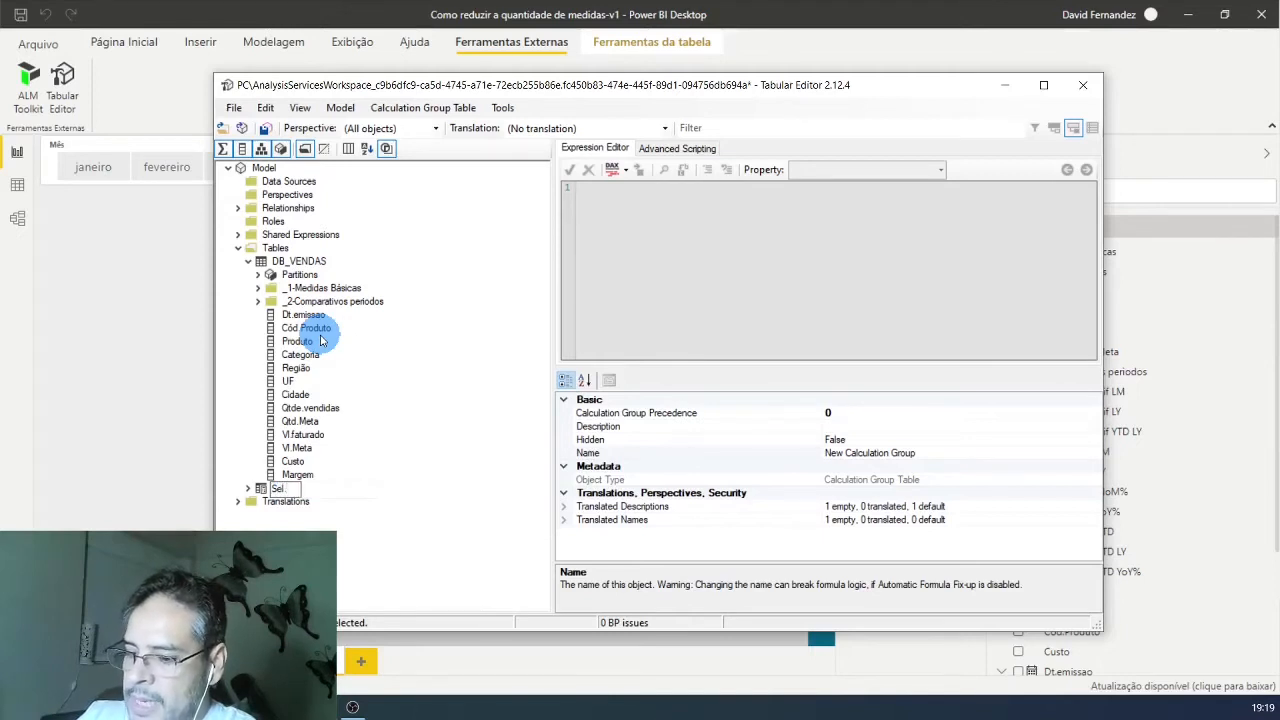
{"action": "type", "text": ".Medidas"}
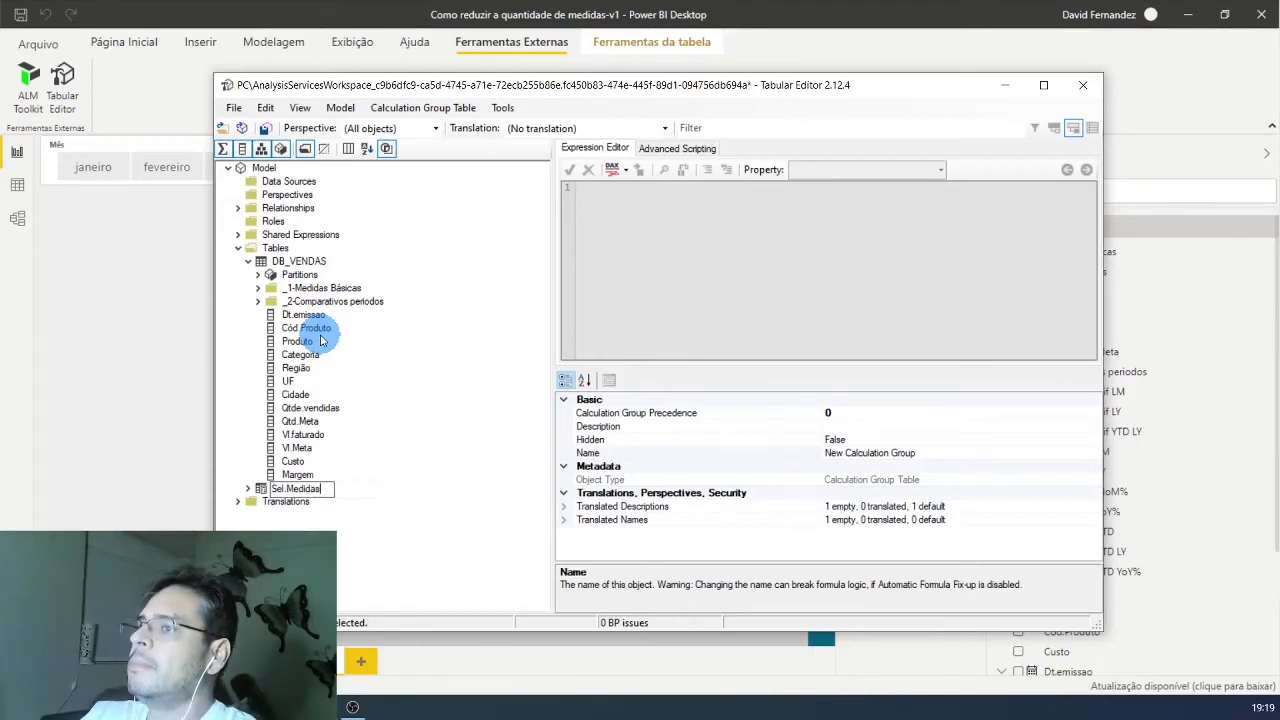
{"action": "key", "text": "Return"}
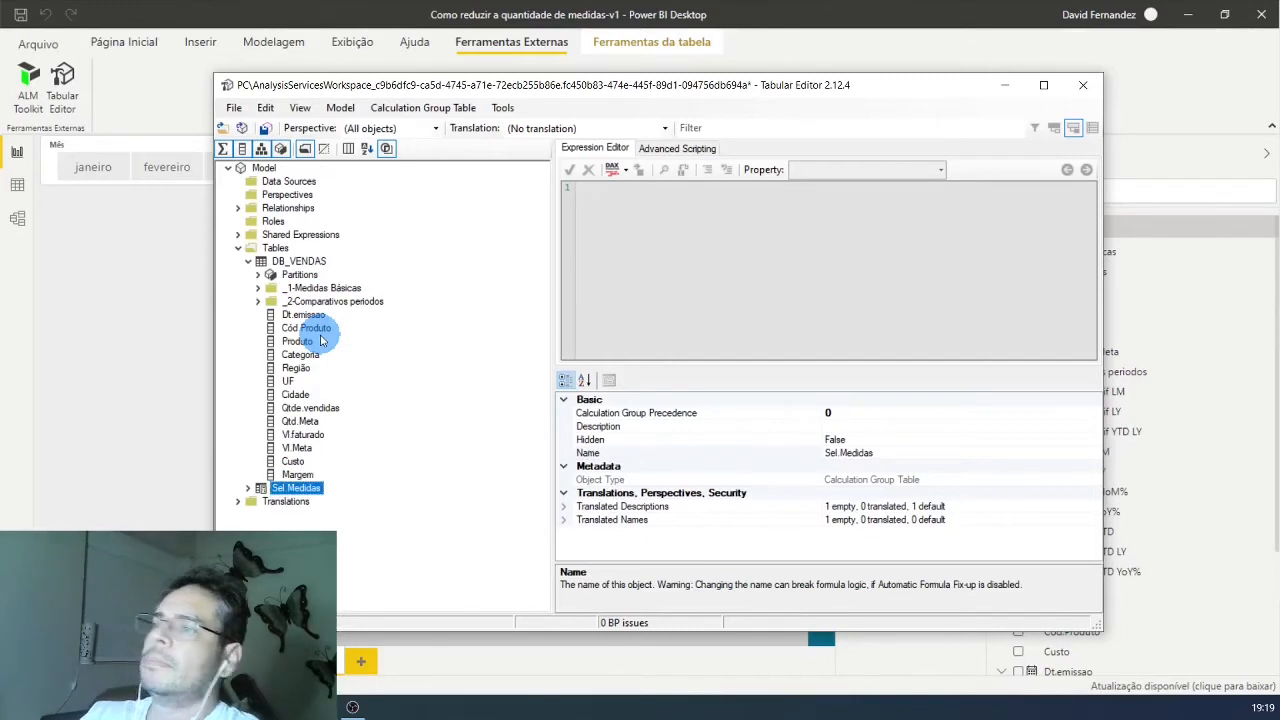
Step: Add a calculation item to the Sel.Medidas group and set its expression to [Vl.Vendas]
{"action": "left_click", "coordinate": [247, 489]}
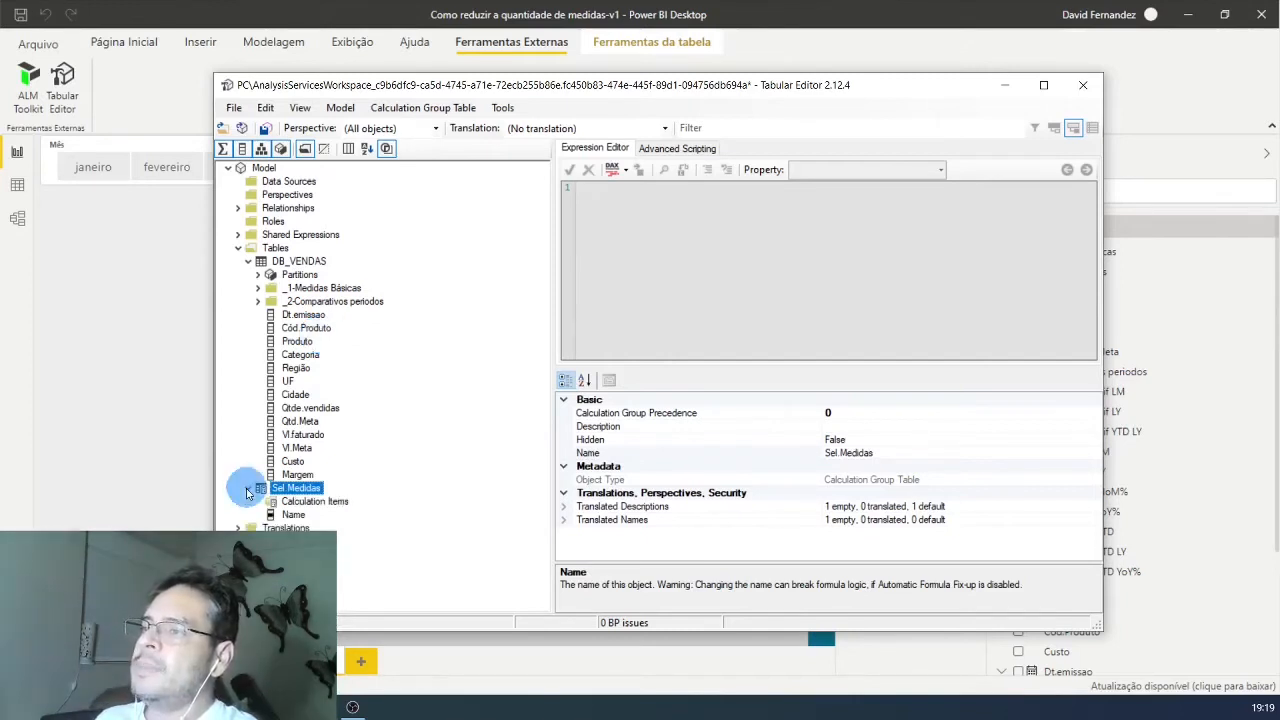
{"action": "left_click", "coordinate": [336, 503]}
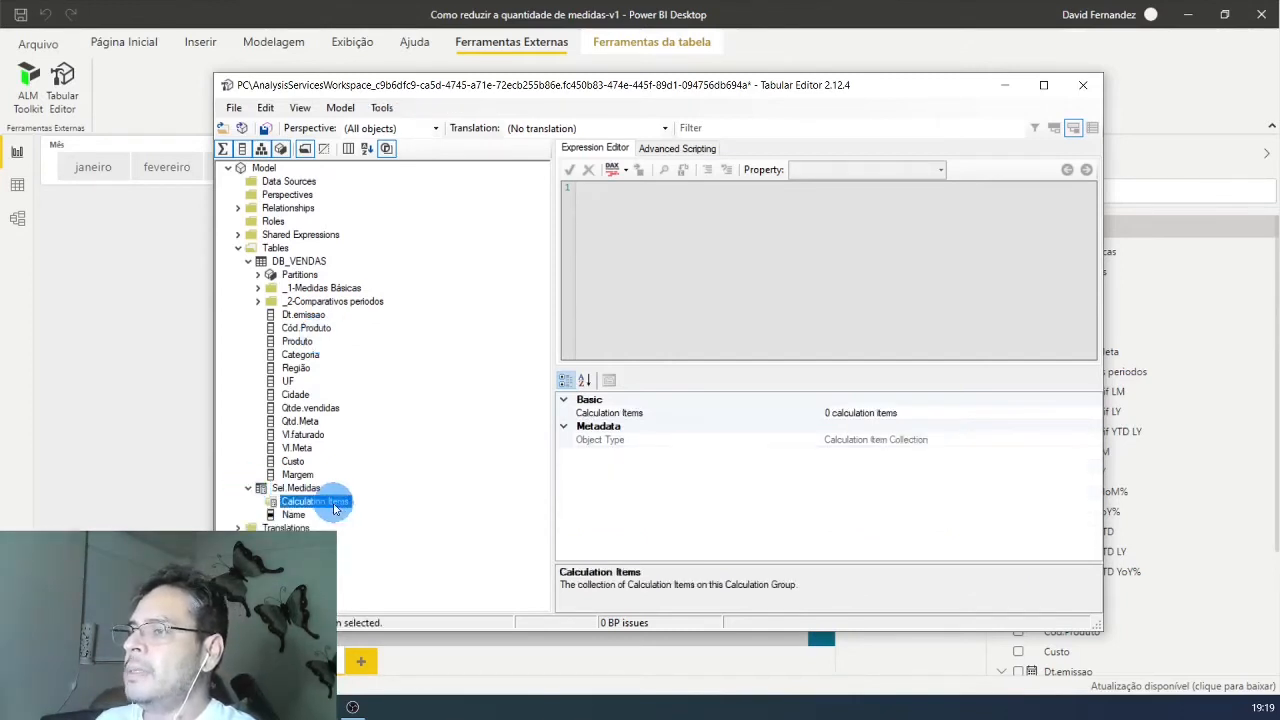
{"action": "right_click", "coordinate": [335, 508]}
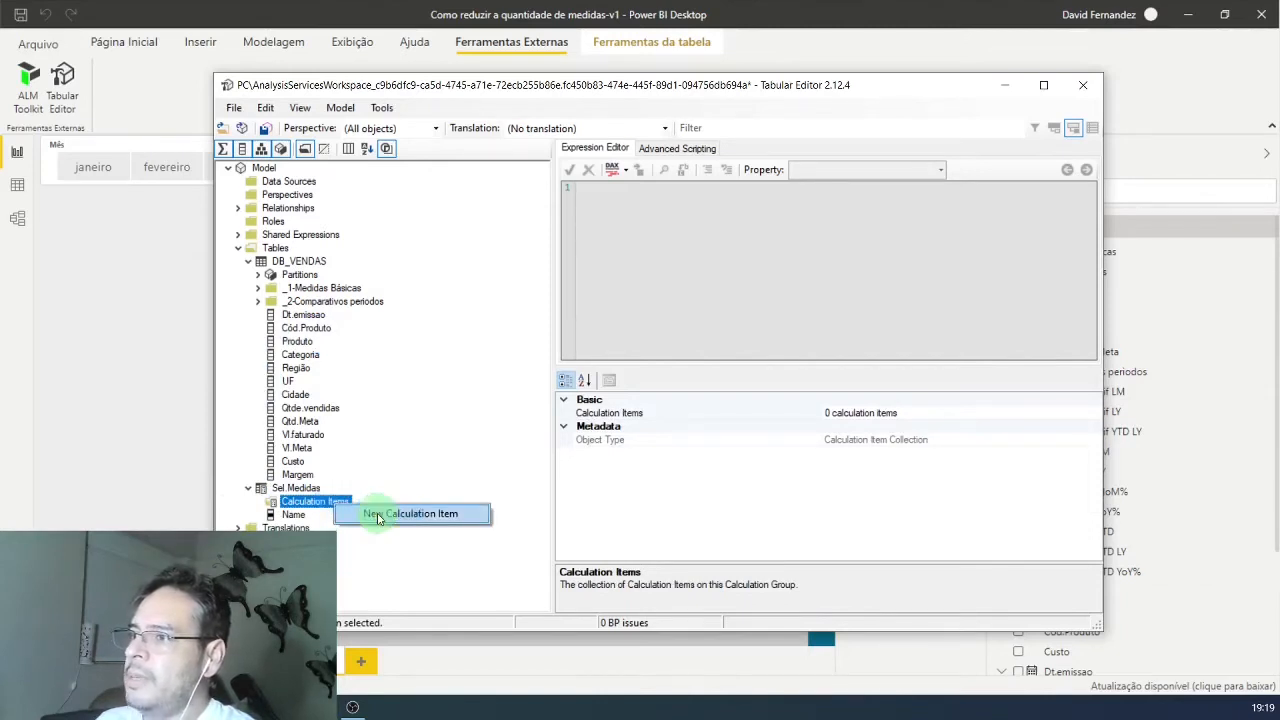
{"action": "left_click", "coordinate": [378, 515]}
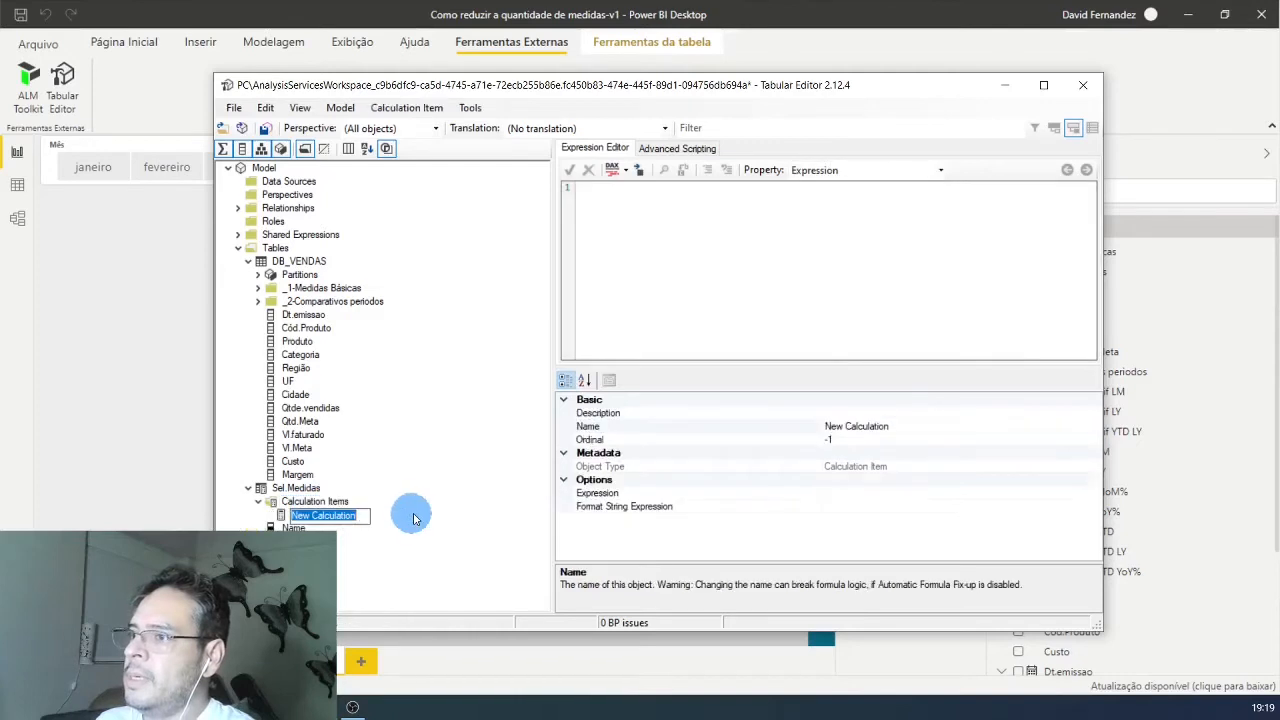
{"action": "left_click", "coordinate": [629, 205]}
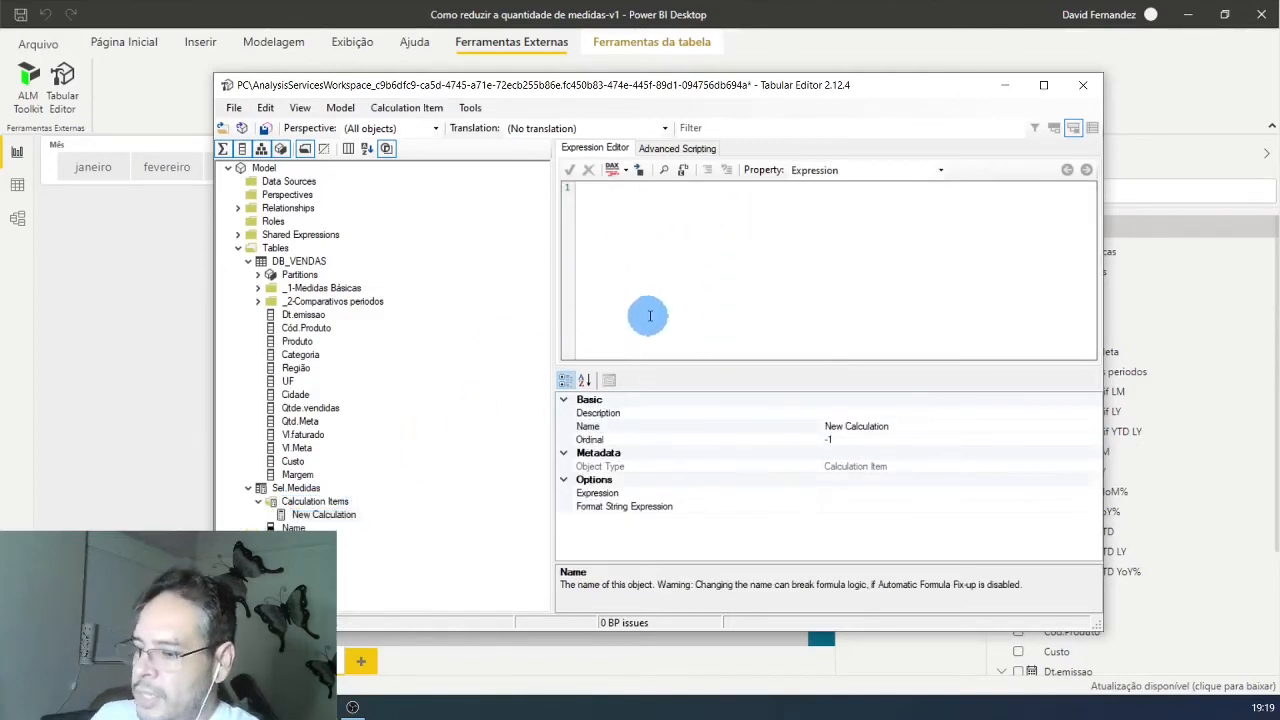
{"action": "type", "text": "["}
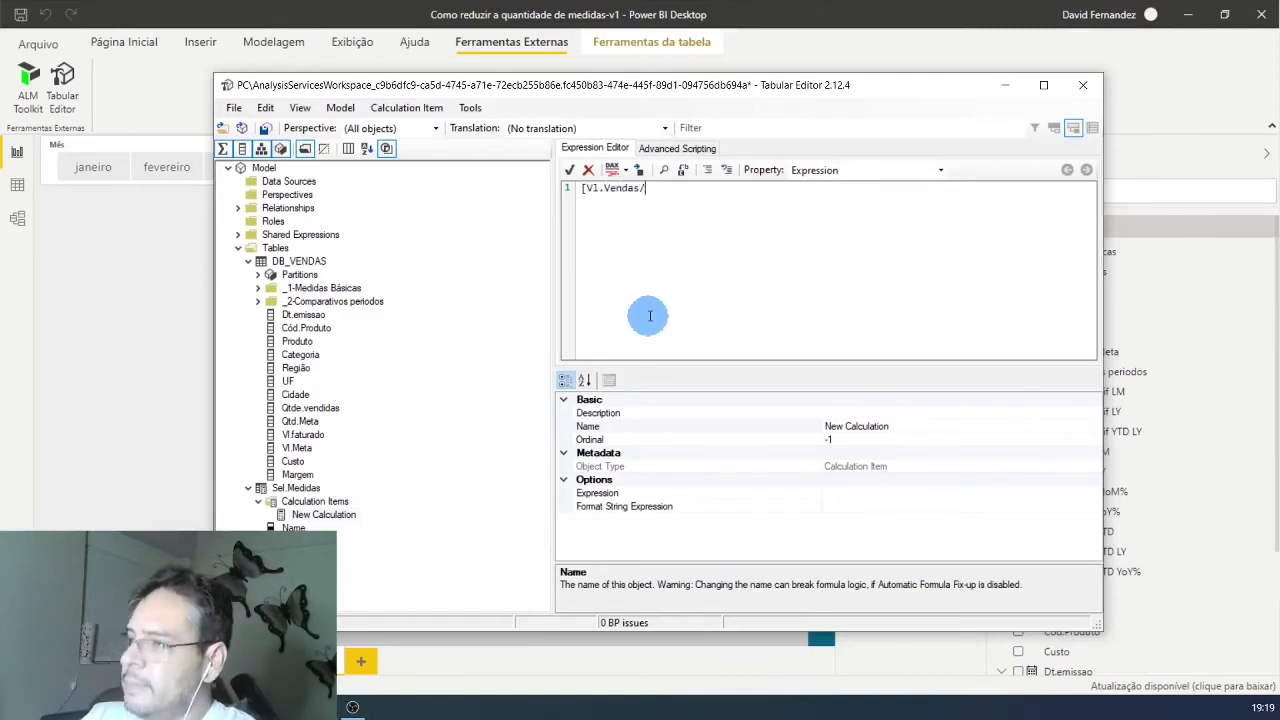
{"action": "type", "text": "Vl.Vendas]"}
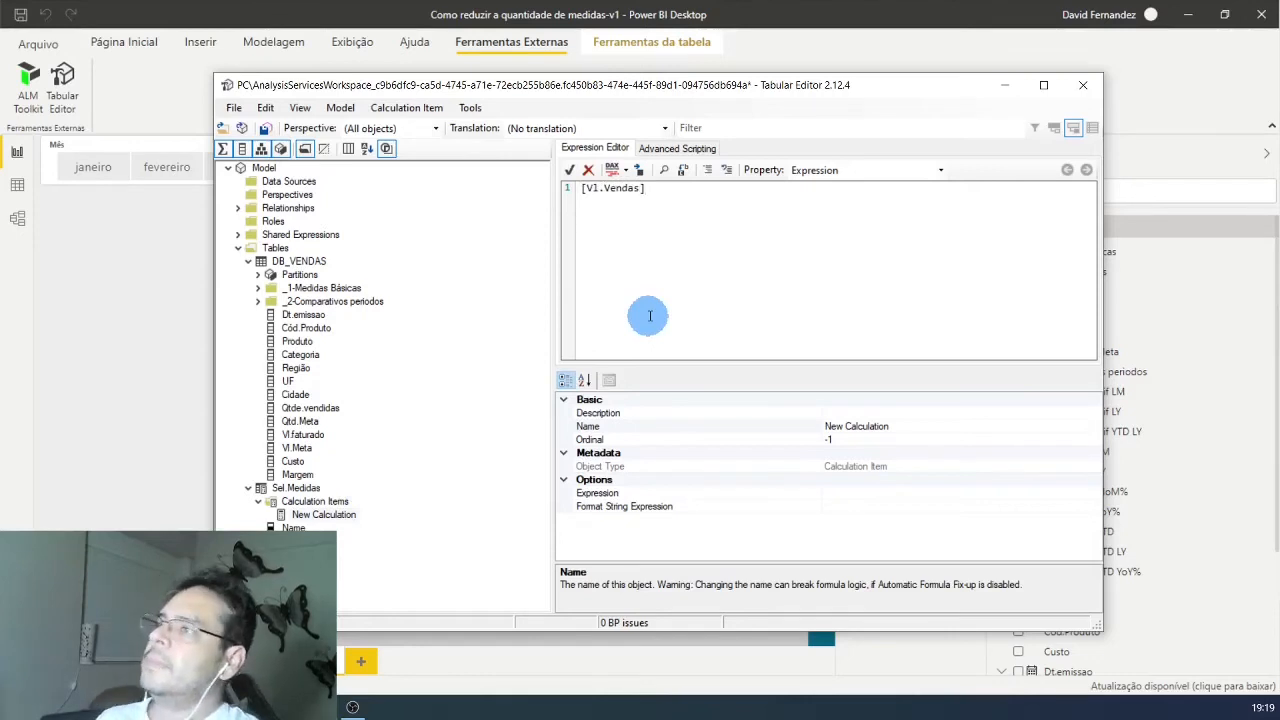
{"action": "left_click", "coordinate": [569, 172]}
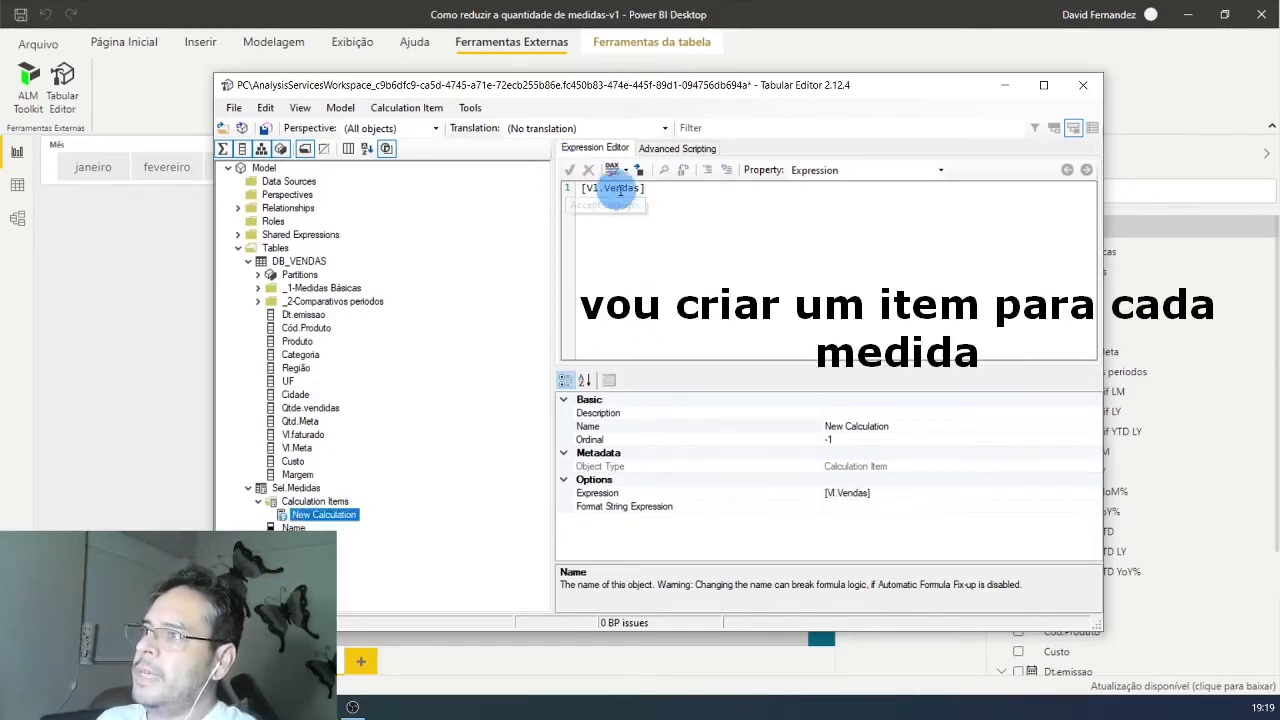
Step: Rename the new calculation item as Vl.vendas
{"action": "double_click", "coordinate": [314, 517]}
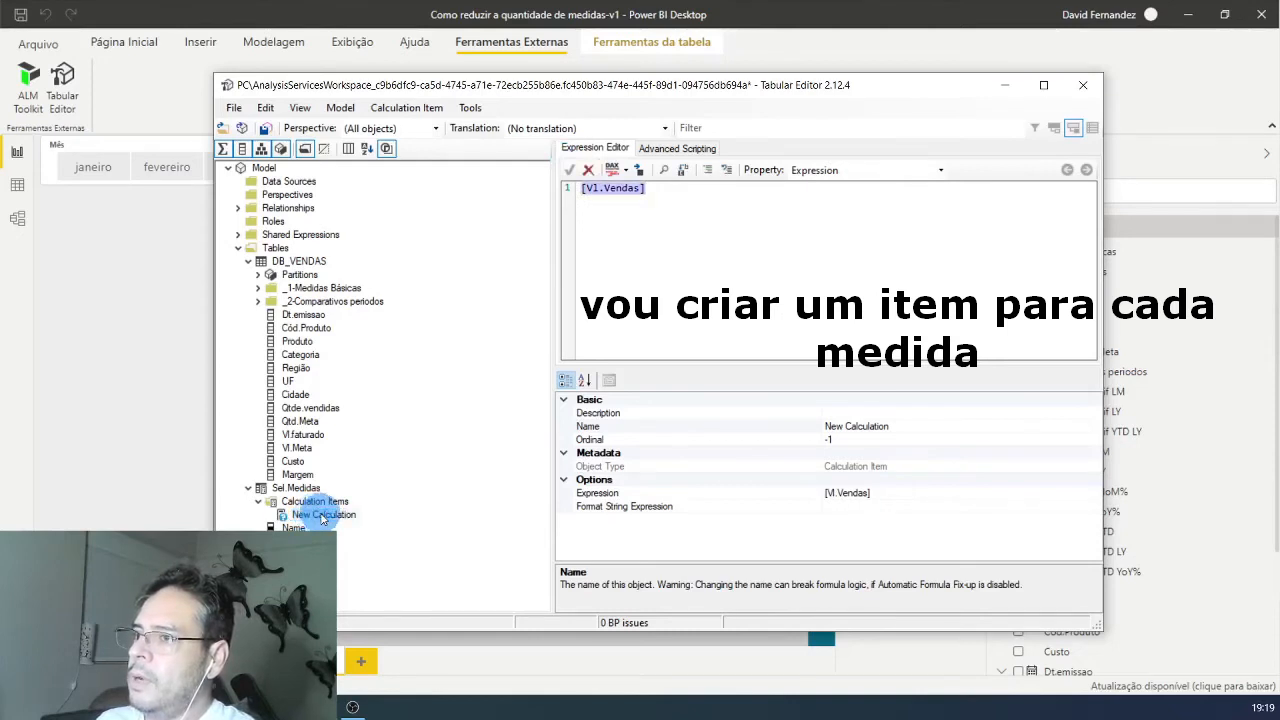
{"action": "left_click", "coordinate": [308, 518]}
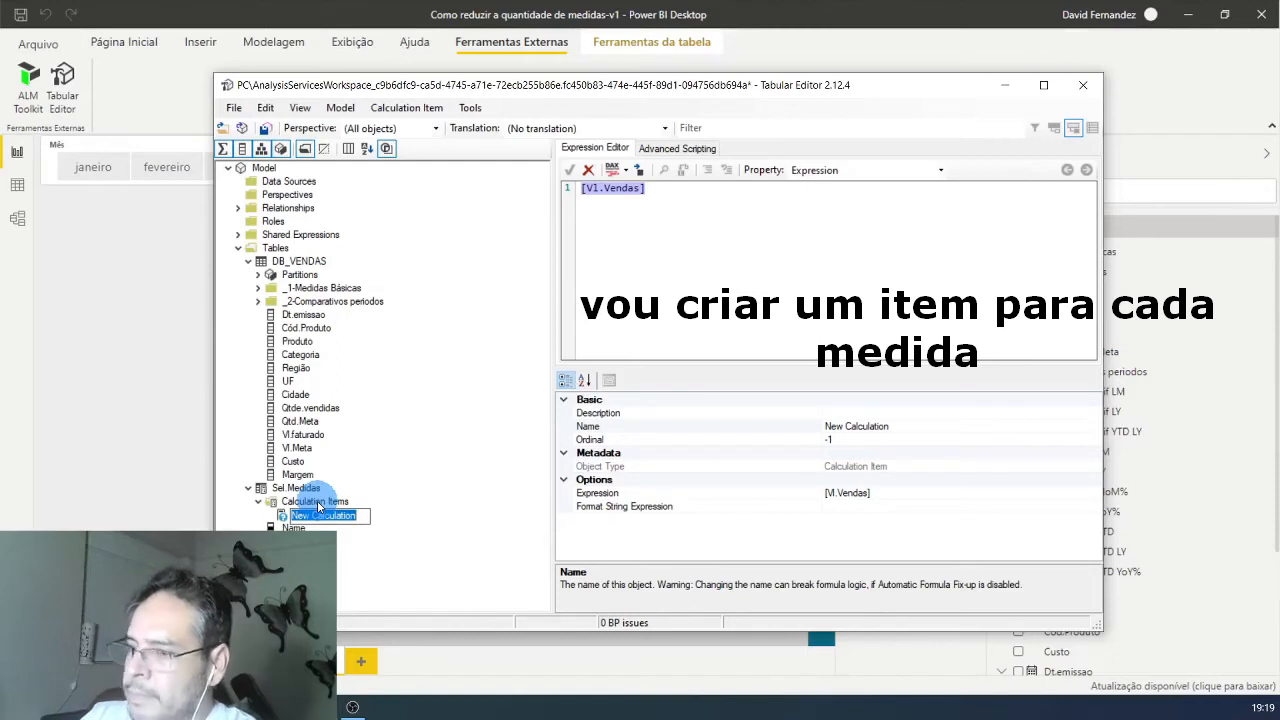
{"action": "type", "text": "Vl.Vendas"}
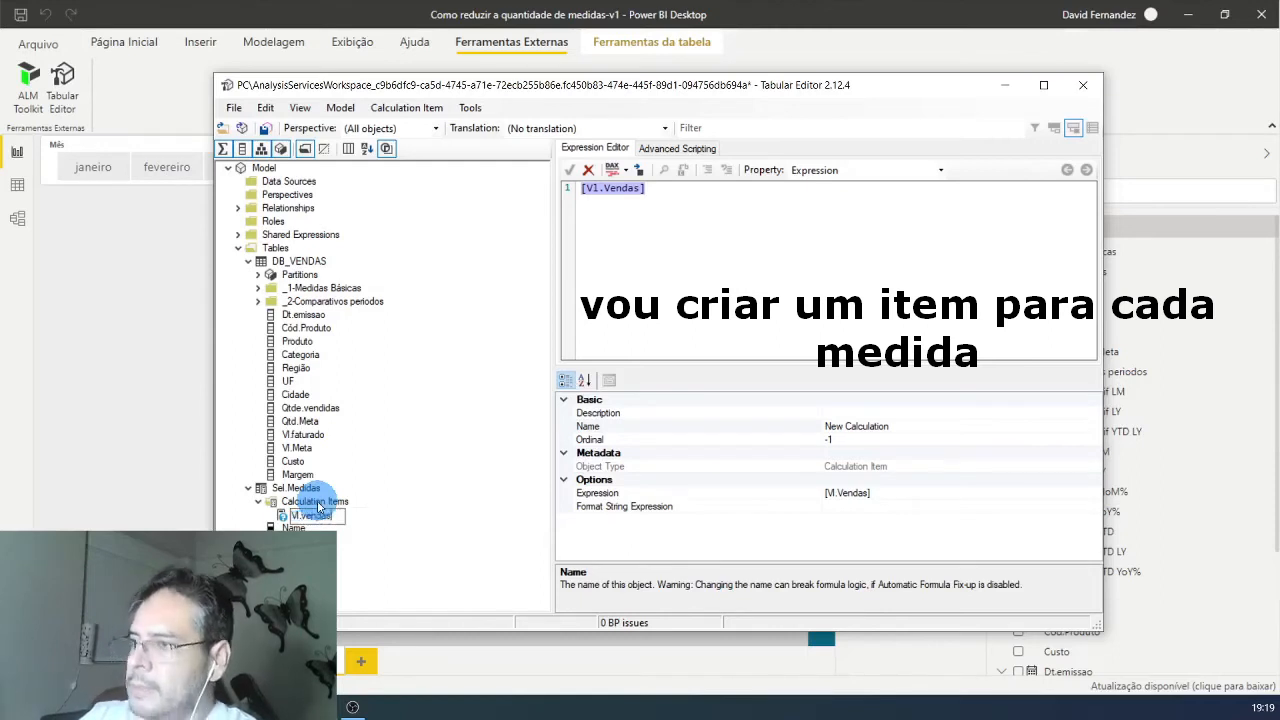
{"action": "key", "text": "Return"}
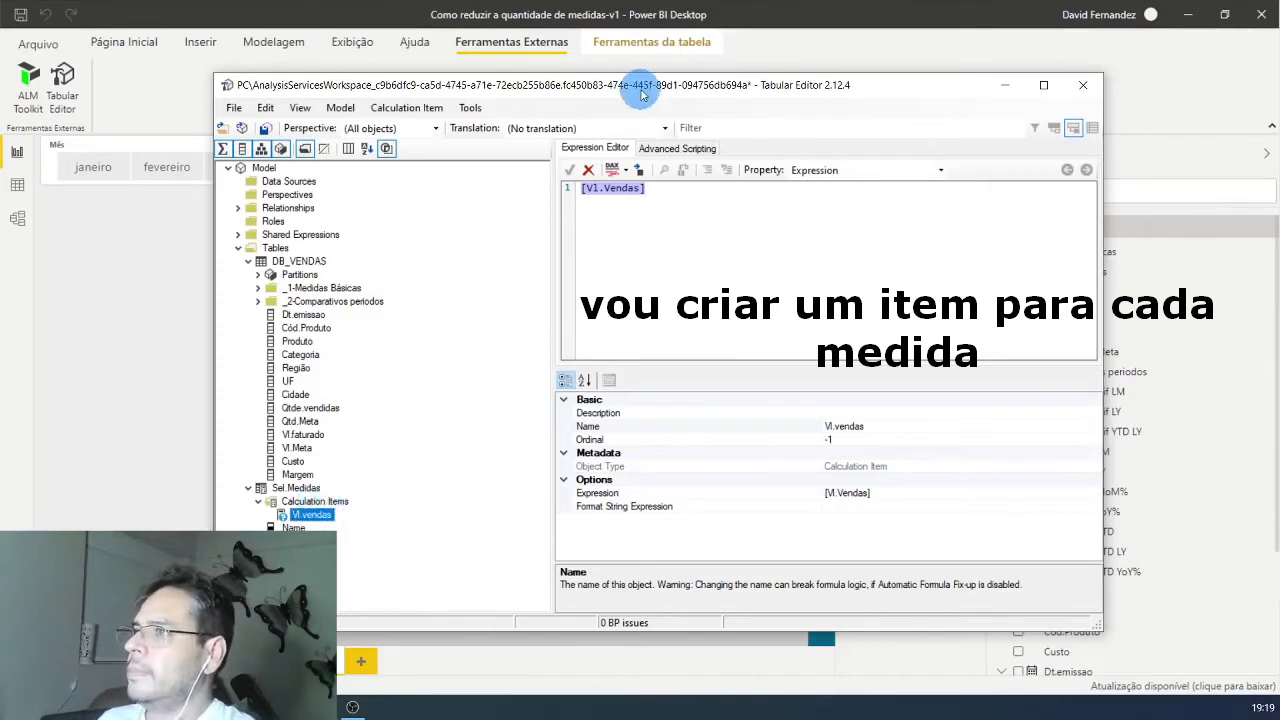
Step: Add a calculation item named Qtd.vendas to Sel.Medidas with the expression [Qtde.Vendas]
{"action": "left_click_drag", "start_coordinate": [642, 92], "coordinate": [516, 71]}
{"action": "right_click", "coordinate": [199, 484]}
{"action": "left_click", "coordinate": [249, 494]}
{"action": "left_click", "coordinate": [478, 178]}
{"action": "type", "text": "[Qtde.Ven"}
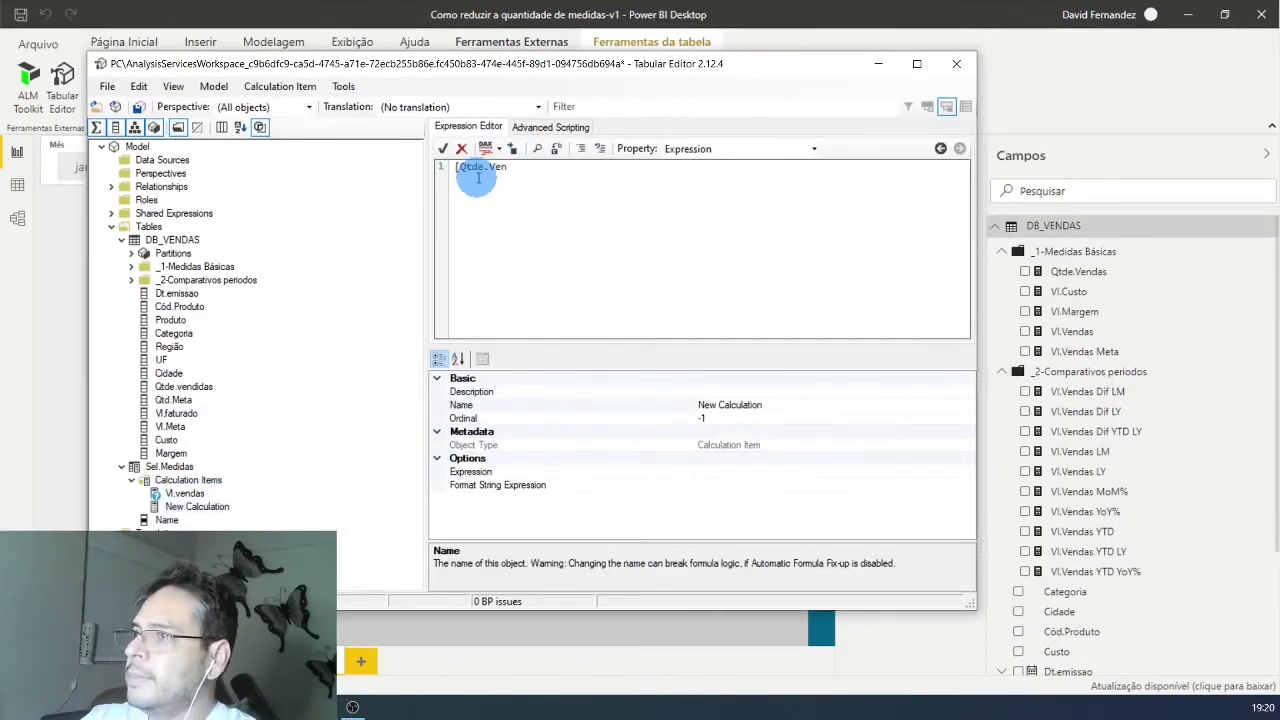
{"action": "type", "text": "das]"}
{"action": "left_click", "coordinate": [181, 506]}
{"action": "type", "text": "Qtd.vendas"}
{"action": "key", "text": "Return"}
Step: Add a calculation item named Vl.Margem to Sel.Medidas with the expression [Vl.Margem]
{"action": "right_click", "coordinate": [200, 481]}
{"action": "left_click", "coordinate": [250, 492]}
{"action": "type", "text": "Vl.Margem"}
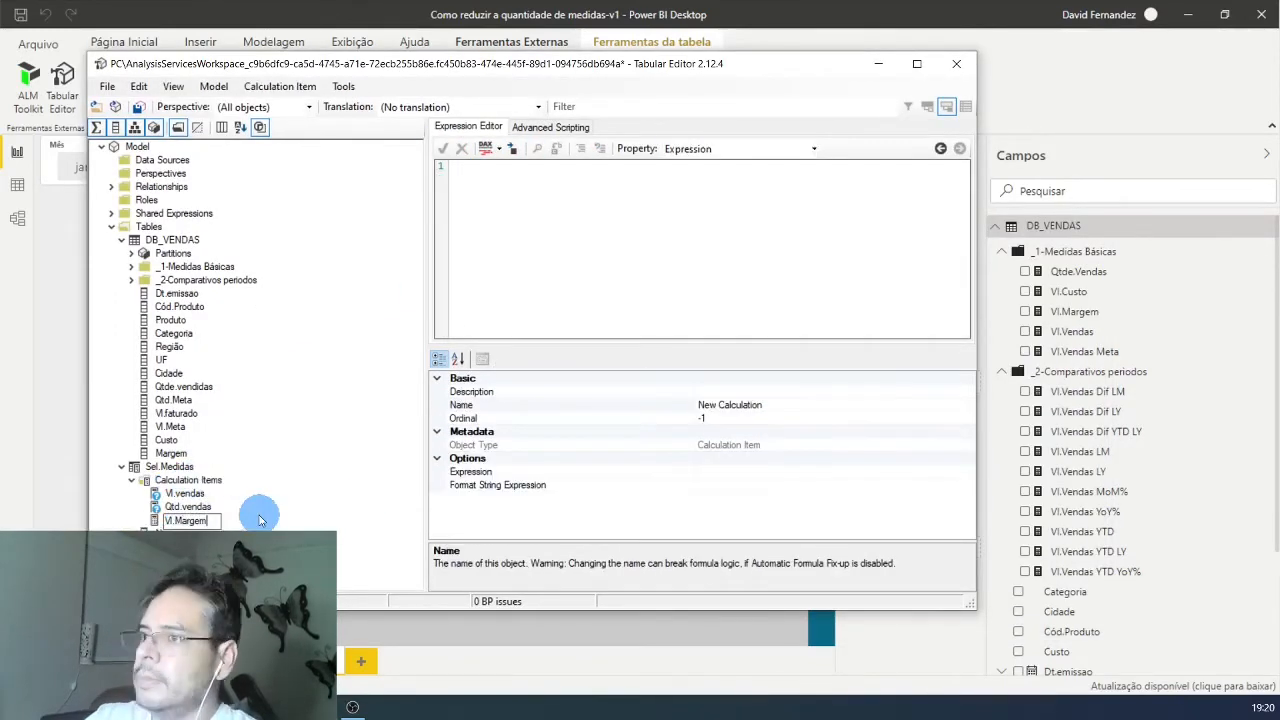
{"action": "left_click", "coordinate": [489, 195]}
{"action": "type", "text": "[Vl.margem]"}
{"action": "key", "text": "Left"}
{"action": "key", "text": "Left"}
{"action": "key", "text": "Left"}
{"action": "key", "text": "Left"}
{"action": "key", "text": "Left"}
{"action": "key", "text": "Left"}
{"action": "key", "text": "BackSpace"}
{"action": "type", "text": "M"}
{"action": "left_click", "coordinate": [188, 517]}
Step: Add a calculation item named Vl.Custo to Sel.Medidas with the expression [Vl.Custo]
{"action": "right_click", "coordinate": [200, 481]}
{"action": "left_click", "coordinate": [362, 496]}
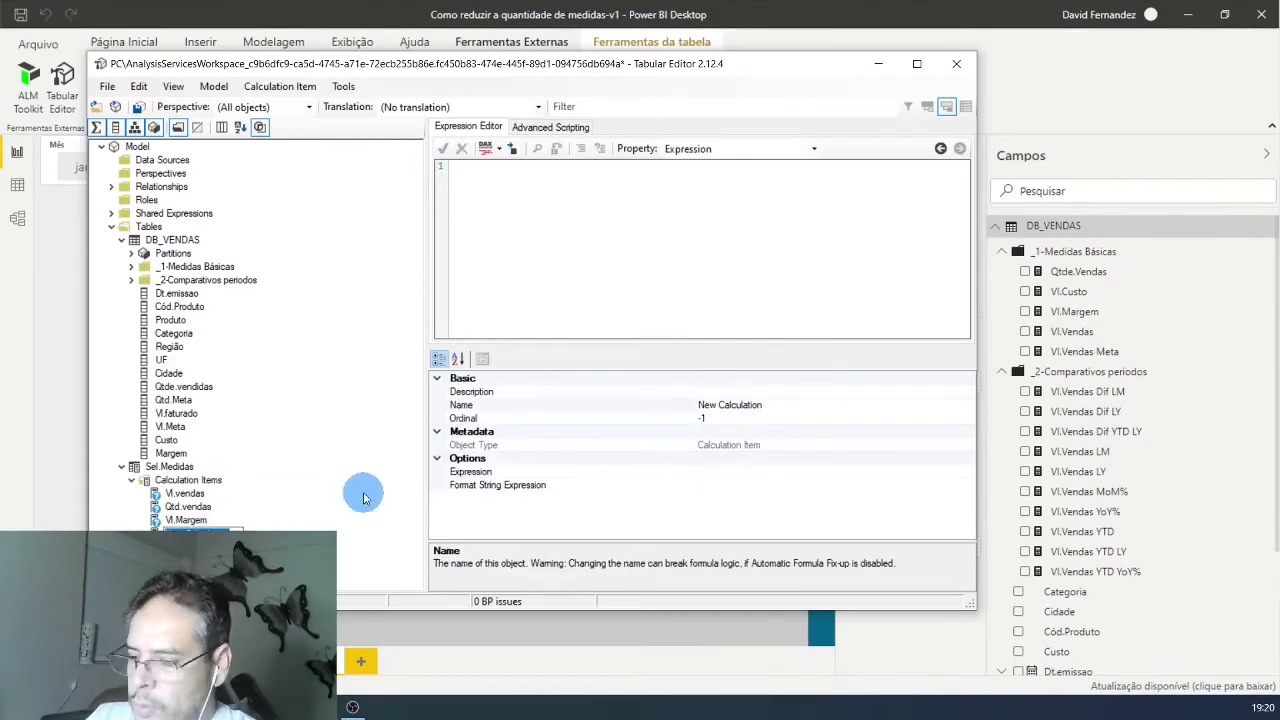
{"action": "type", "text": "Vl.Custo"}
{"action": "left_click", "coordinate": [477, 194]}
{"action": "type", "text": "[Vl.Custo]"}
Step: Rename the Name column of the Sel.Medidas calculation group as Sel.Medidas
{"action": "left_click", "coordinate": [192, 533]}
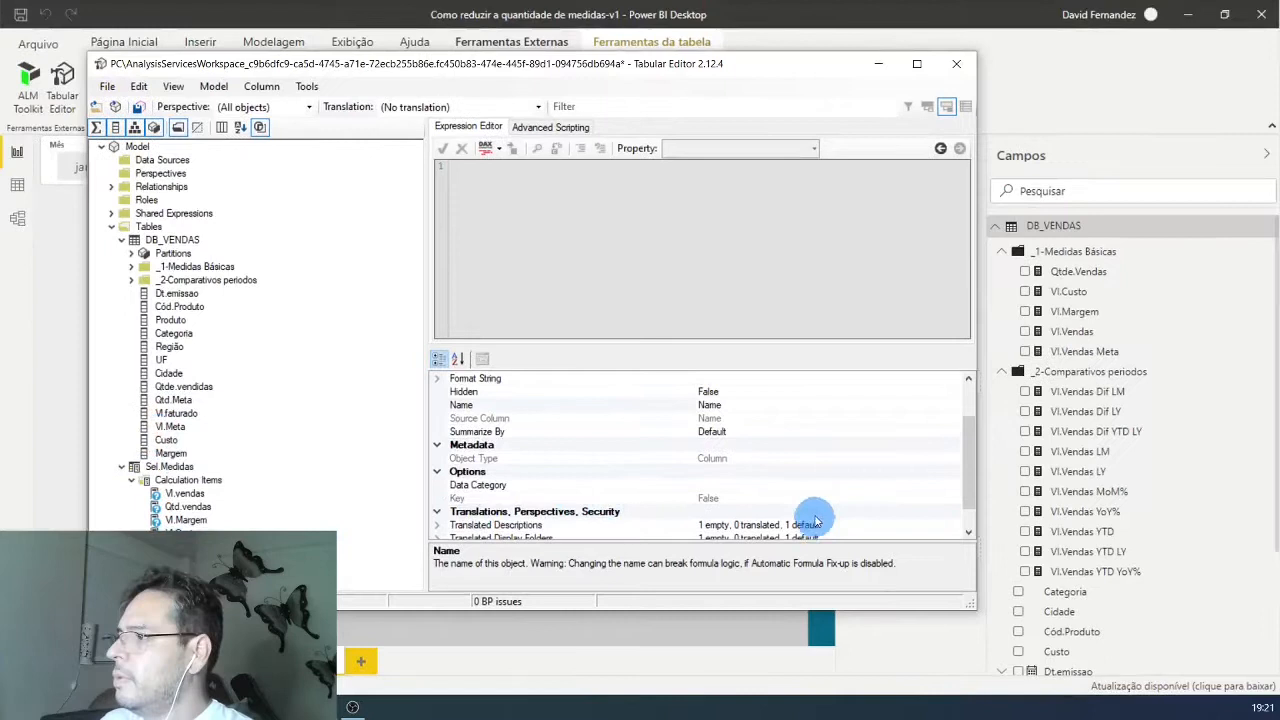
{"action": "left_click_drag", "start_coordinate": [968, 463], "coordinate": [968, 471]}
{"action": "left_click", "coordinate": [1257, 261]}
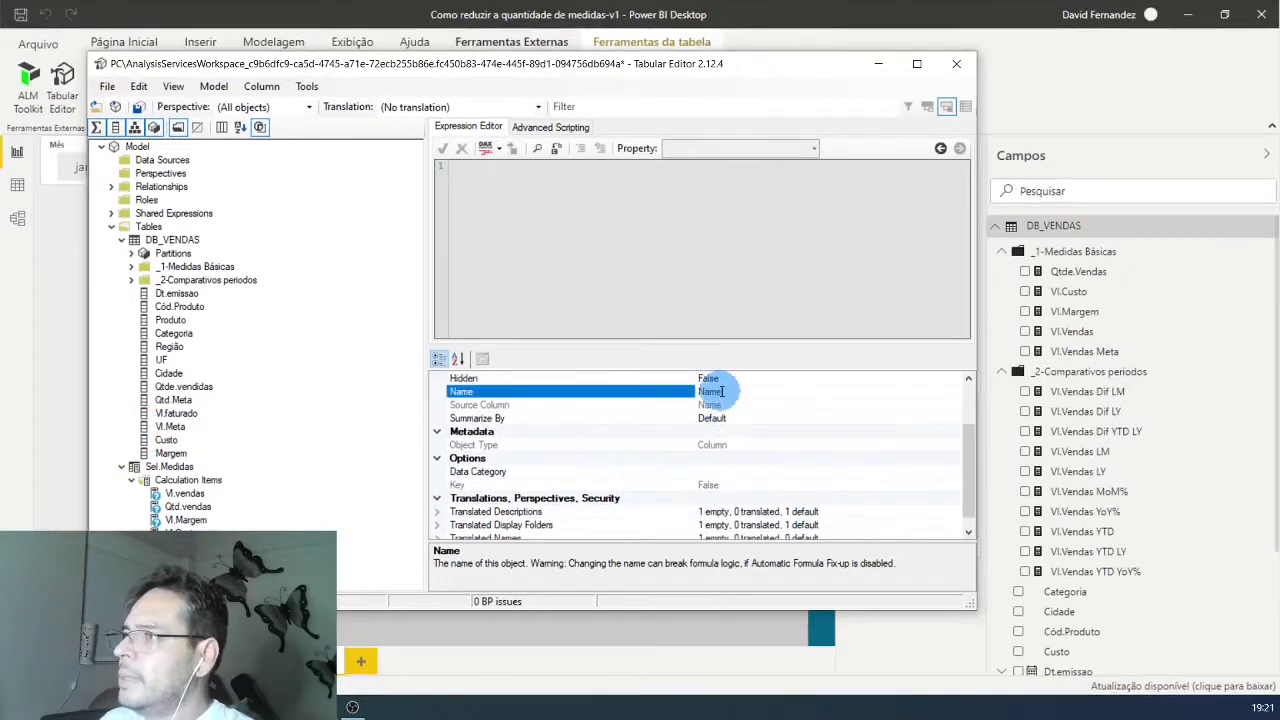
{"action": "type", "text": "Sel.Medidas"}
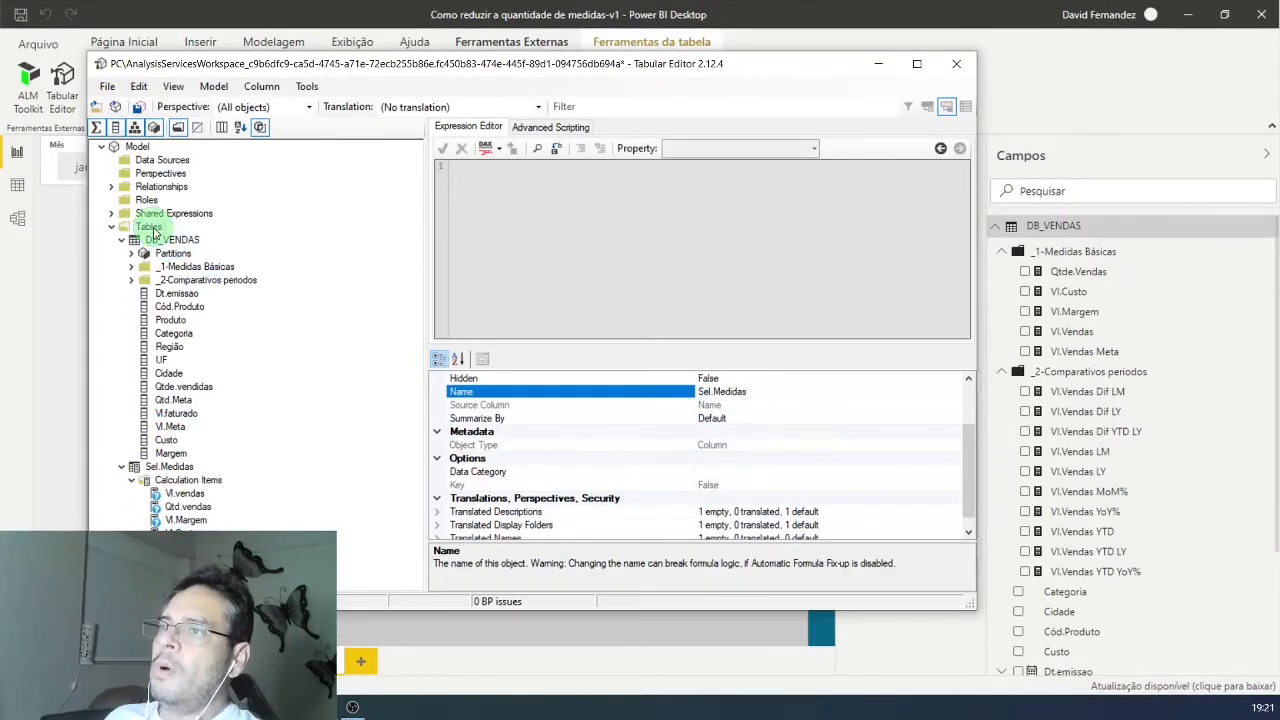
Step: Create a second calculation group under the model's tables and name it Sel.Acumulado
{"action": "left_click", "coordinate": [150, 228]}
{"action": "right_click", "coordinate": [153, 232]}
{"action": "mouse_move", "coordinate": [266, 237]}
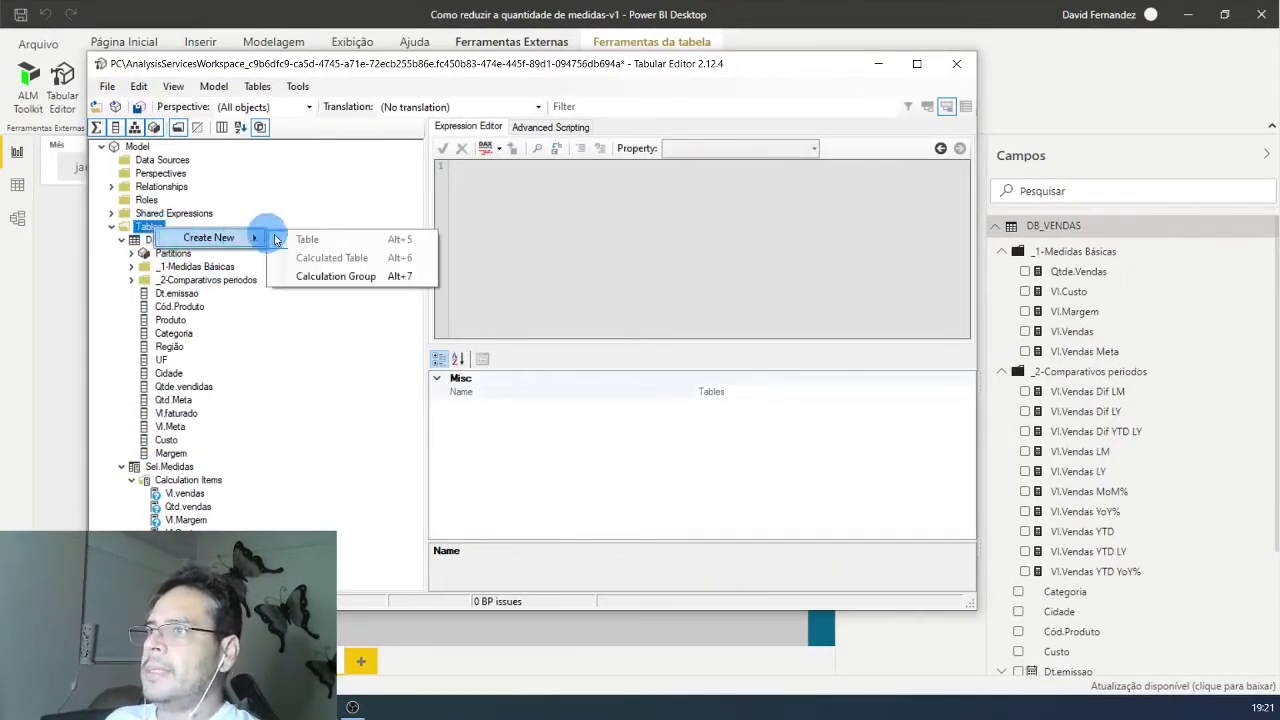
{"action": "left_click", "coordinate": [329, 277]}
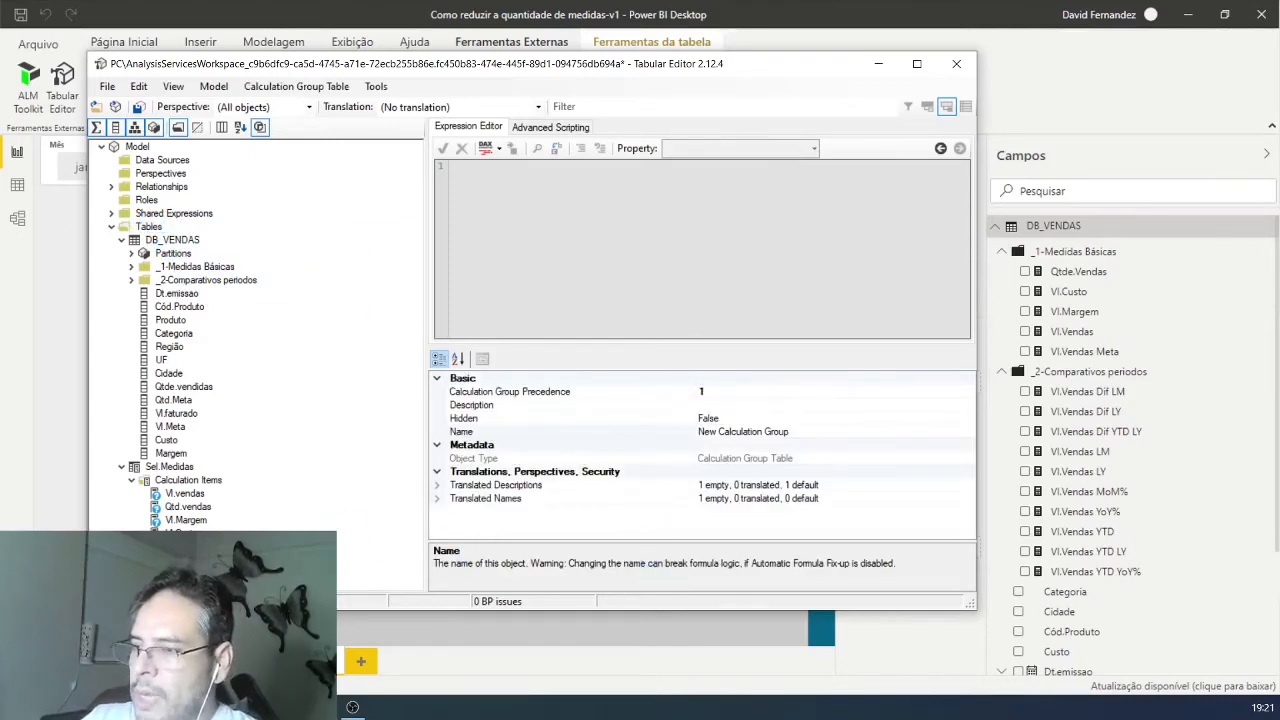
{"action": "key", "text": "Return"}
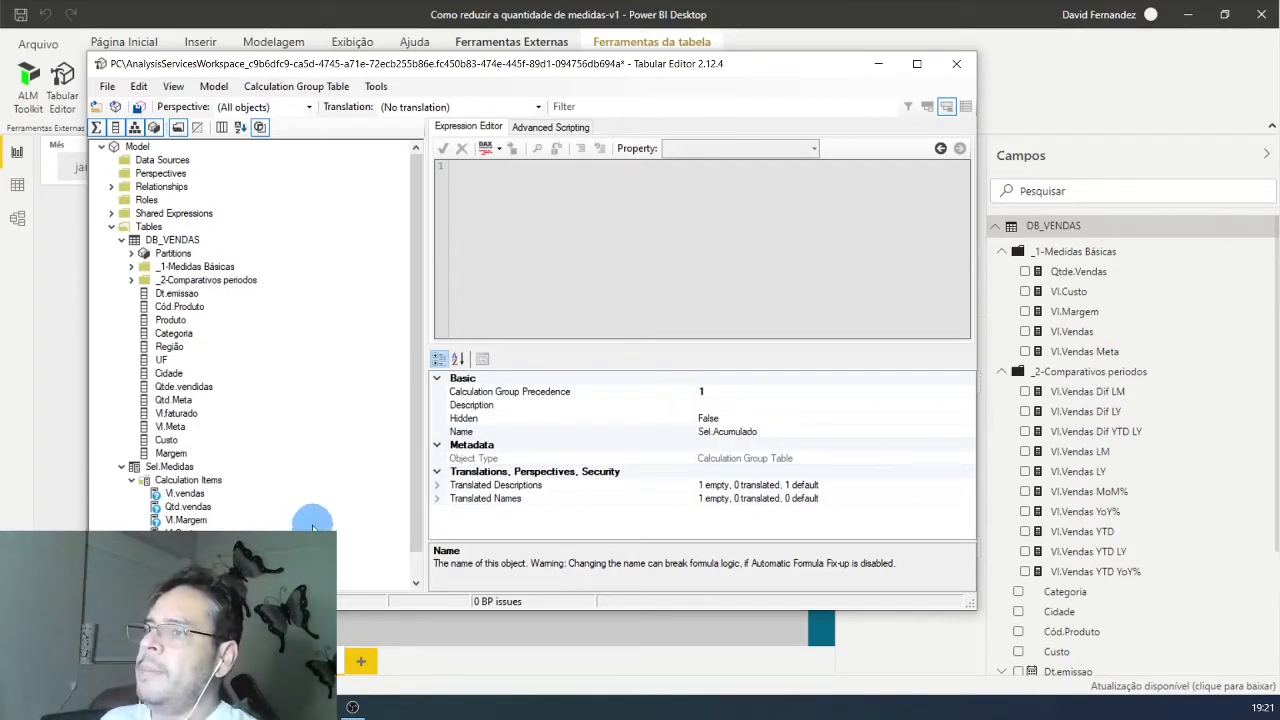
Step: Add a calculation item named Mês to the Sel.Acumulado calculation group
{"action": "scroll", "coordinate": [312, 527], "scroll_direction": "down", "scroll_amount": 1}
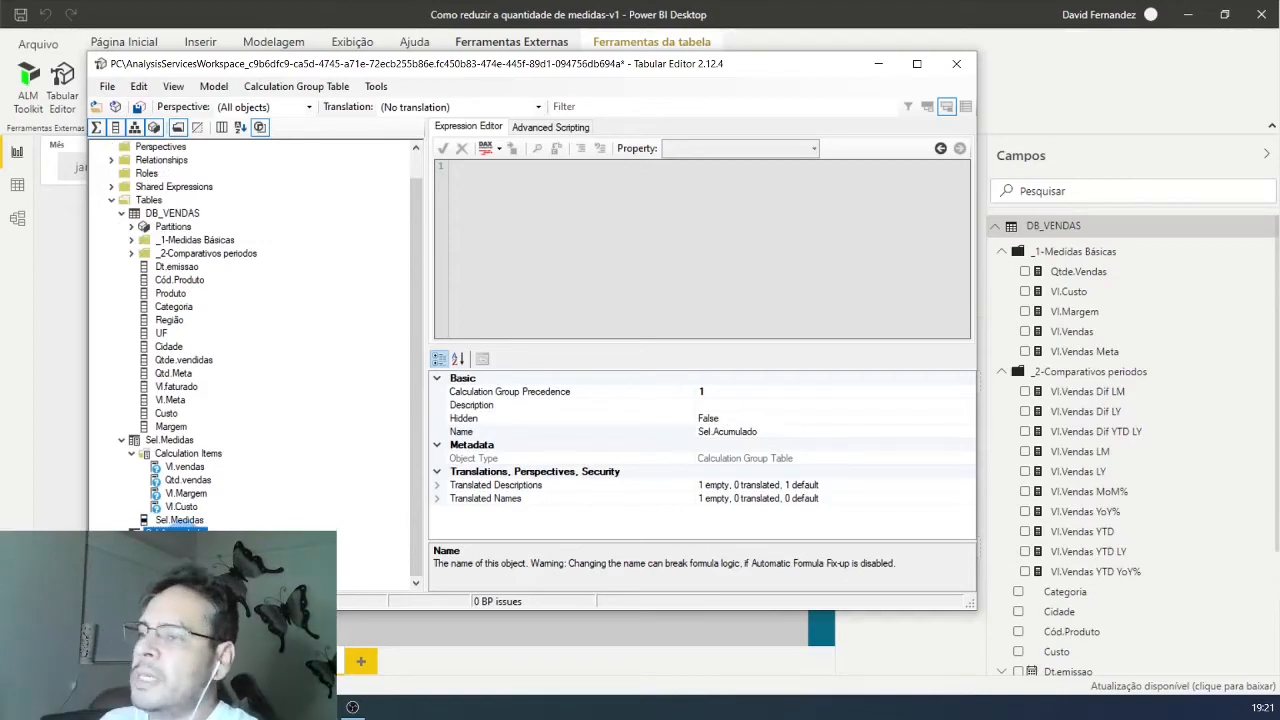
{"action": "left_click", "coordinate": [185, 544]}
{"action": "left_click", "coordinate": [240, 556]}
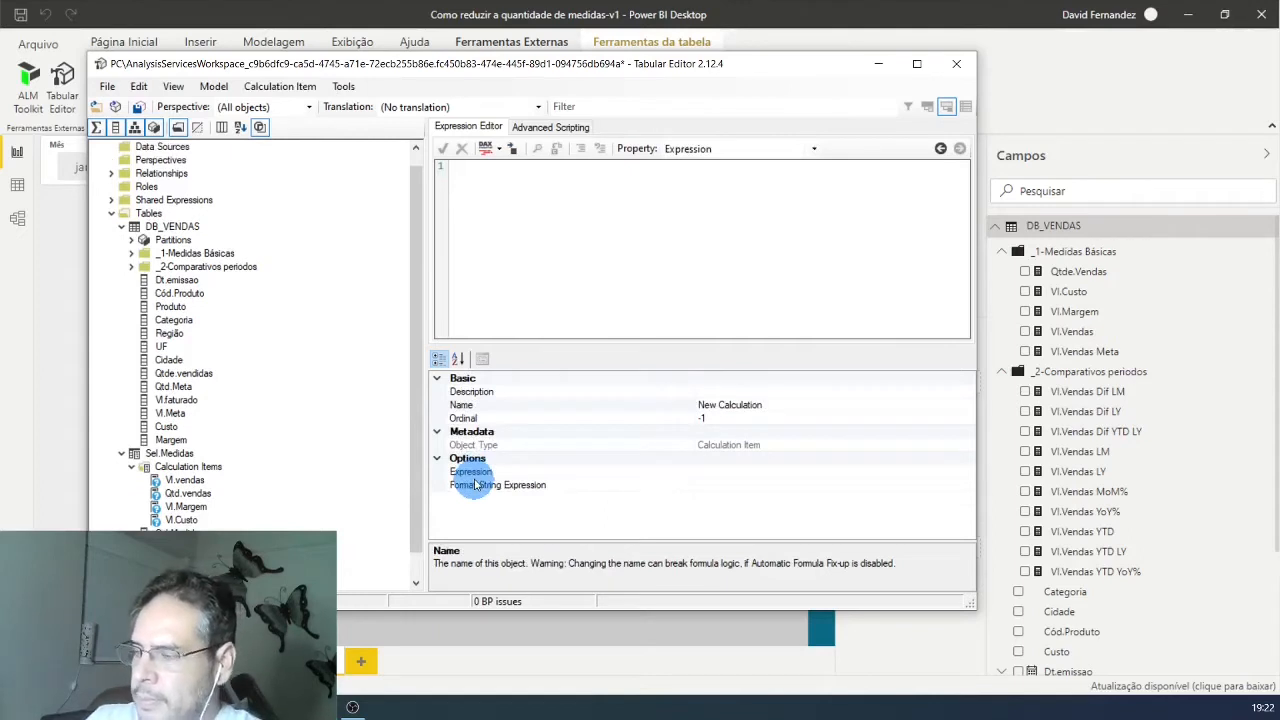
{"action": "type", "text": "Mês"}
{"action": "key", "text": "Return"}
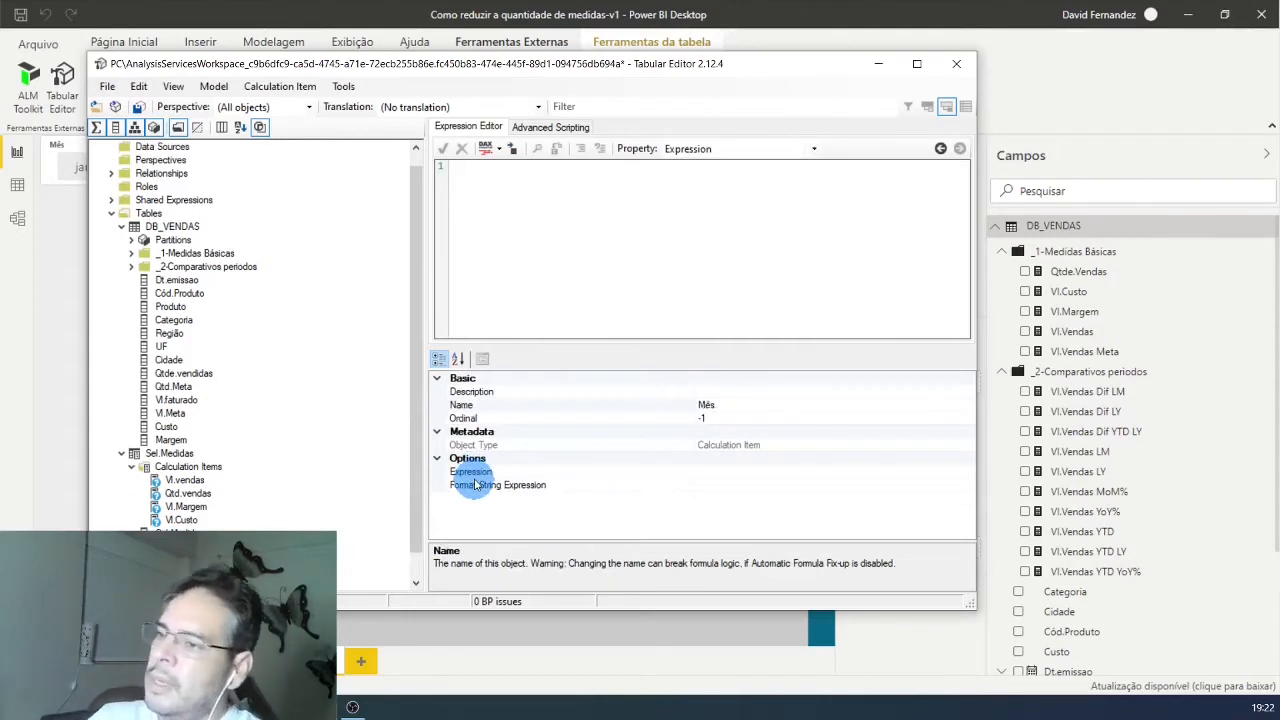
Step: Set the expression of the Mês calculation item to SELECTEDMEASURE()
{"action": "left_click", "coordinate": [528, 200]}
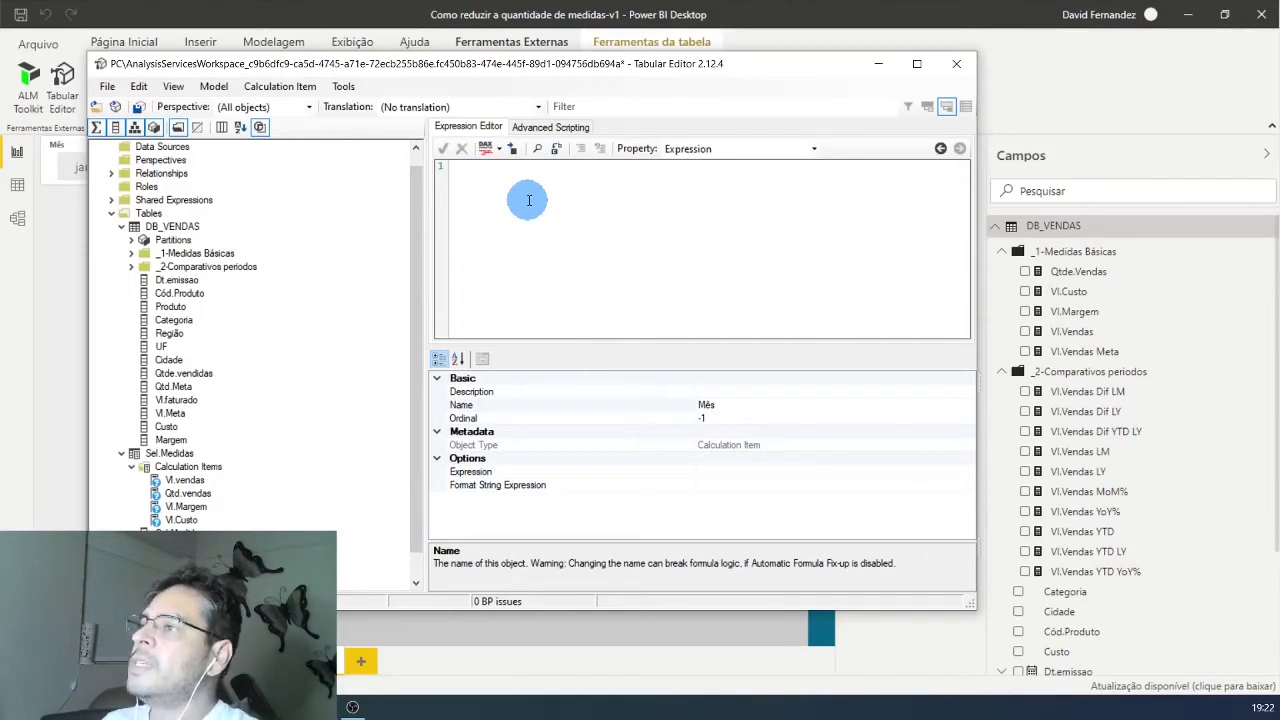
{"action": "type", "text": "i"}
{"action": "key", "text": "BackSpace"}
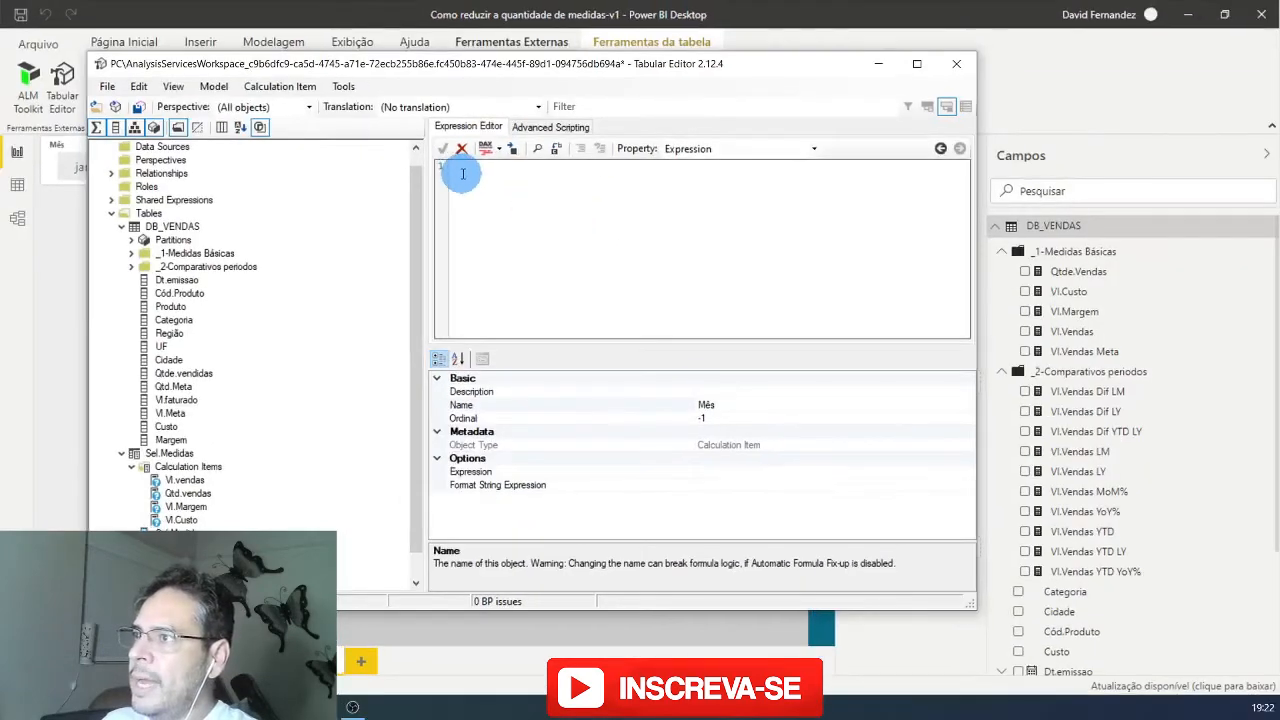
{"action": "type", "text": "SELE"}
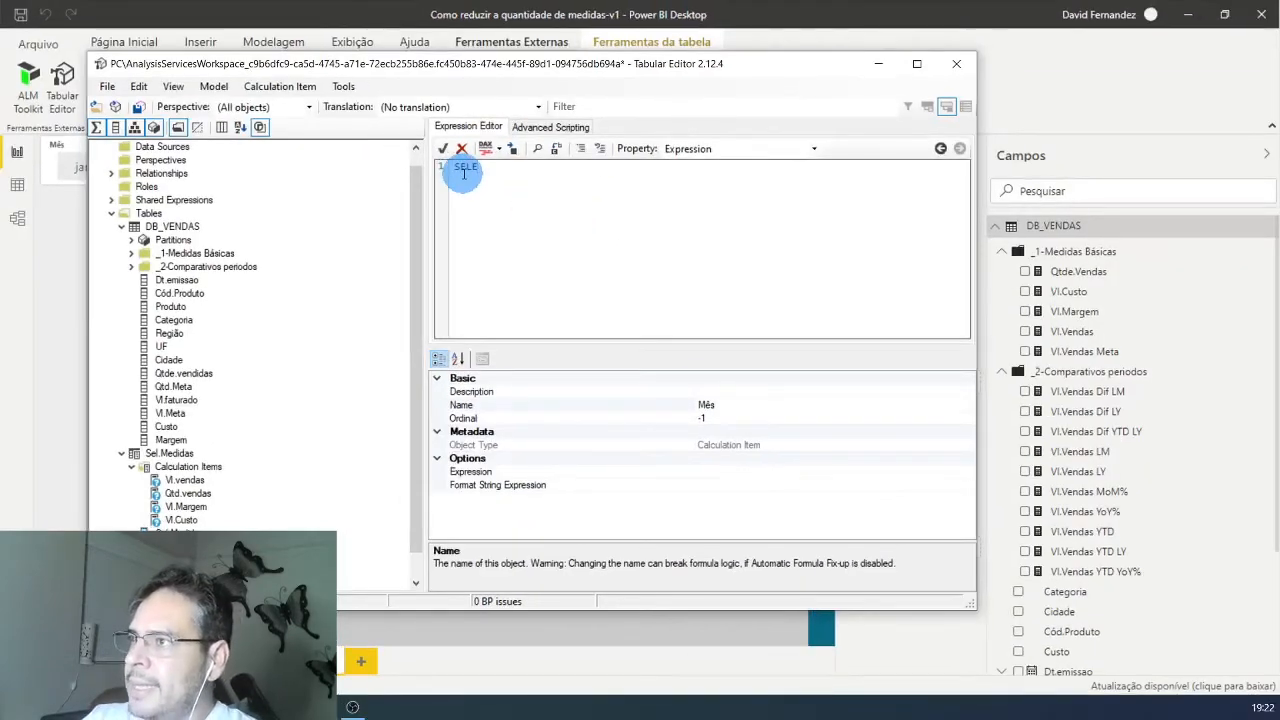
{"action": "type", "text": "CTEDMEA"}
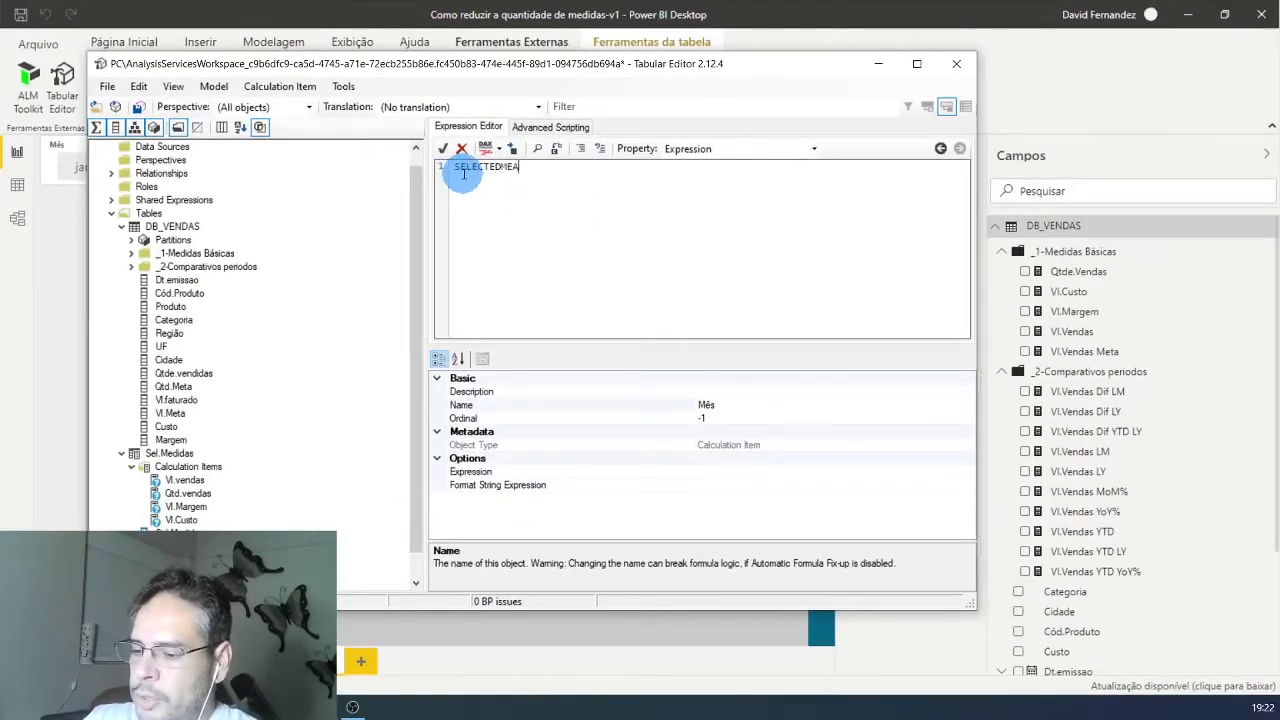
{"action": "type", "text": "SURE("}
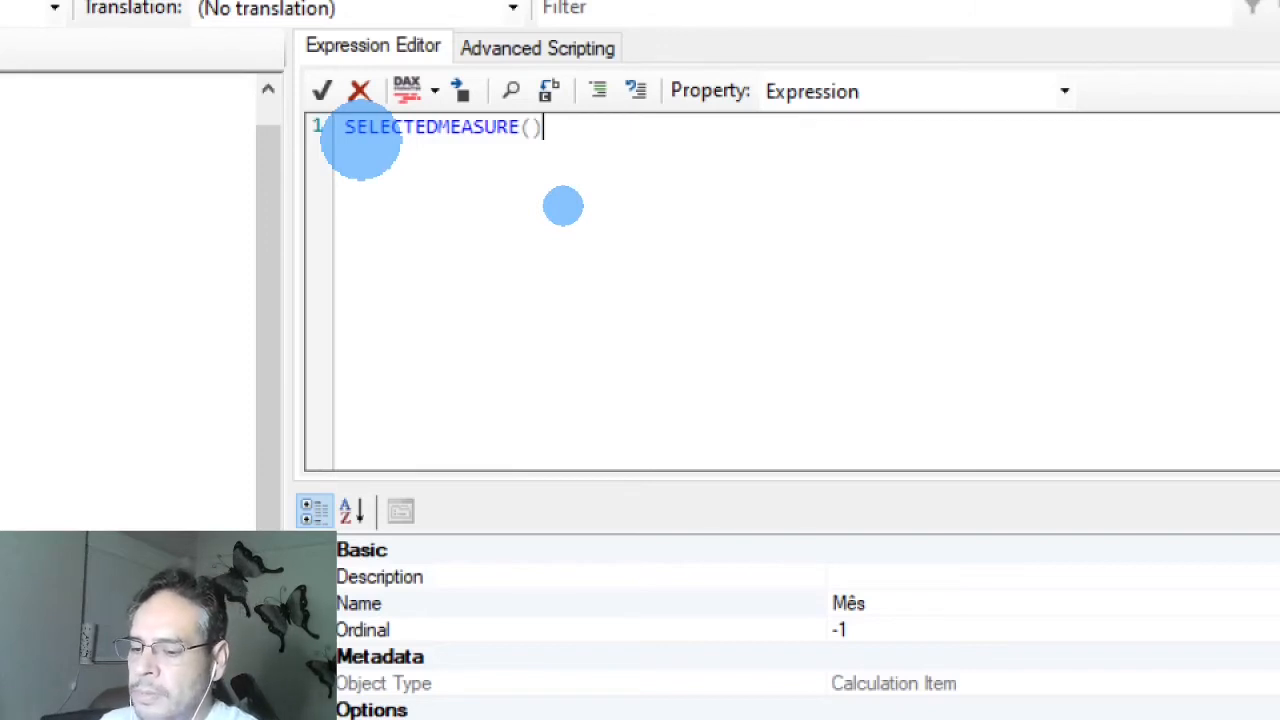
{"action": "left_click", "coordinate": [568, 177]}
{"action": "mouse_move", "coordinate": [567, 172]}
{"action": "left_mouse_down"}
{"action": "mouse_move", "coordinate": [534, 158]}
{"action": "mouse_move", "coordinate": [371, 160]}
{"action": "mouse_move", "coordinate": [443, 157]}
{"action": "left_mouse_up"}
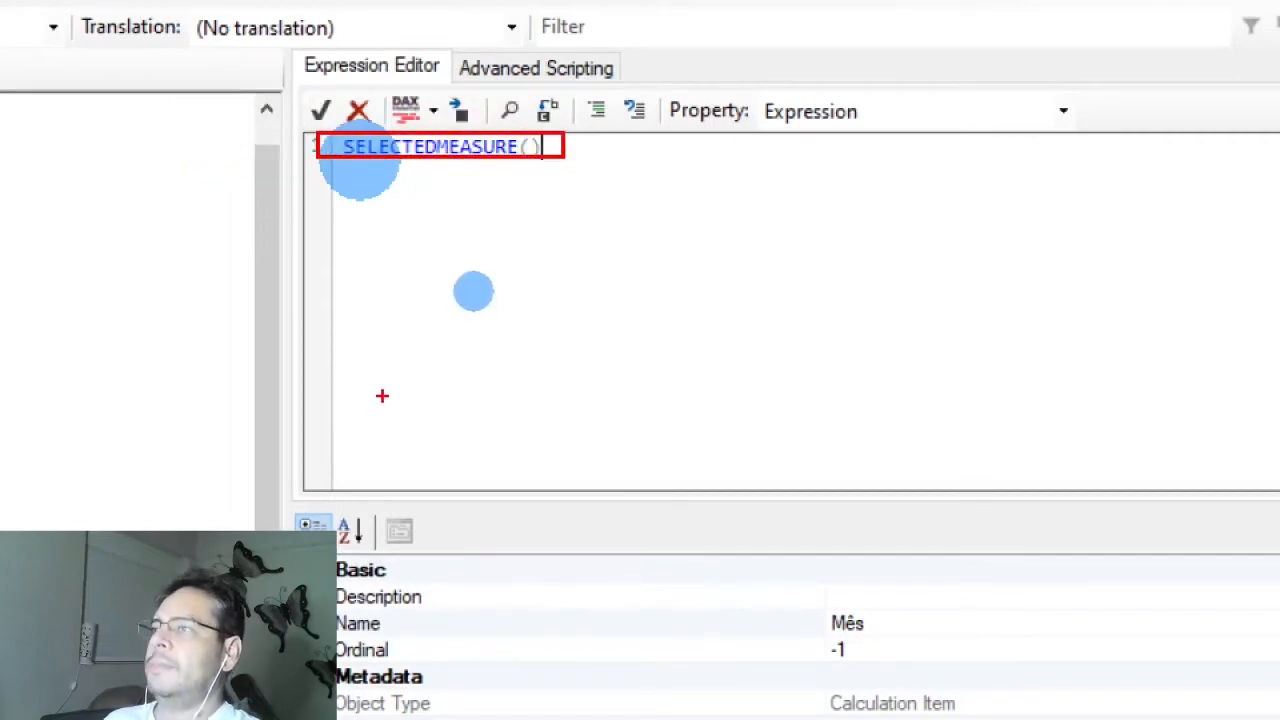
{"action": "key", "text": "Escape"}
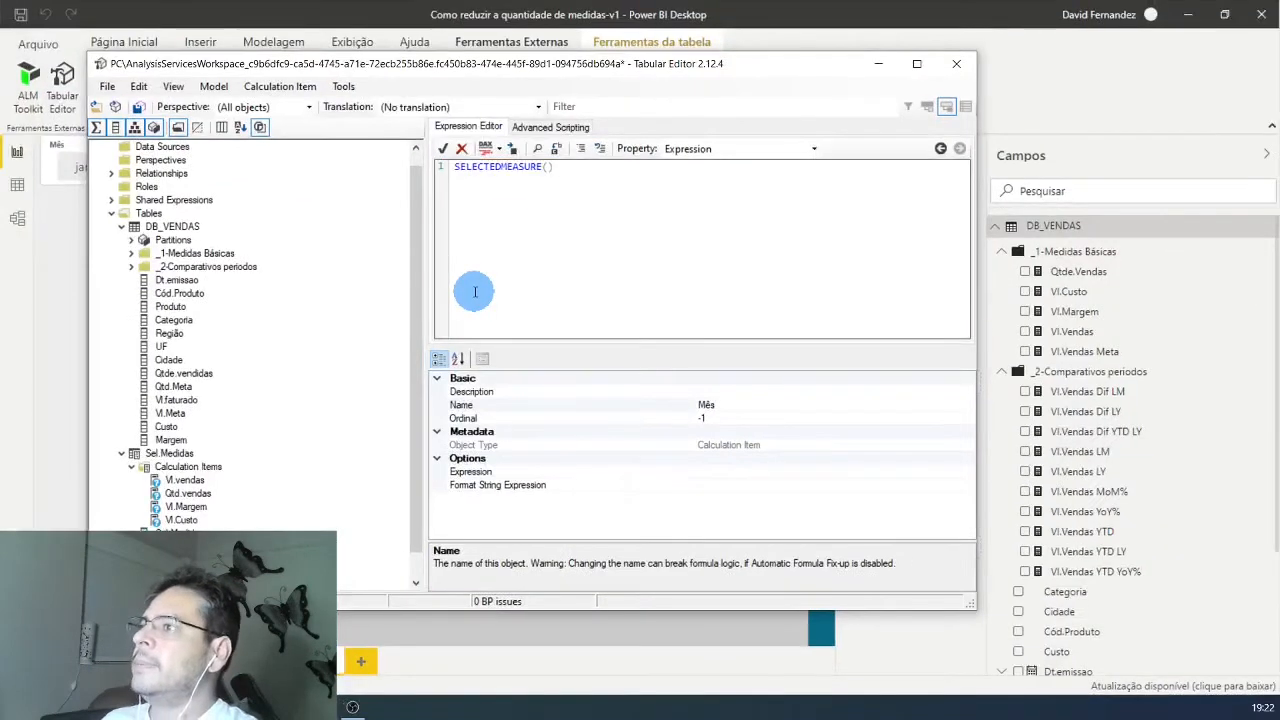
Step: Add a second calculation item named Acum.Ano to the Sel.Acumulado calculation group
{"action": "right_click", "coordinate": [205, 560]}
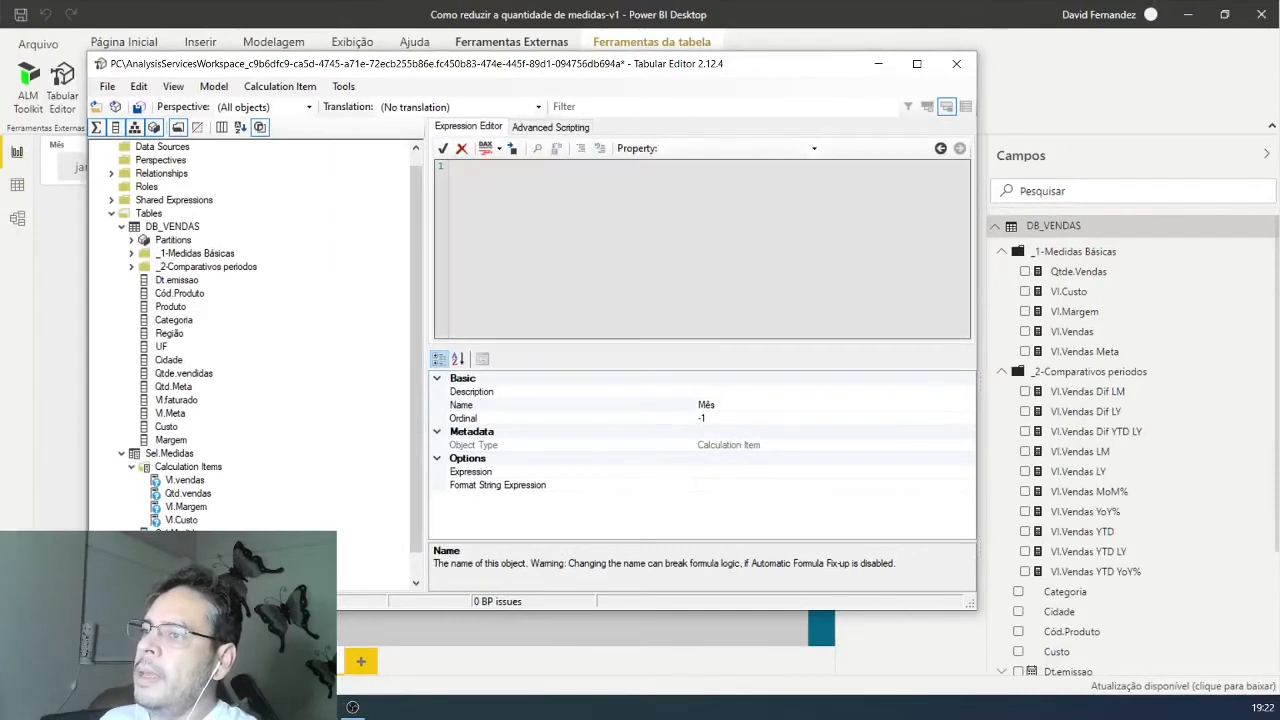
{"action": "left_click", "coordinate": [255, 570]}
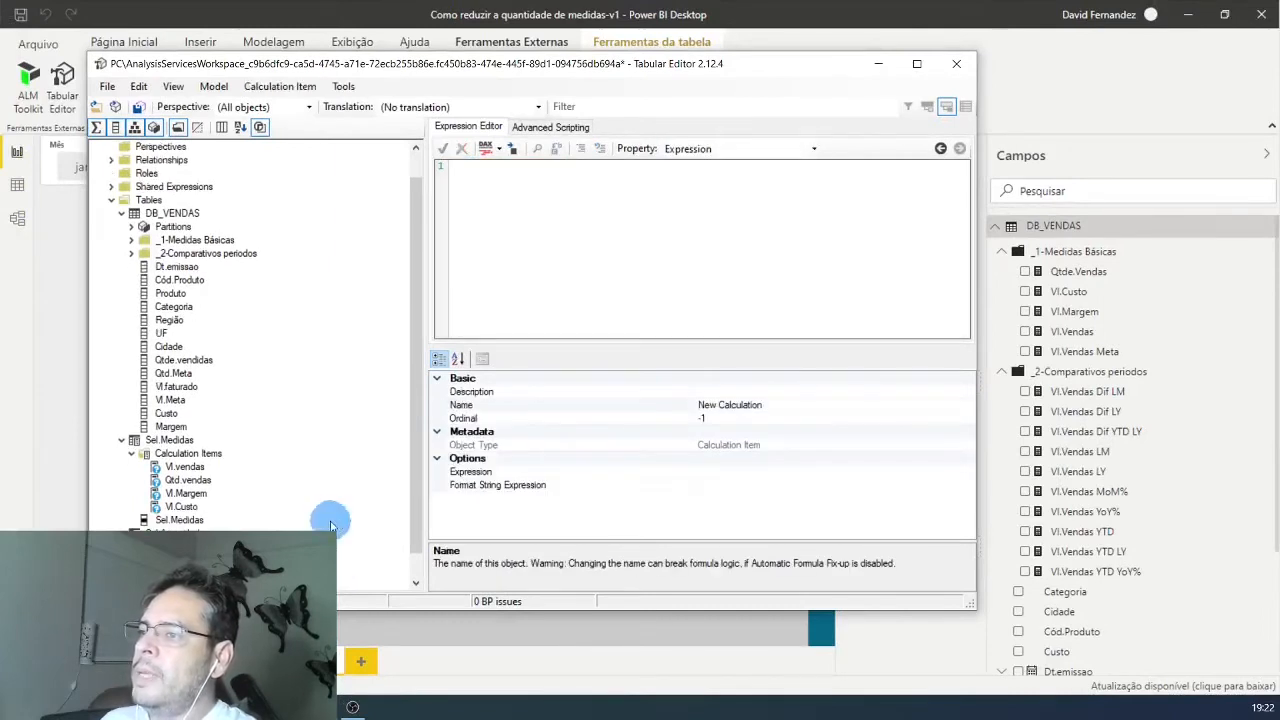
{"action": "left_click", "coordinate": [432, 455]}
{"action": "left_click", "coordinate": [502, 203]}
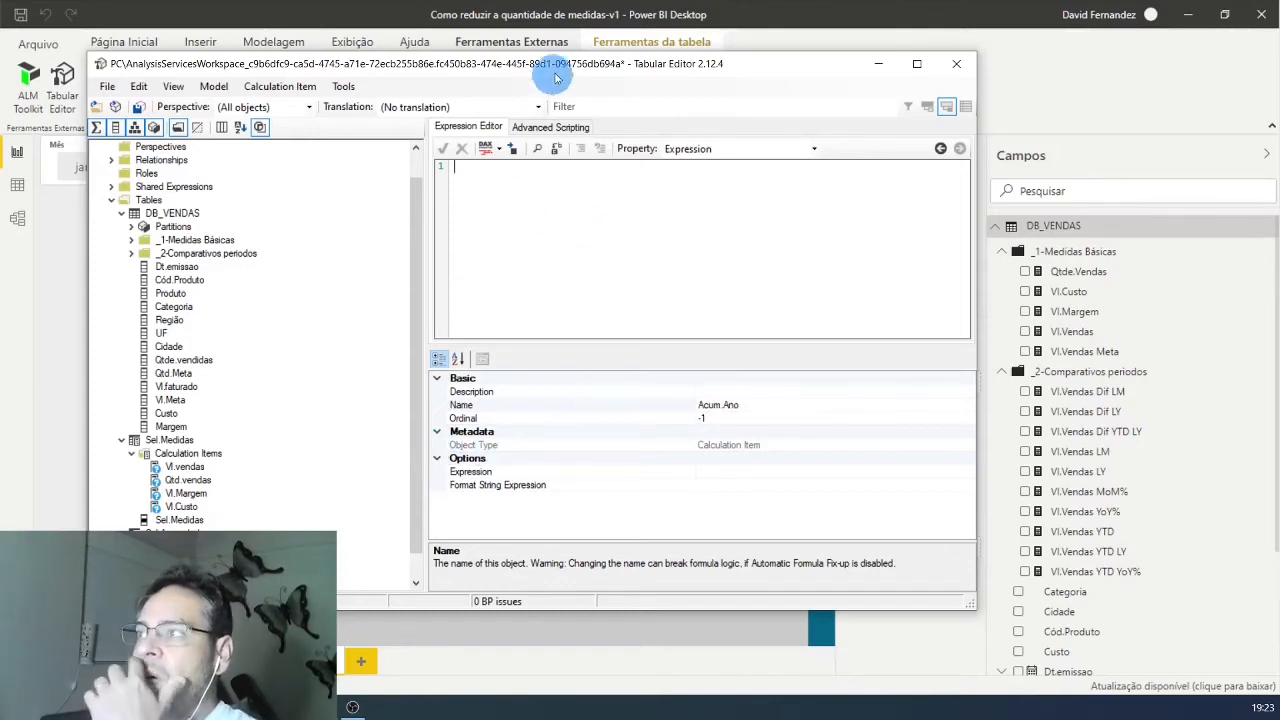
Step: Copy the DAX formula of the Vl.Vendas YTD measure from Power BI Desktop into the Acum.Ano expression in Tabular Editor
{"action": "left_click_drag", "start_coordinate": [557, 78], "coordinate": [494, 84]}
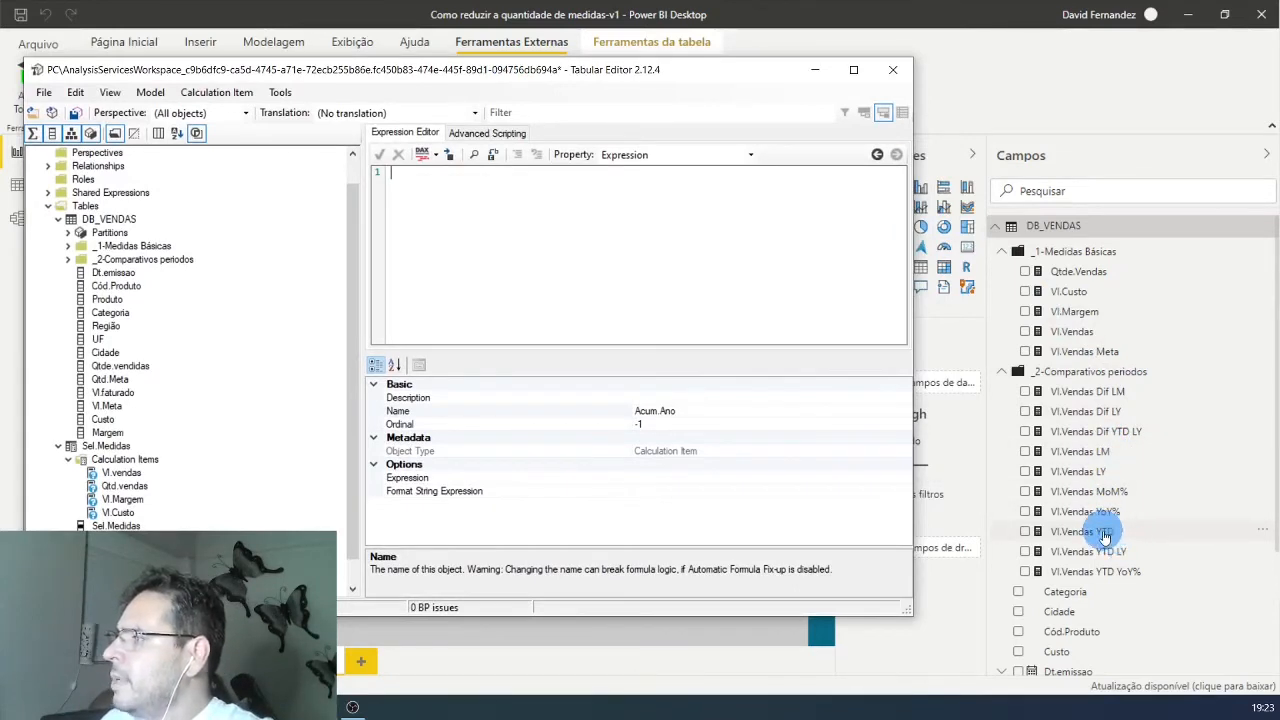
{"action": "left_click", "coordinate": [1103, 535]}
{"action": "left_click", "coordinate": [1103, 535]}
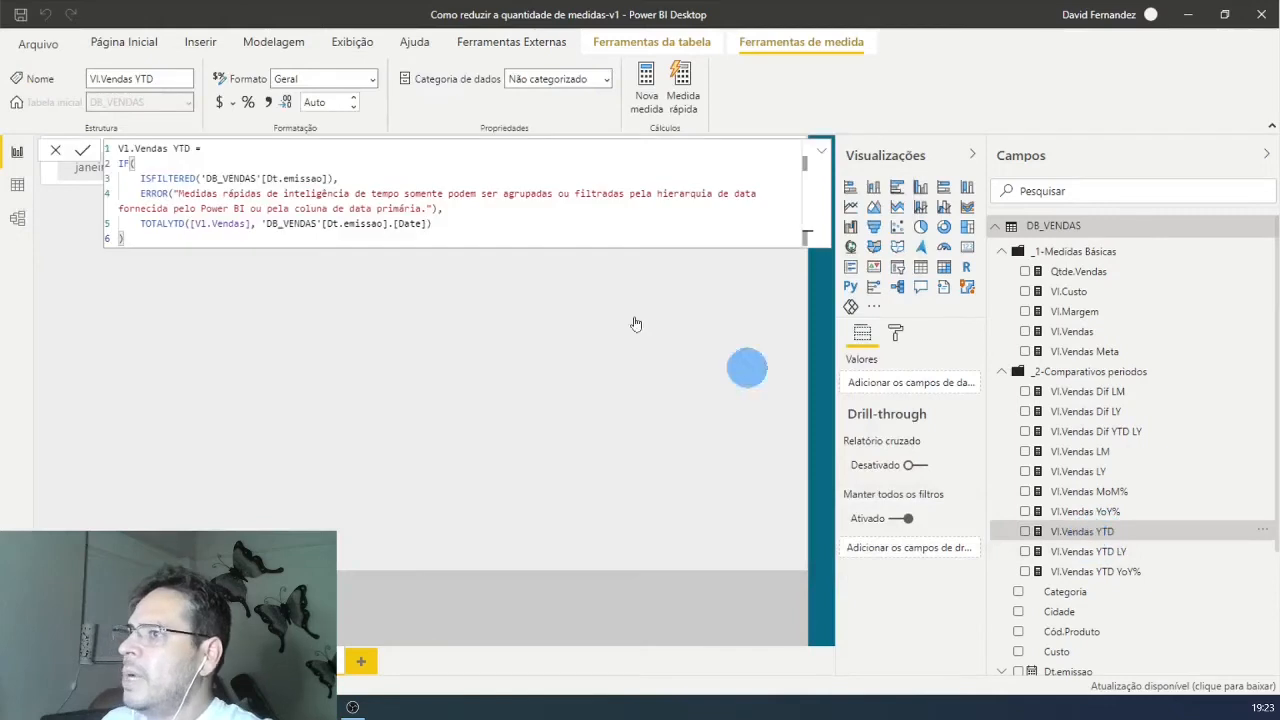
{"action": "left_click_drag", "start_coordinate": [127, 243], "coordinate": [94, 163]}
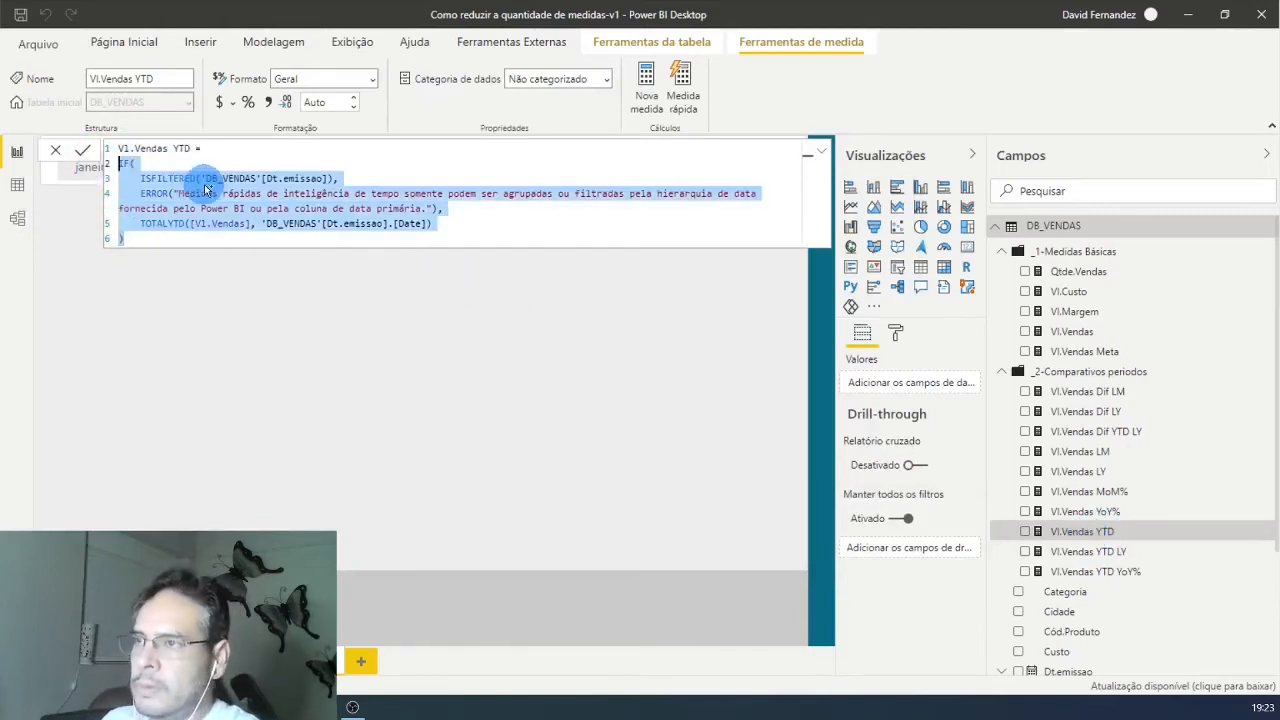
{"action": "key", "text": "alt+Tab"}
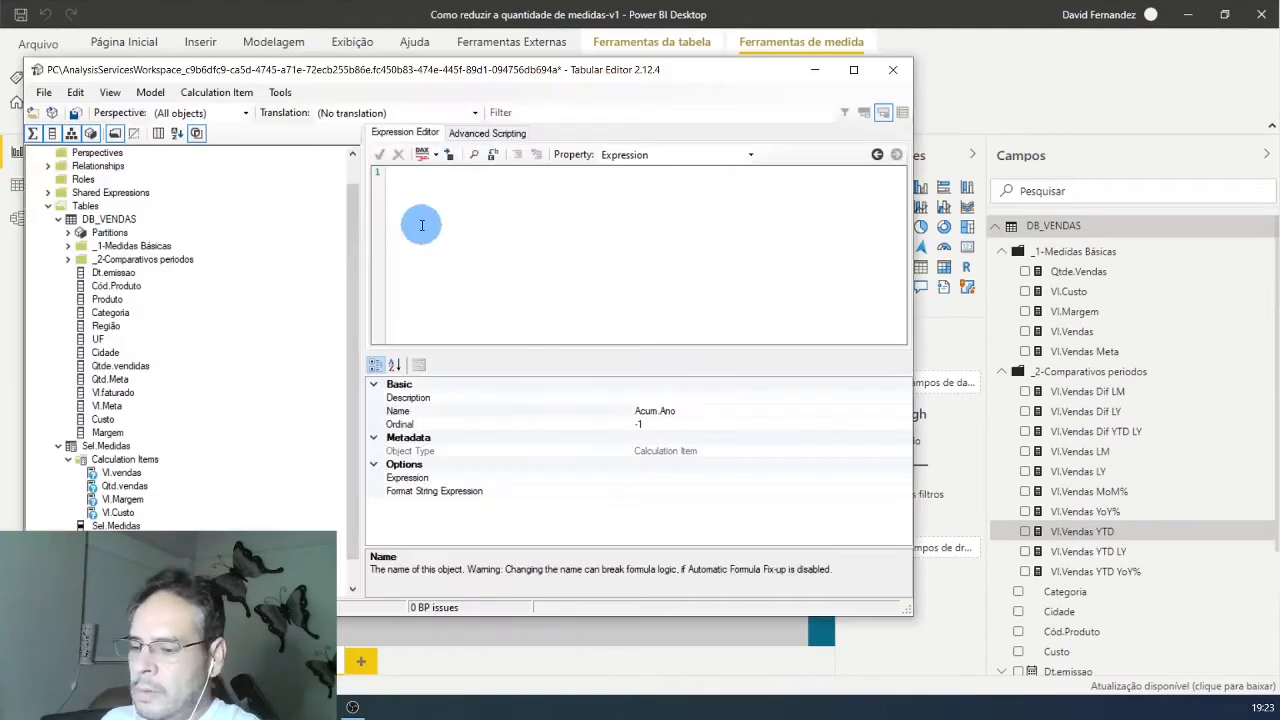
{"action": "key", "text": "ctrl+v"}
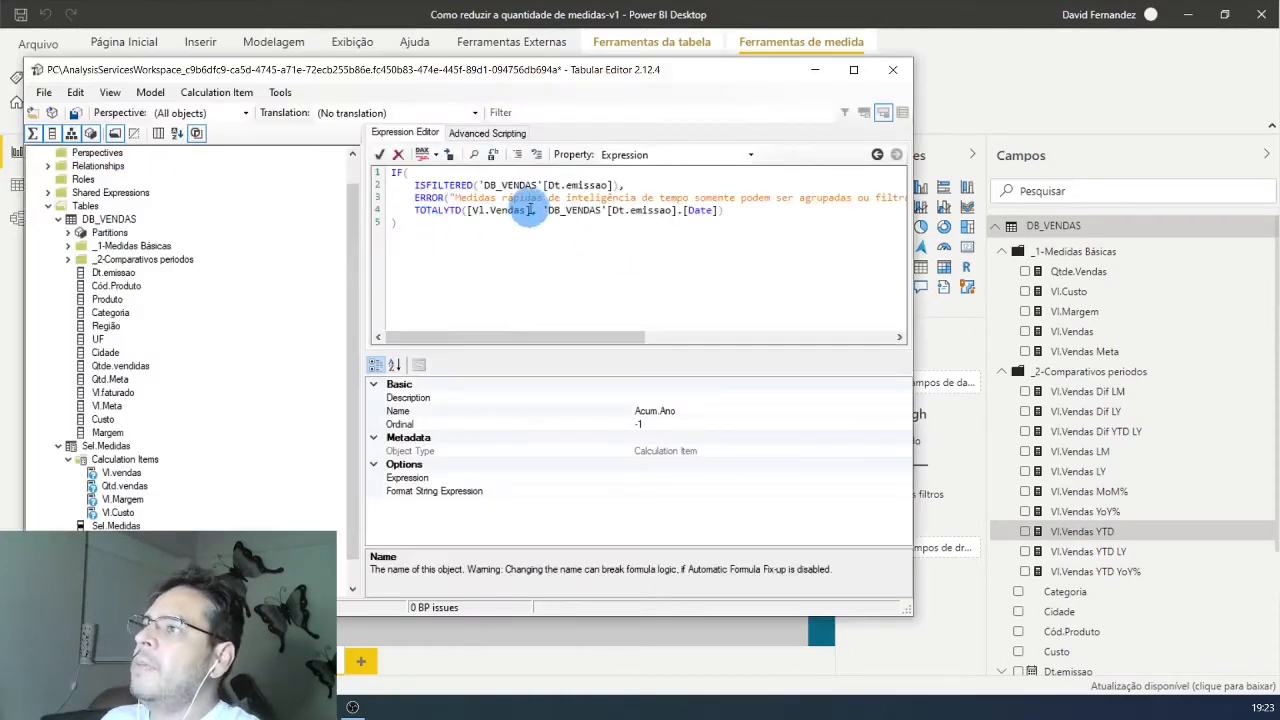
Step: Replace [Vl.Vendas] with SELECTEDMEASURE() inside TOTALYTD in the Acum.Ano expression and format the DAX
{"action": "left_click_drag", "start_coordinate": [531, 208], "coordinate": [466, 210]}
{"action": "key", "text": "BackSpace"}
{"action": "type", "text": "SELE"}
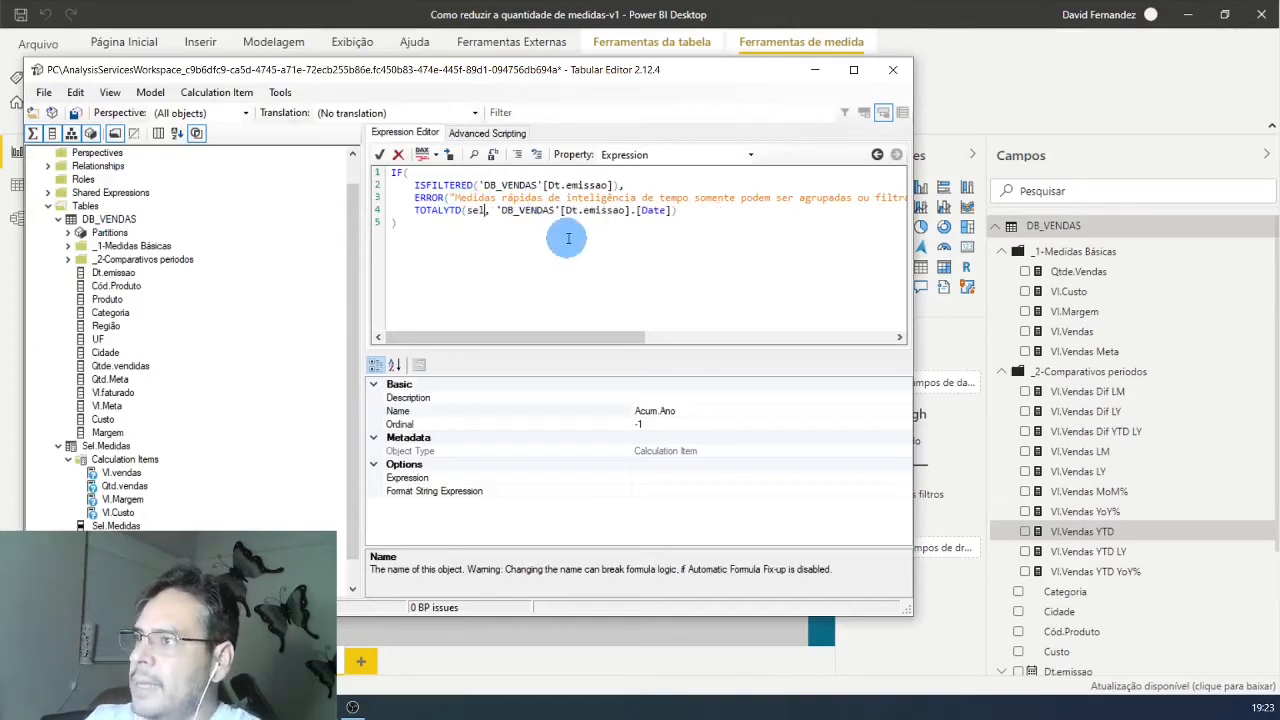
{"action": "type", "text": "CTEDMEASU"}
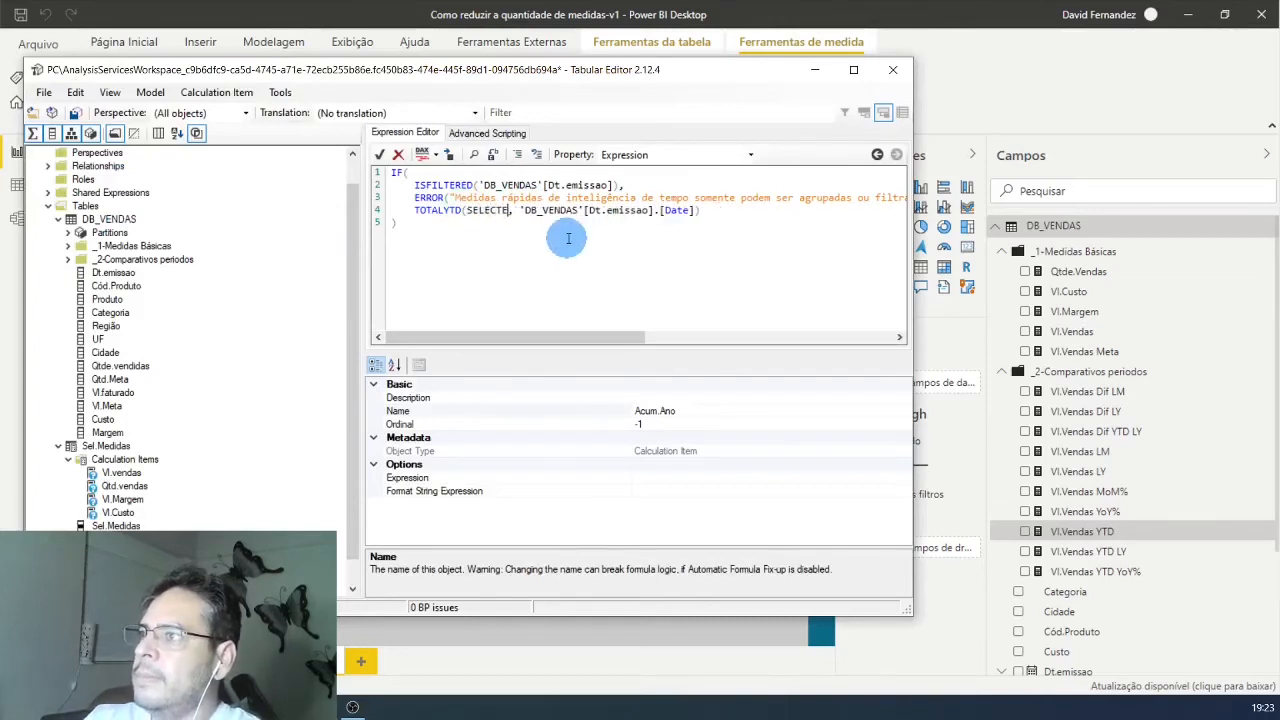
{"action": "type", "text": "RE ()"}
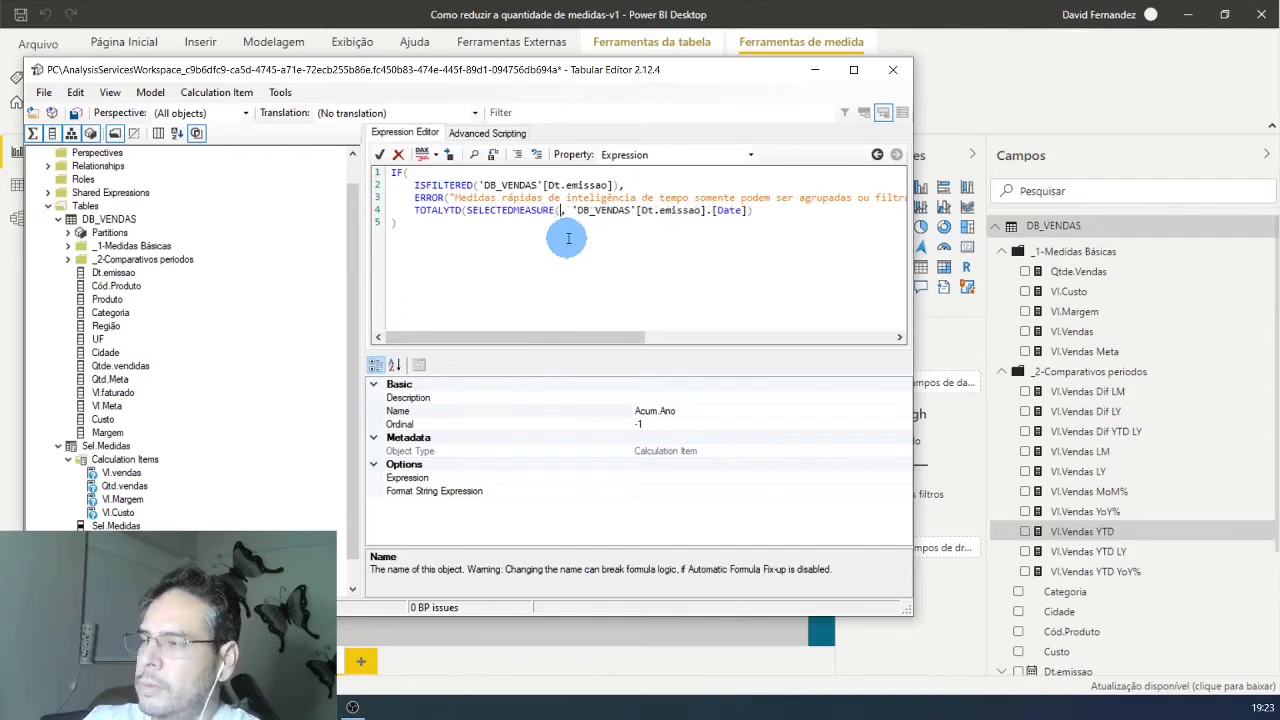
{"action": "key", "text": "F6"}
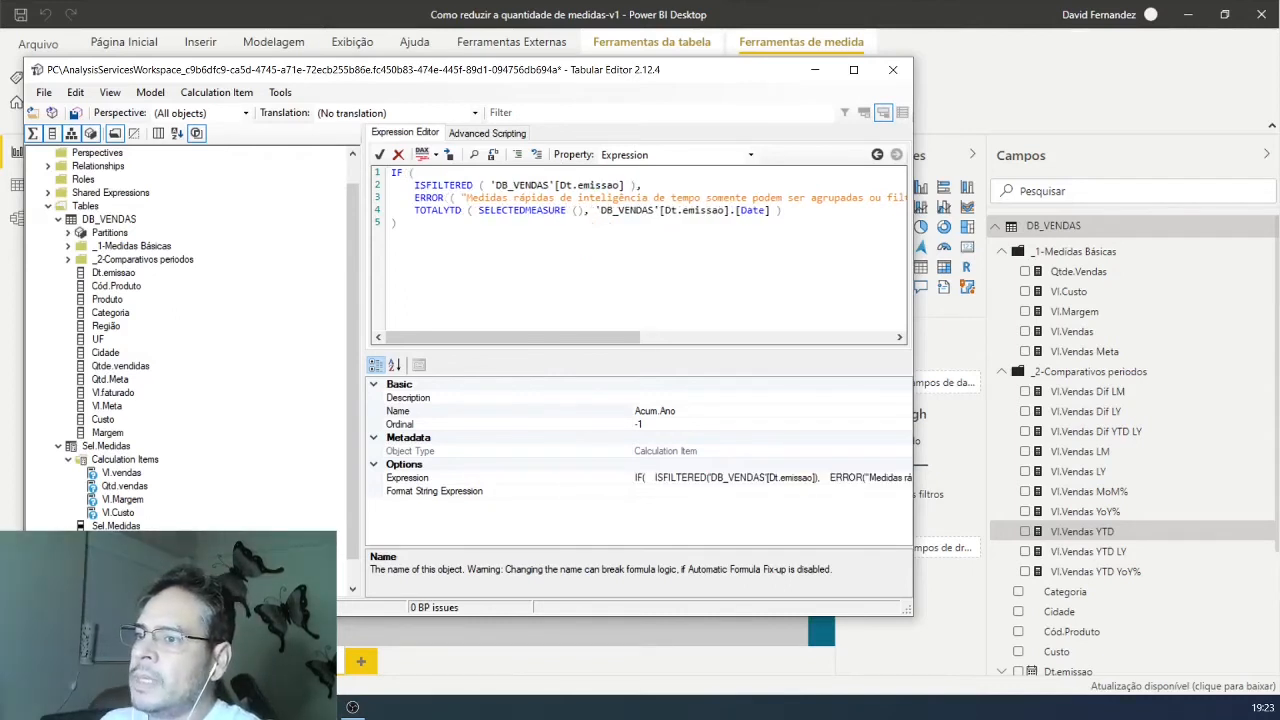
Step: Rename the Name column of the Sel.Acumulado calculation group as Sel.Acumulado
{"action": "left_click", "coordinate": [108, 579]}
{"action": "scroll", "coordinate": [120, 570], "scroll_direction": "down", "scroll_amount": 1}
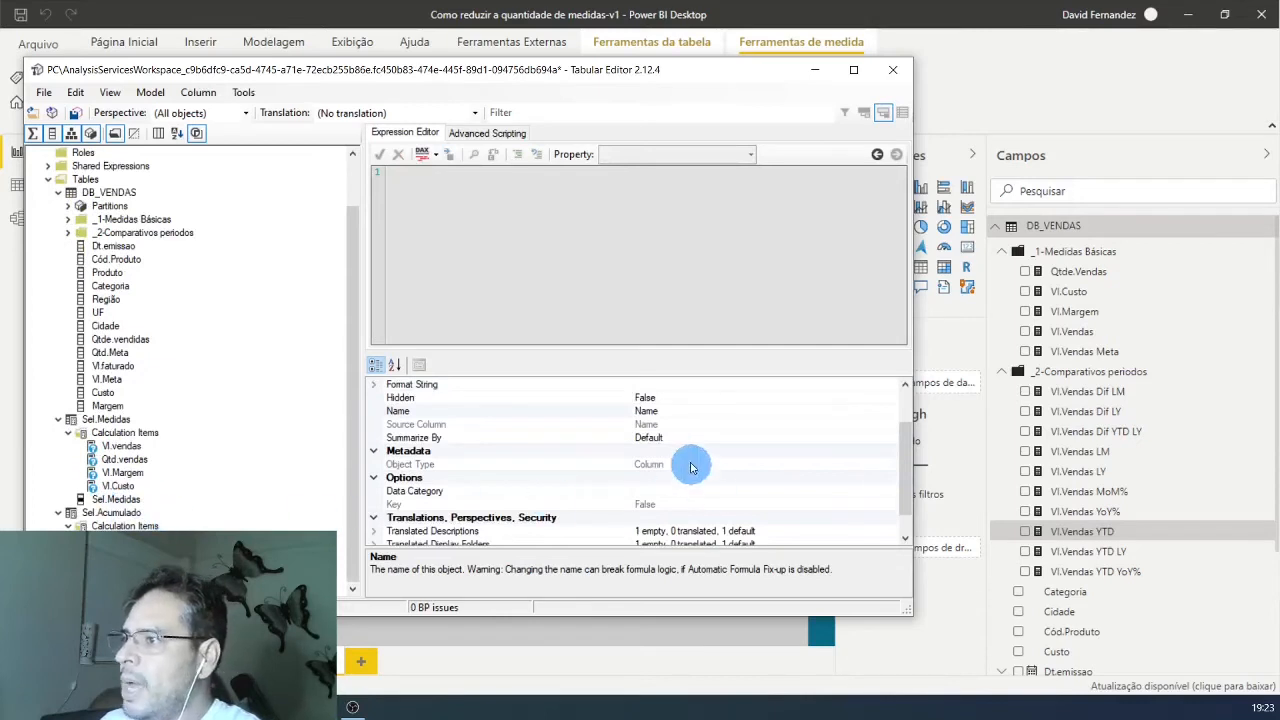
{"action": "left_click", "coordinate": [668, 414]}
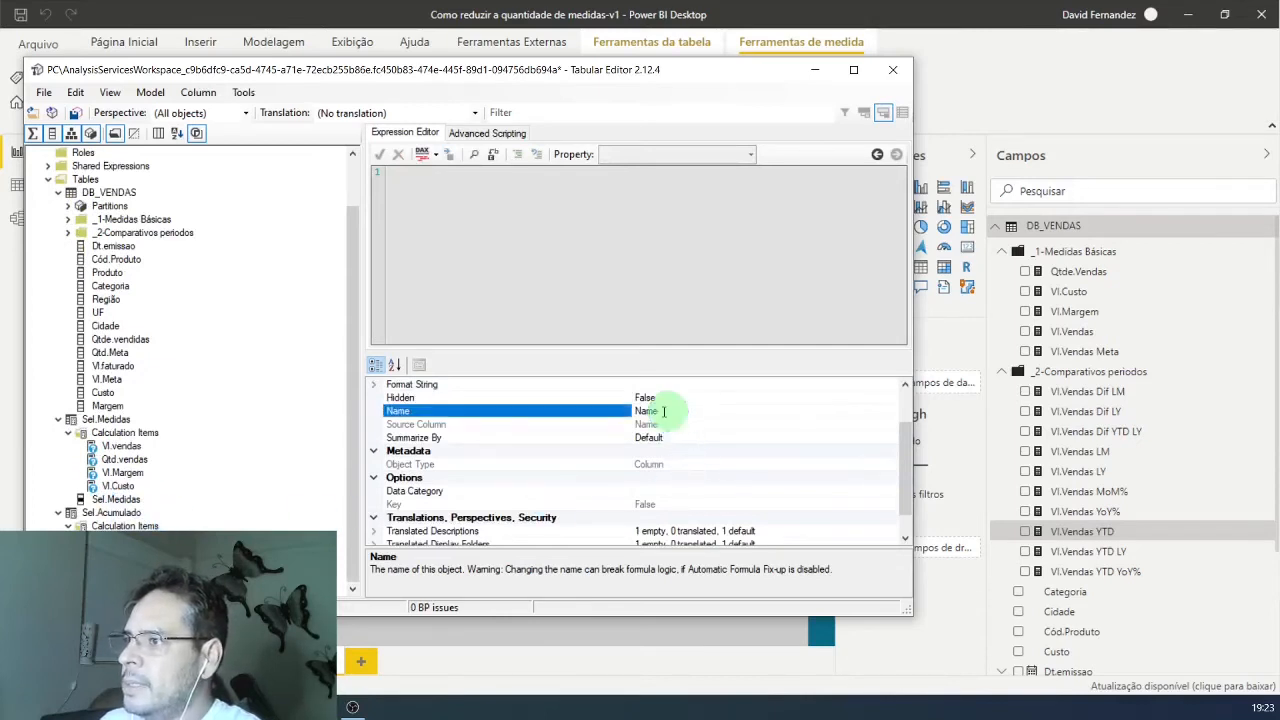
{"action": "type", "text": "s"}
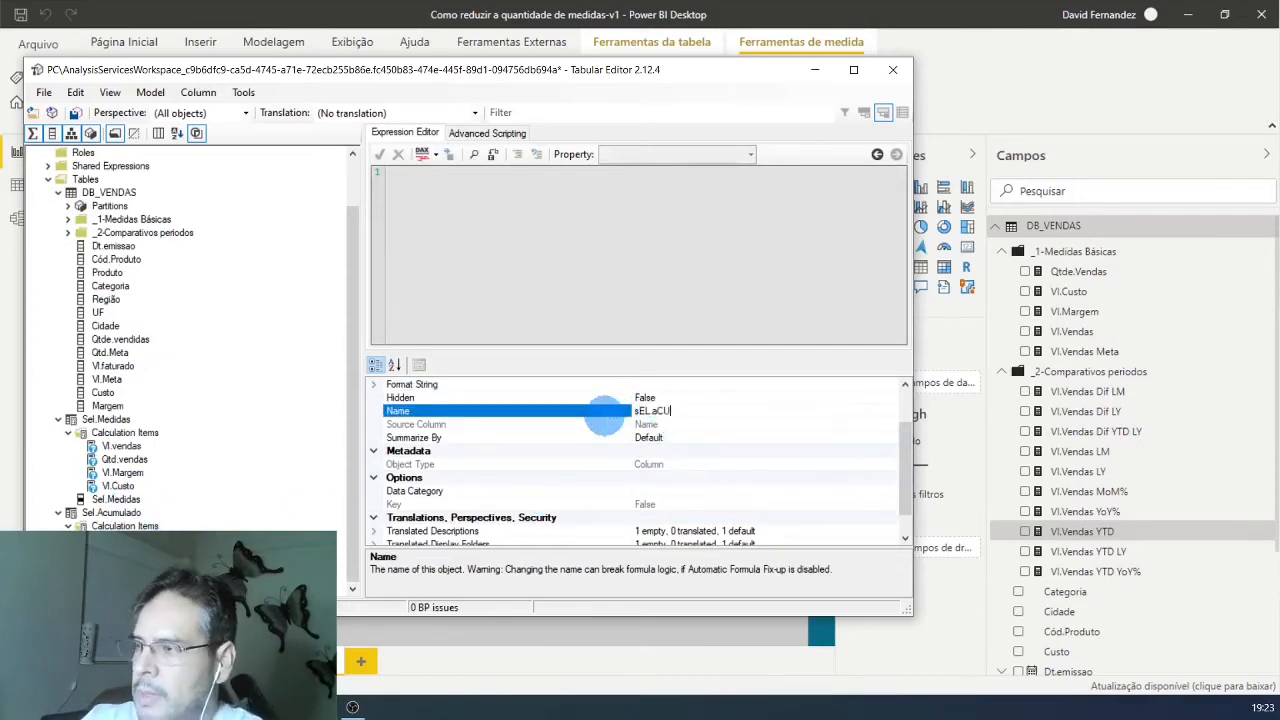
{"action": "type", "text": "EL.aCU"}
{"action": "key", "text": "ctrl+a"}
{"action": "key", "text": "BackSpace"}
{"action": "type", "text": "S"}
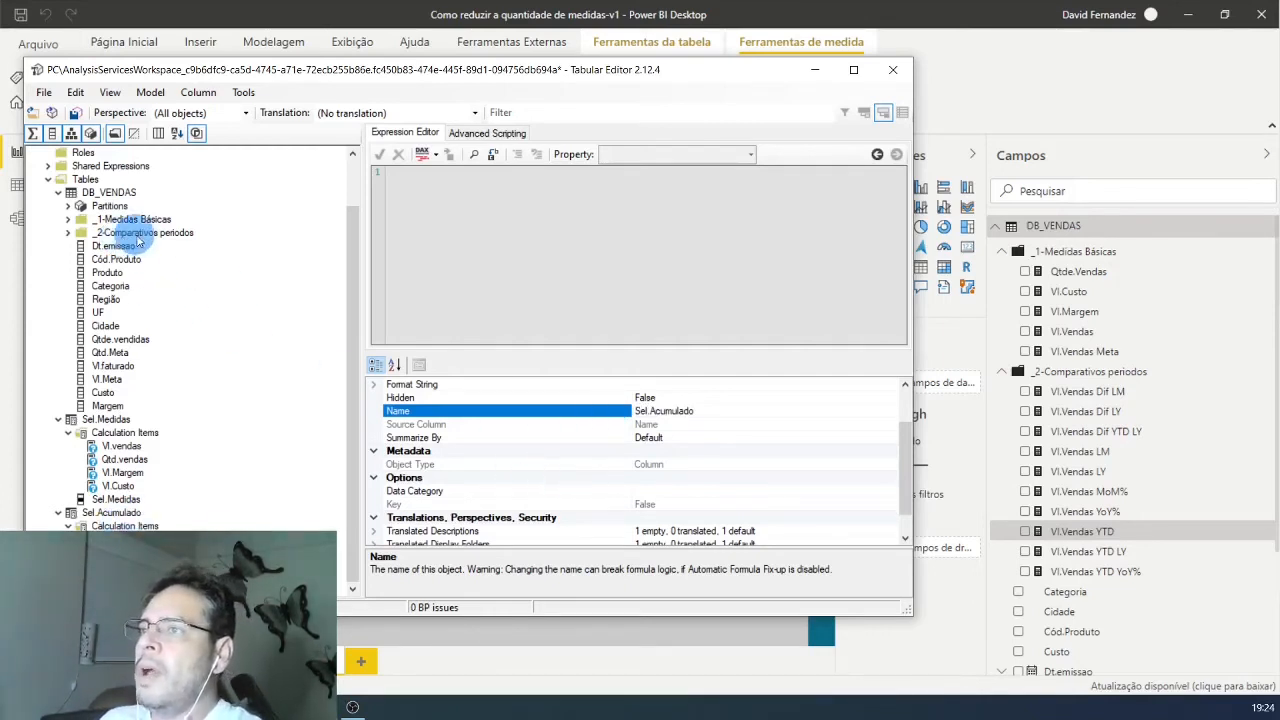
Step: Create a third calculation group under the model's tables and name it Sel.Tx.Crescimento
{"action": "left_click", "coordinate": [90, 180]}
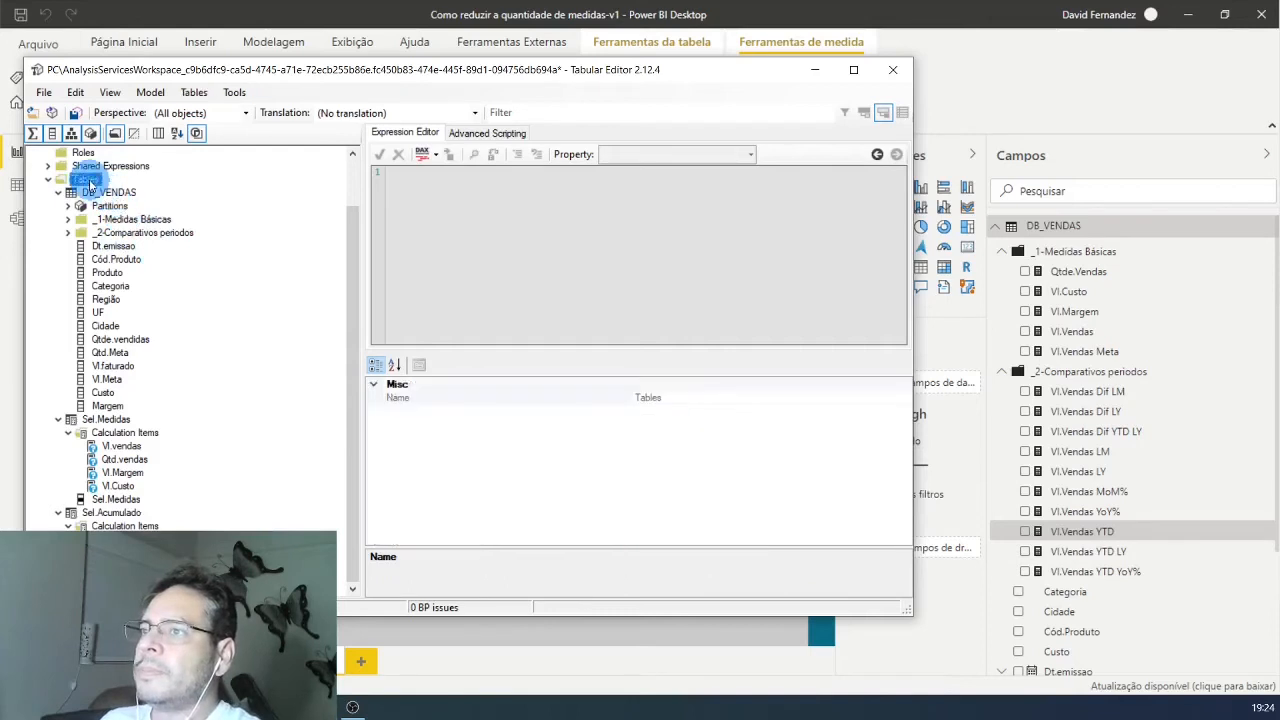
{"action": "right_click", "coordinate": [110, 182]}
{"action": "mouse_move", "coordinate": [160, 190]}
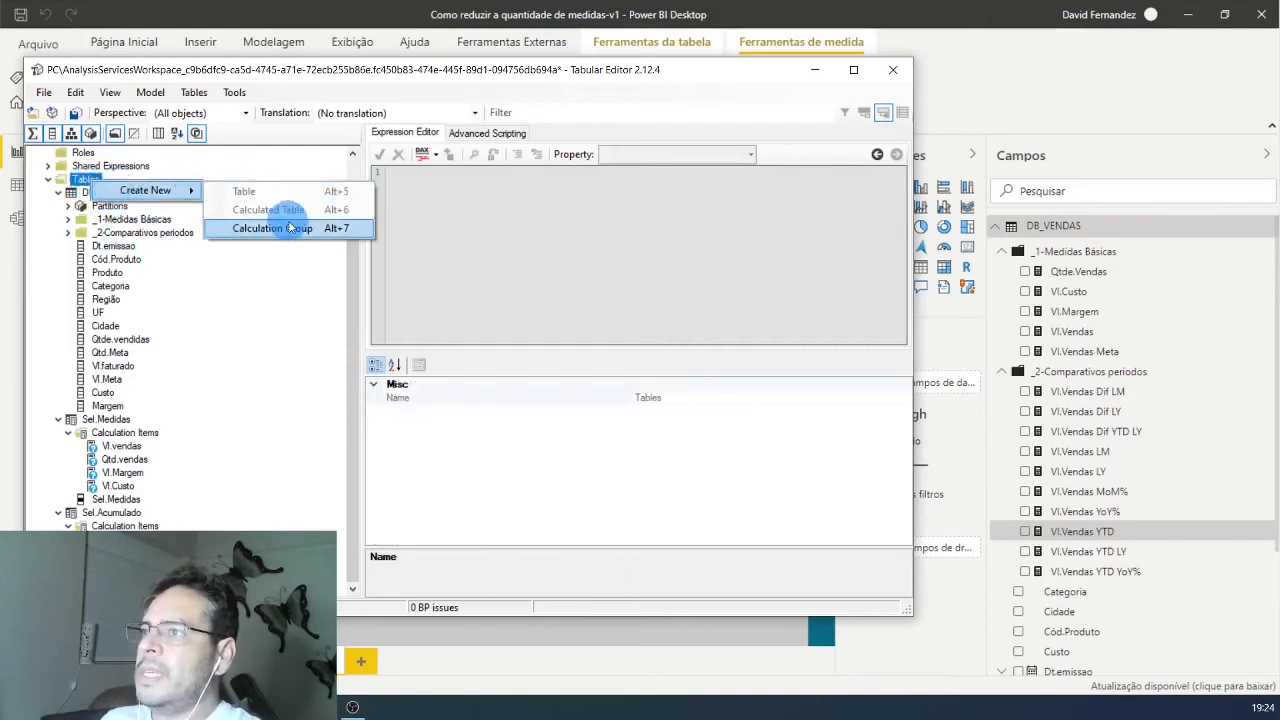
{"action": "left_click", "coordinate": [285, 229]}
{"action": "scroll", "coordinate": [243, 386], "scroll_direction": "down", "scroll_amount": 1}
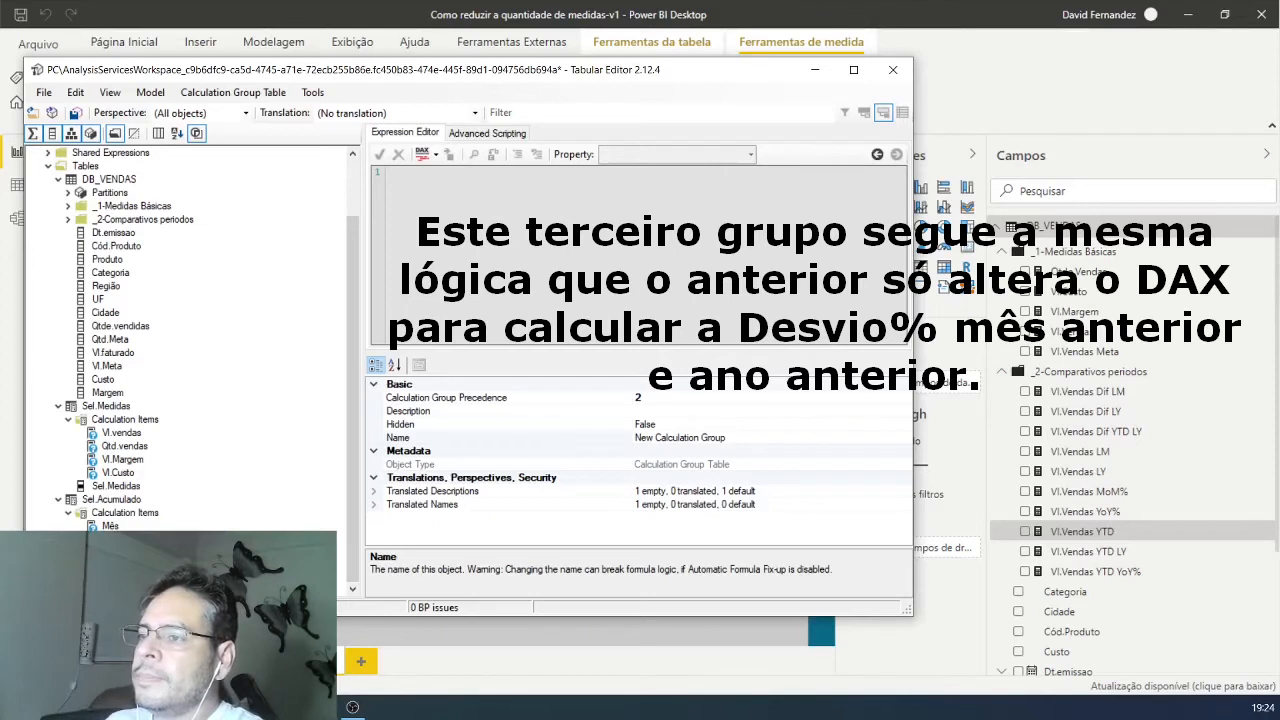
{"action": "left_click", "coordinate": [713, 440]}
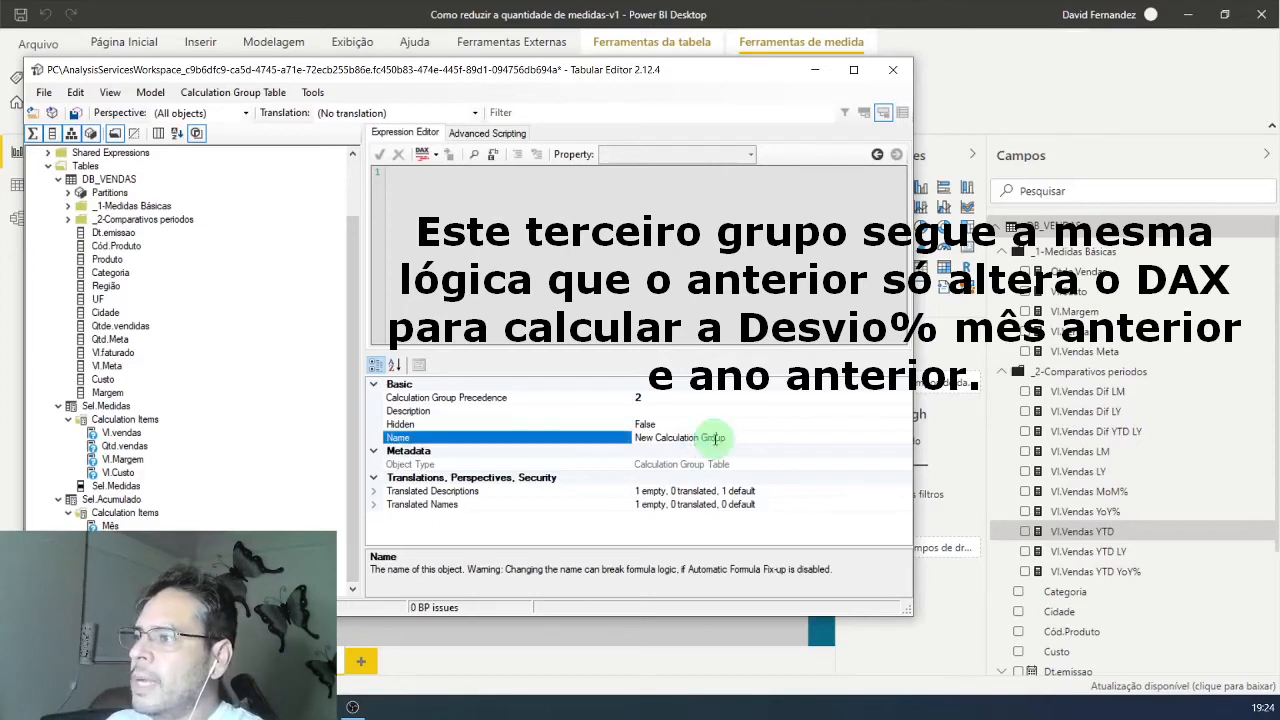
{"action": "left_click_drag", "start_coordinate": [732, 437], "coordinate": [649, 438]}
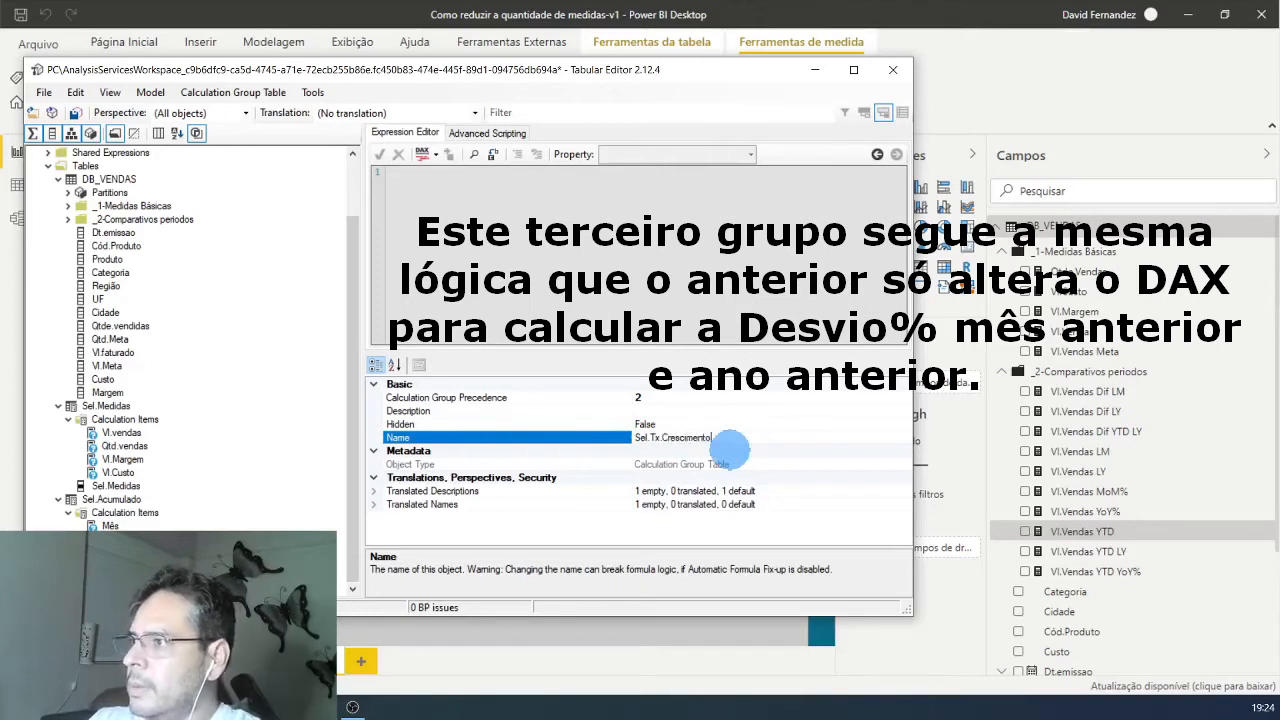
Step: Add the Ano.ant% calculation item to Sel.Tx.Crescimento, adapting the Vl.Vendas MoM% formula with DATEADD by -1 YEAR and SELECTEDMEASURE() in DIVIDE
{"action": "left_click", "coordinate": [58, 566]}
{"action": "right_click", "coordinate": [124, 579]}
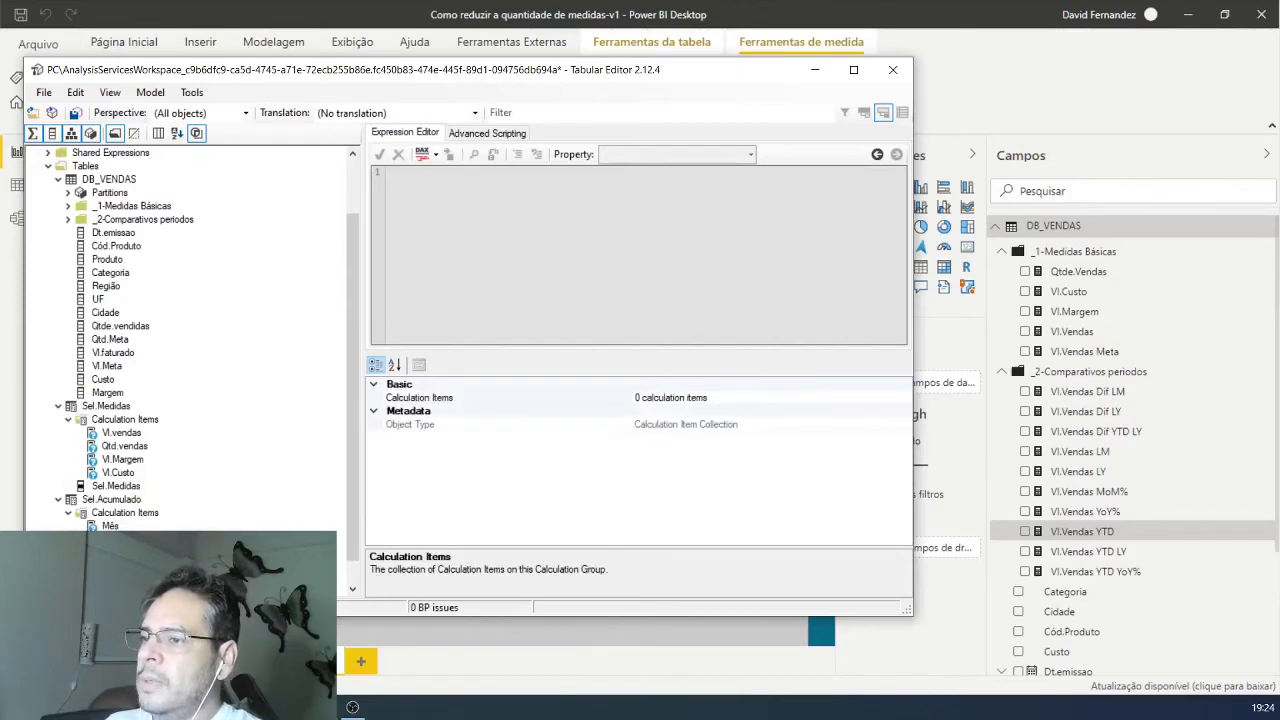
{"action": "left_click", "coordinate": [185, 589]}
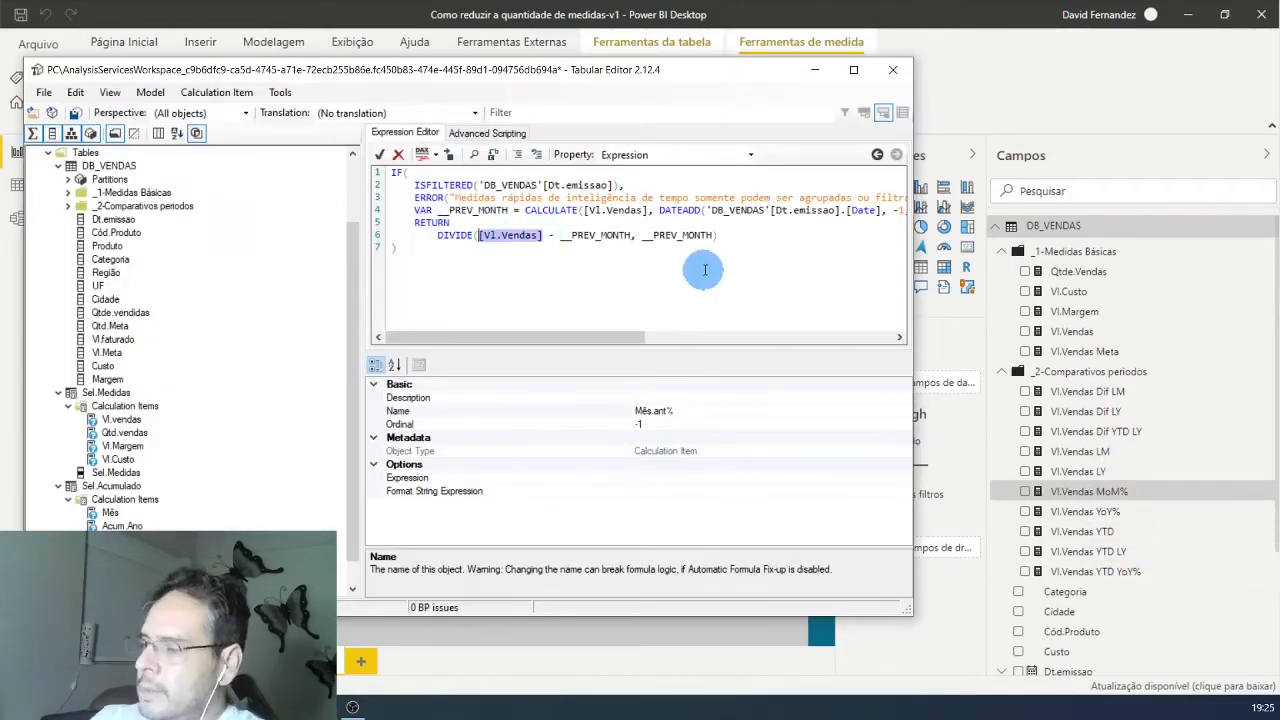
{"action": "type", "text": "SELECTEDMEASURE()"}
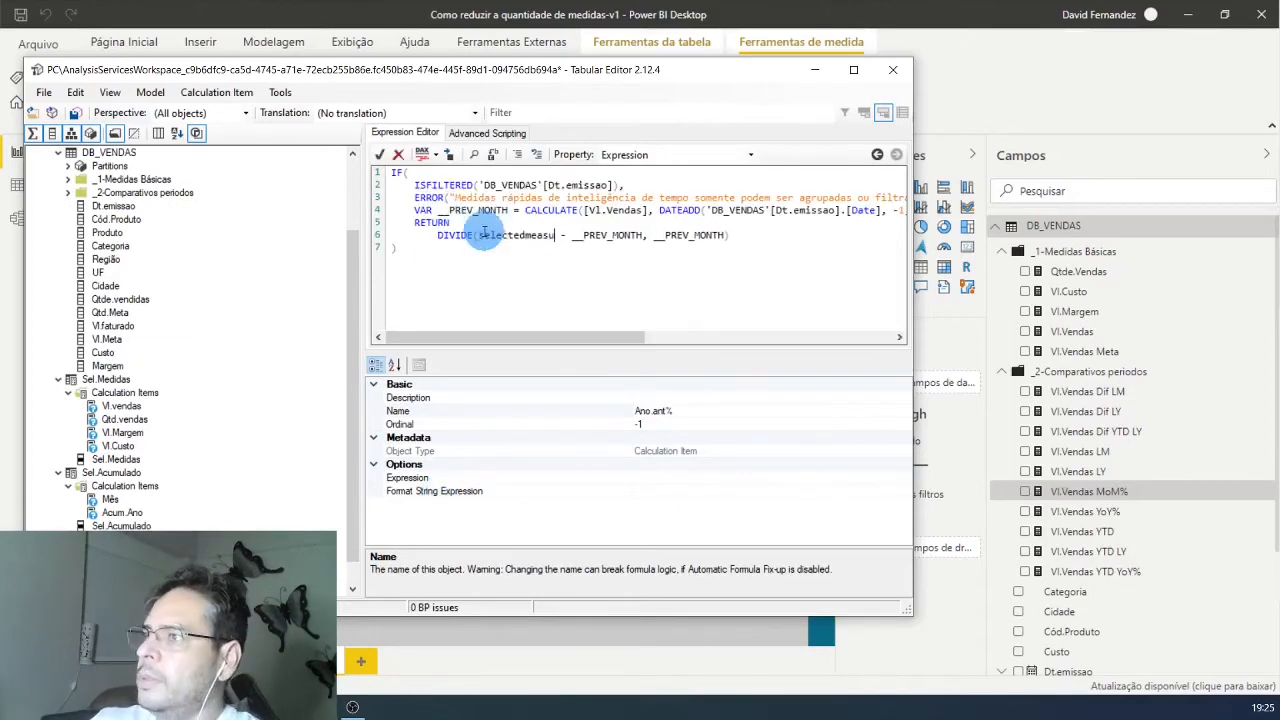
{"action": "left_click", "coordinate": [379, 154]}
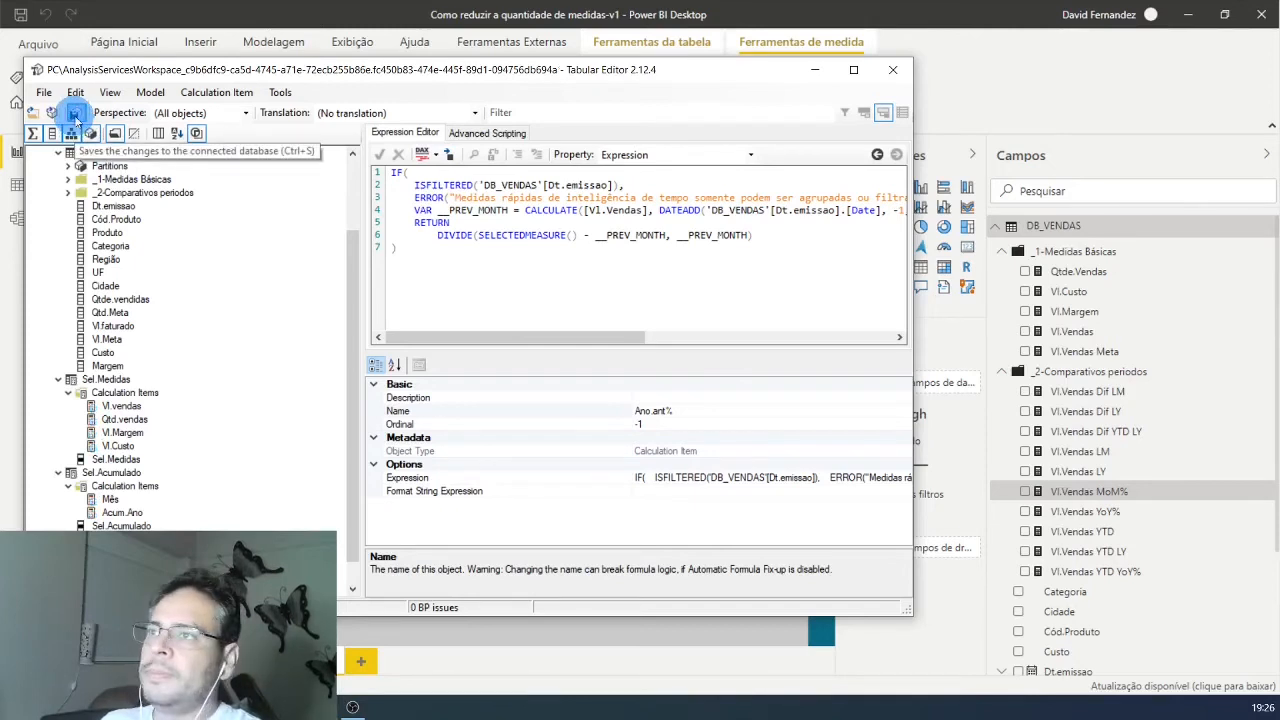
Step: Save the model changes to the connected Power BI database
{"action": "left_click", "coordinate": [47, 96]}
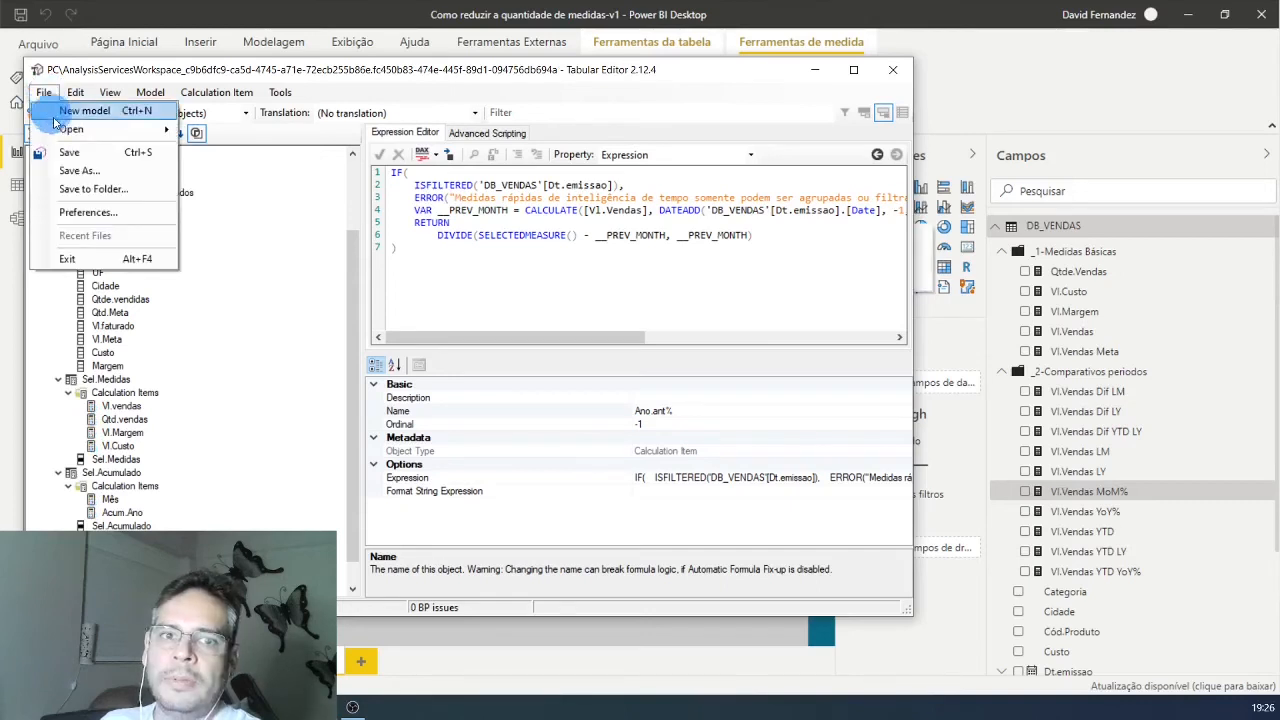
{"action": "left_click", "coordinate": [63, 153]}
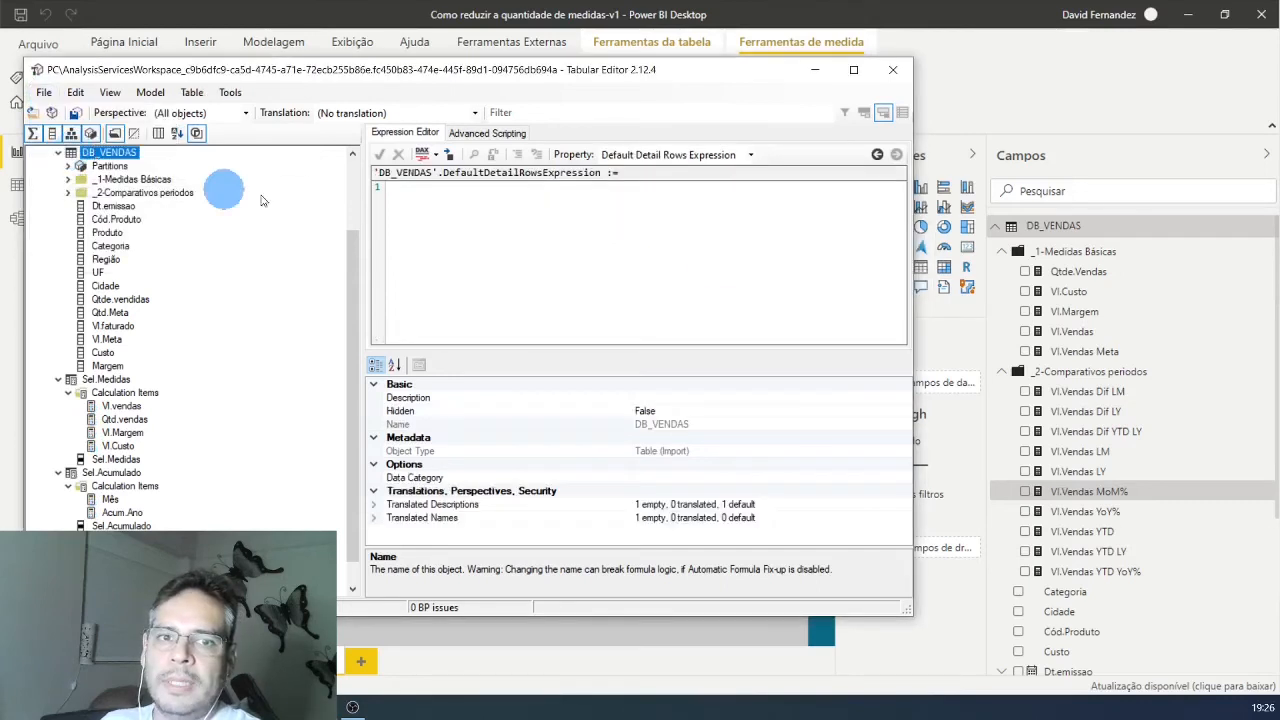
{"action": "left_click", "coordinate": [718, 260]}
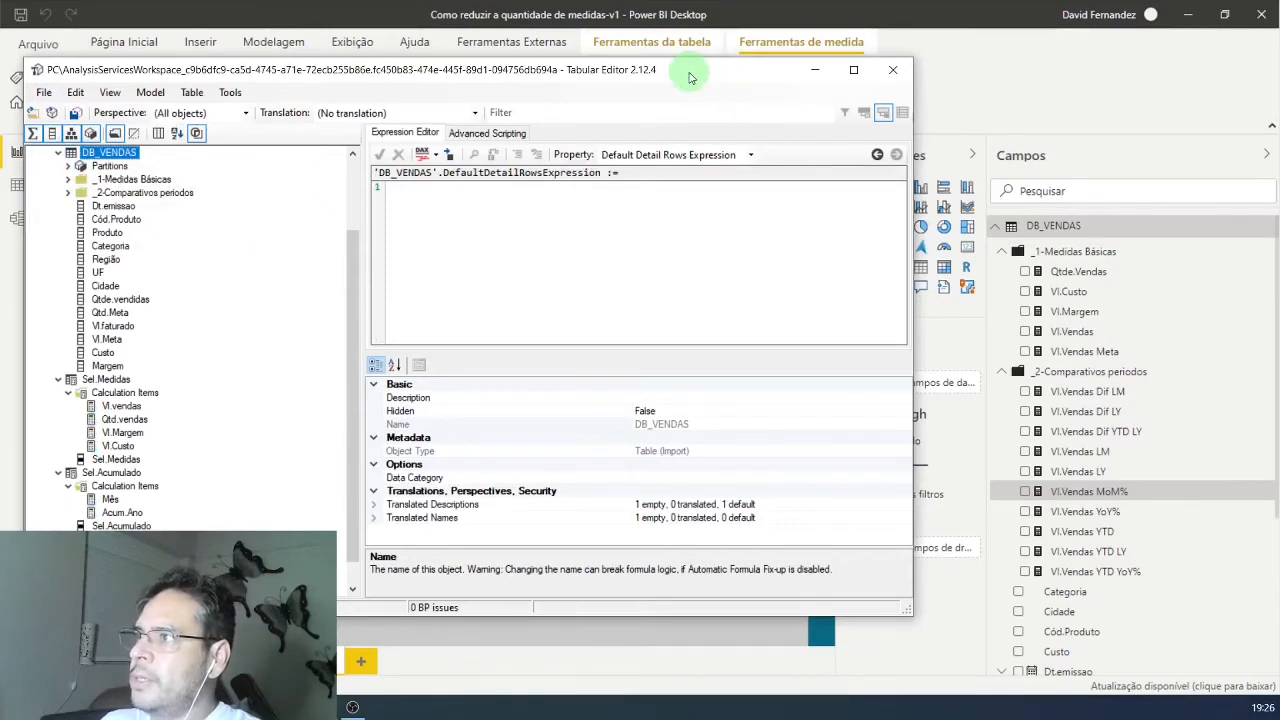
Step: Switch to Power BI Desktop, update the pending calculation groups and collapse the DB_VENDAS table in the field list
{"action": "left_click", "coordinate": [815, 69]}
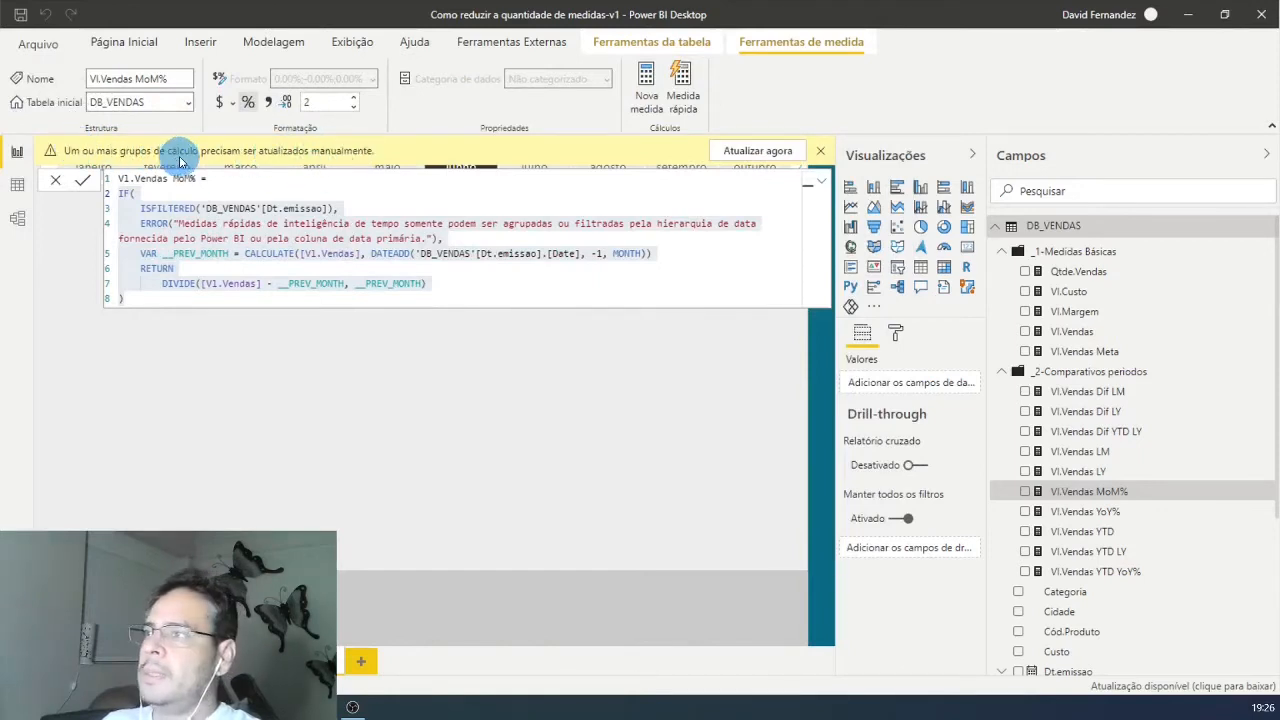
{"action": "left_click", "coordinate": [757, 152]}
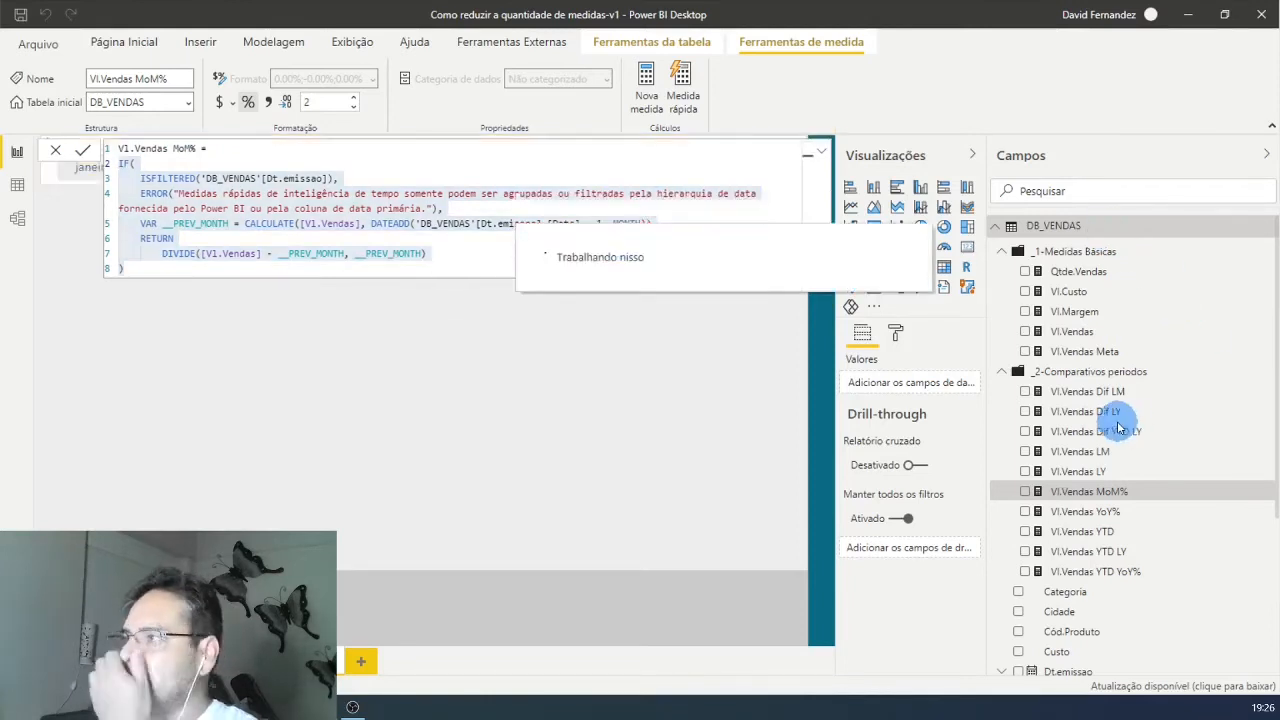
{"action": "scroll", "coordinate": [1234, 491], "scroll_direction": "down", "scroll_amount": 5}
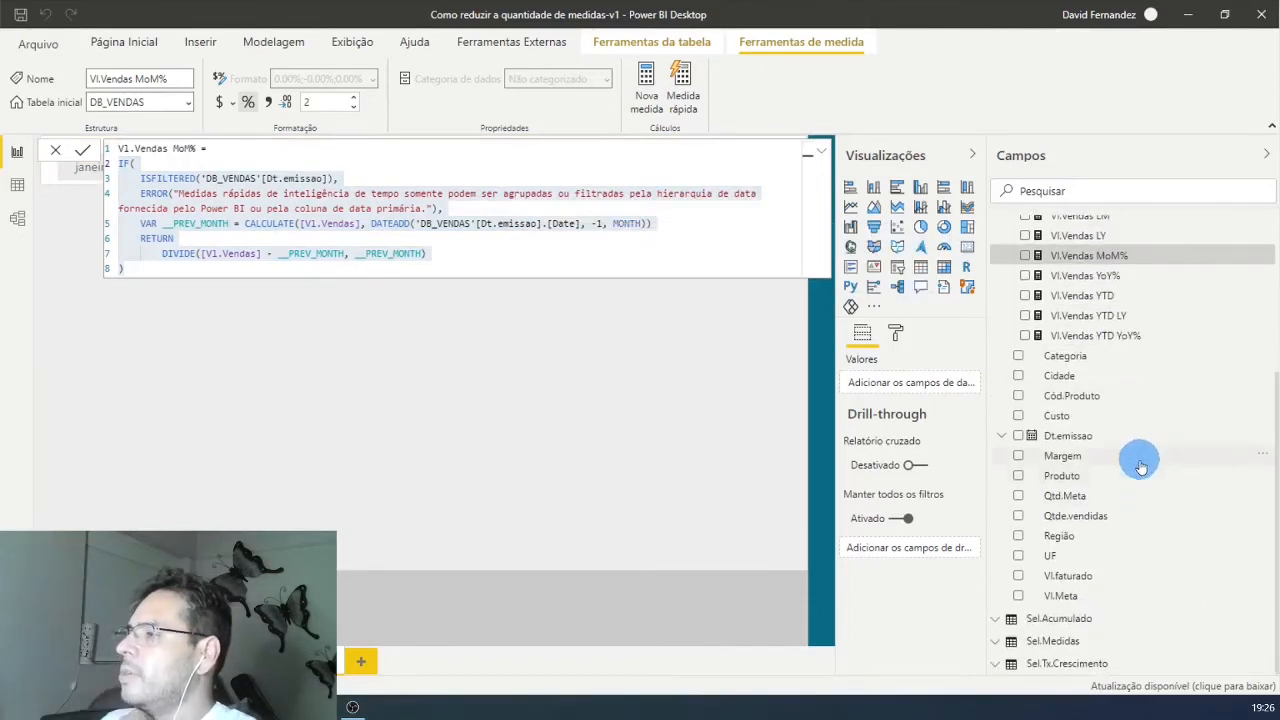
{"action": "scroll", "coordinate": [1110, 360], "scroll_direction": "up", "scroll_amount": 5}
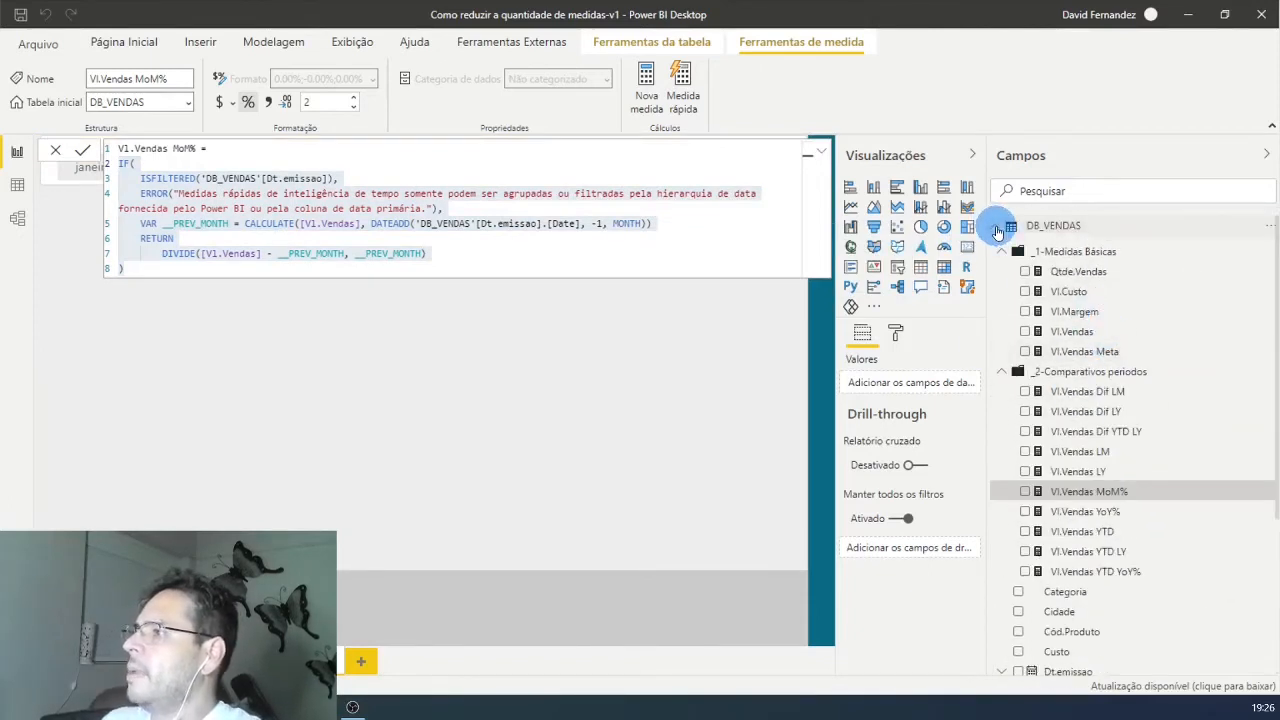
{"action": "left_click", "coordinate": [998, 228]}
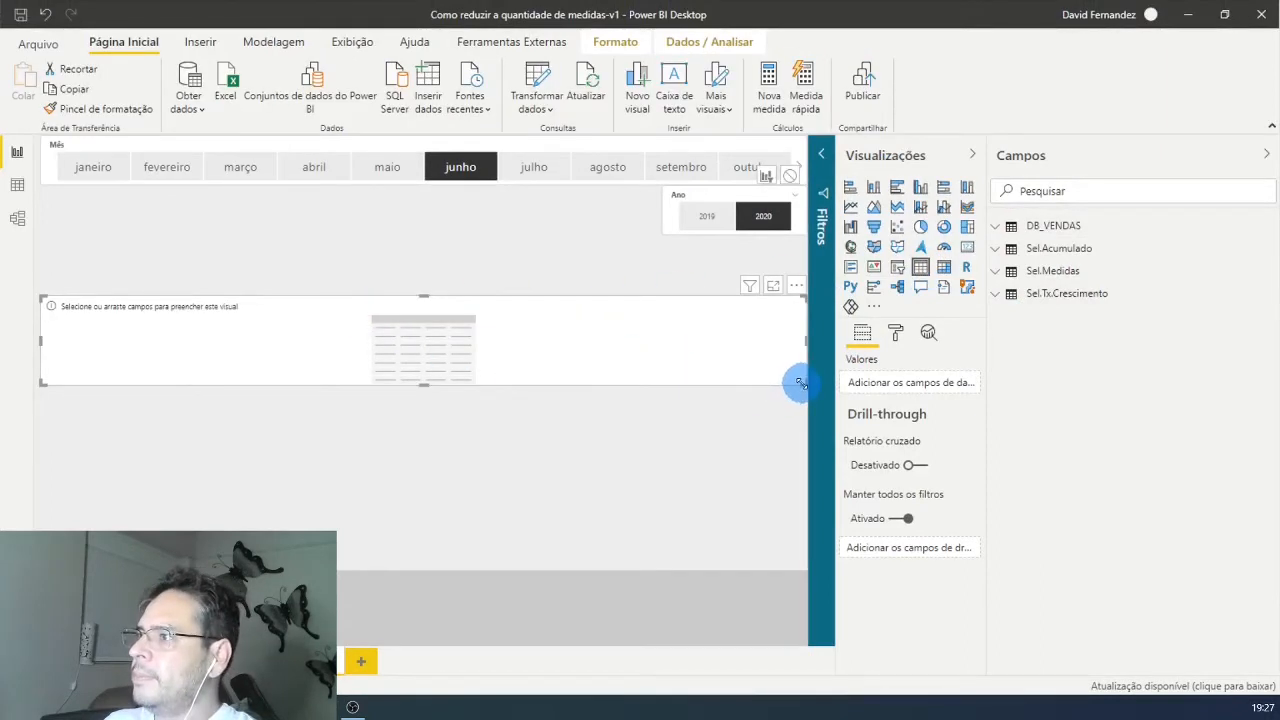
Step: Narrow the empty table visual, make it slightly taller, and fill it with the Região column and the Vl.Vendas measure
{"action": "left_click_drag", "start_coordinate": [802, 383], "coordinate": [521, 418]}
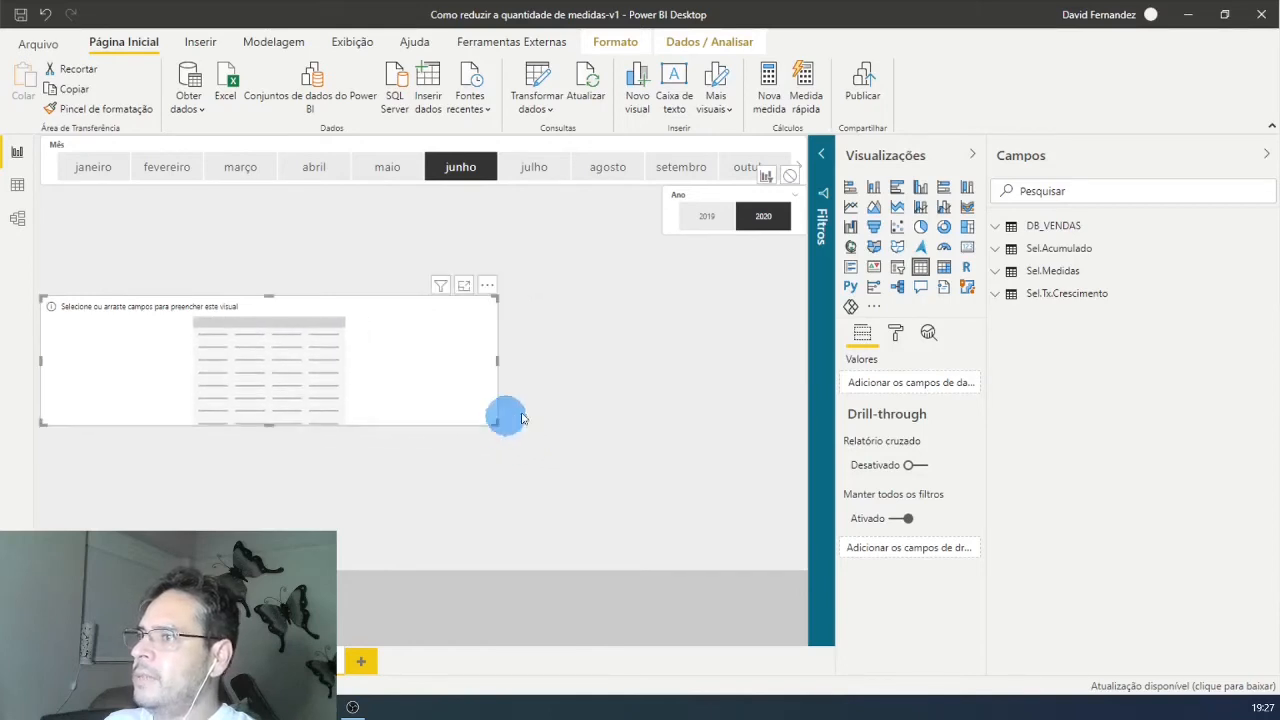
{"action": "left_click", "coordinate": [1048, 190]}
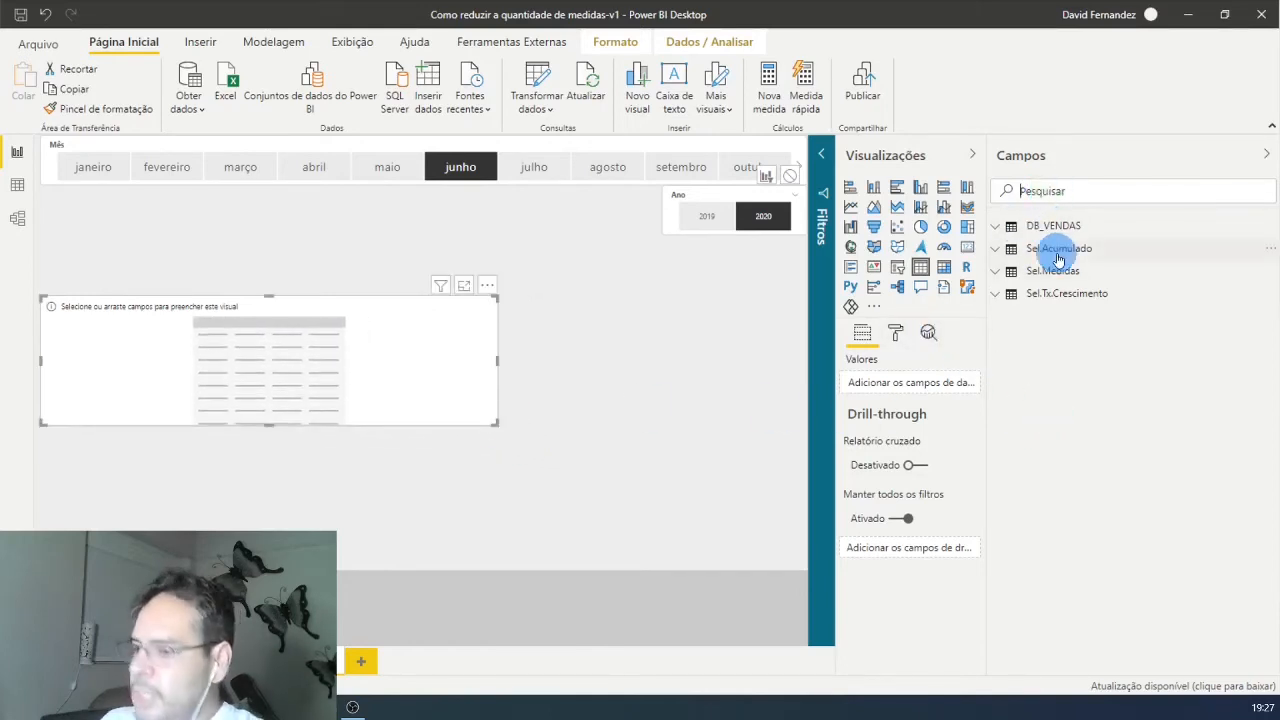
{"action": "type", "text": "REGIÃO"}
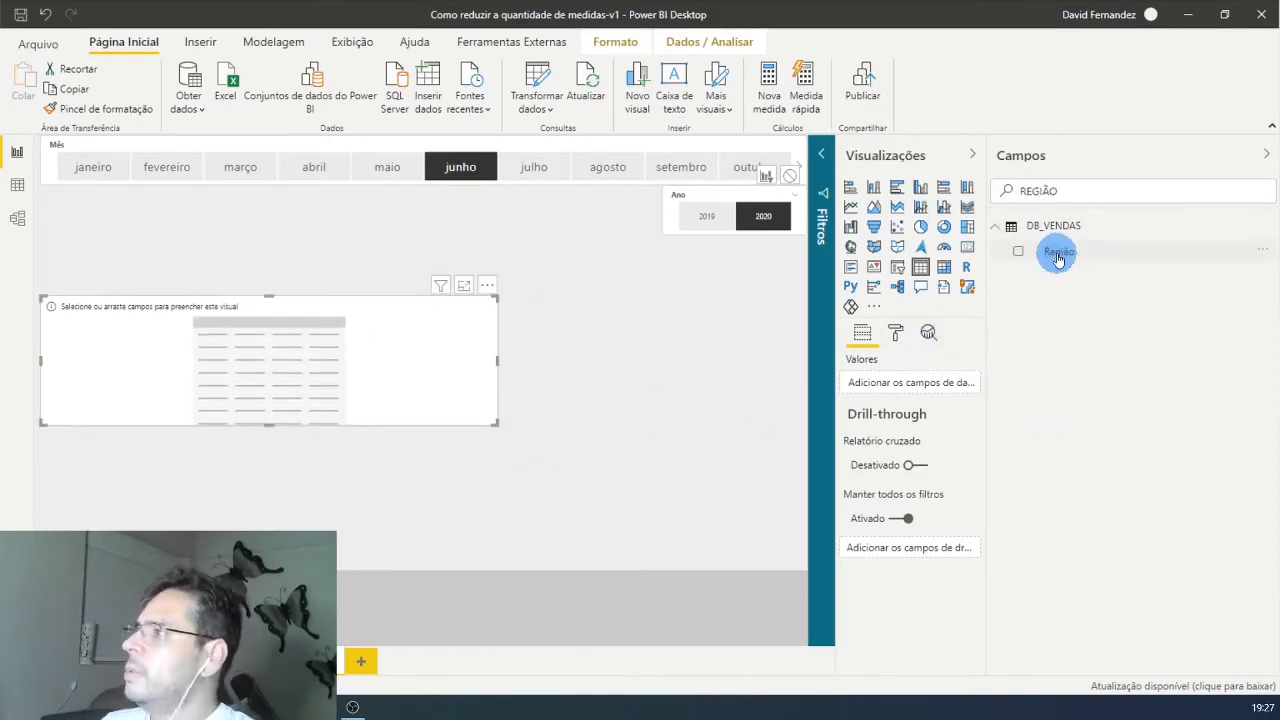
{"action": "left_click_drag", "start_coordinate": [1058, 258], "coordinate": [922, 395]}
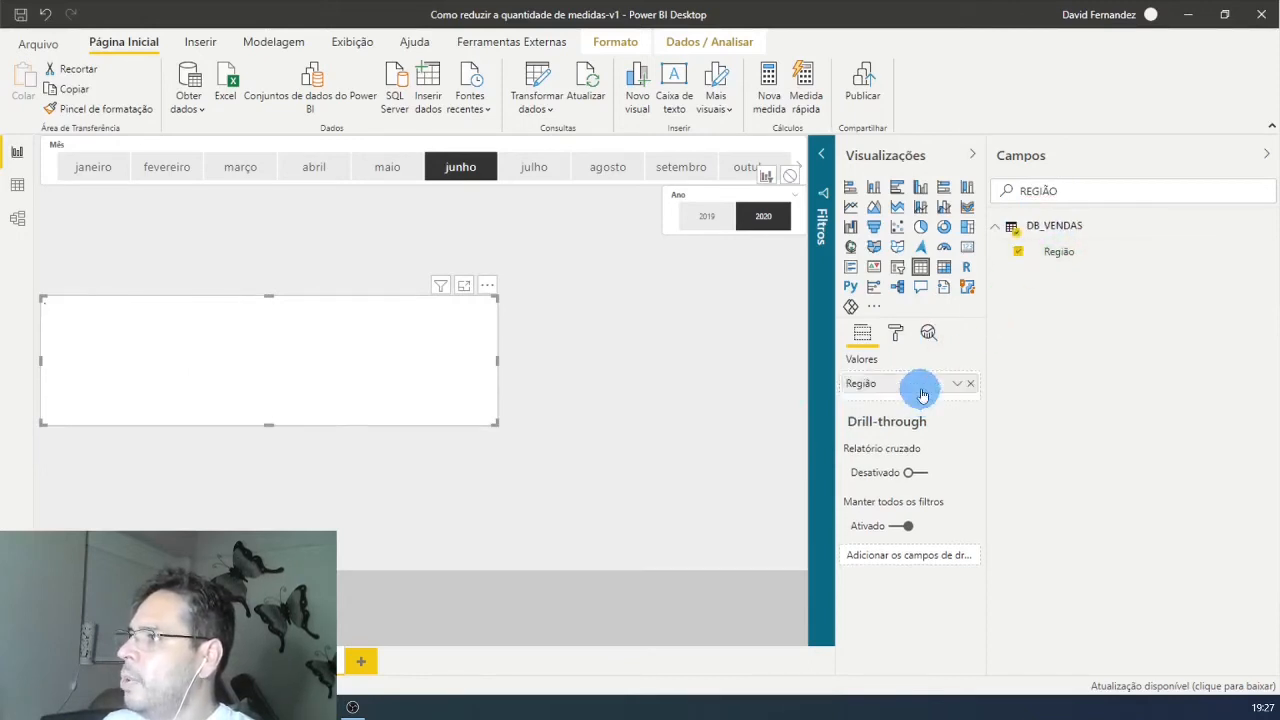
{"action": "double_click", "coordinate": [1057, 190]}
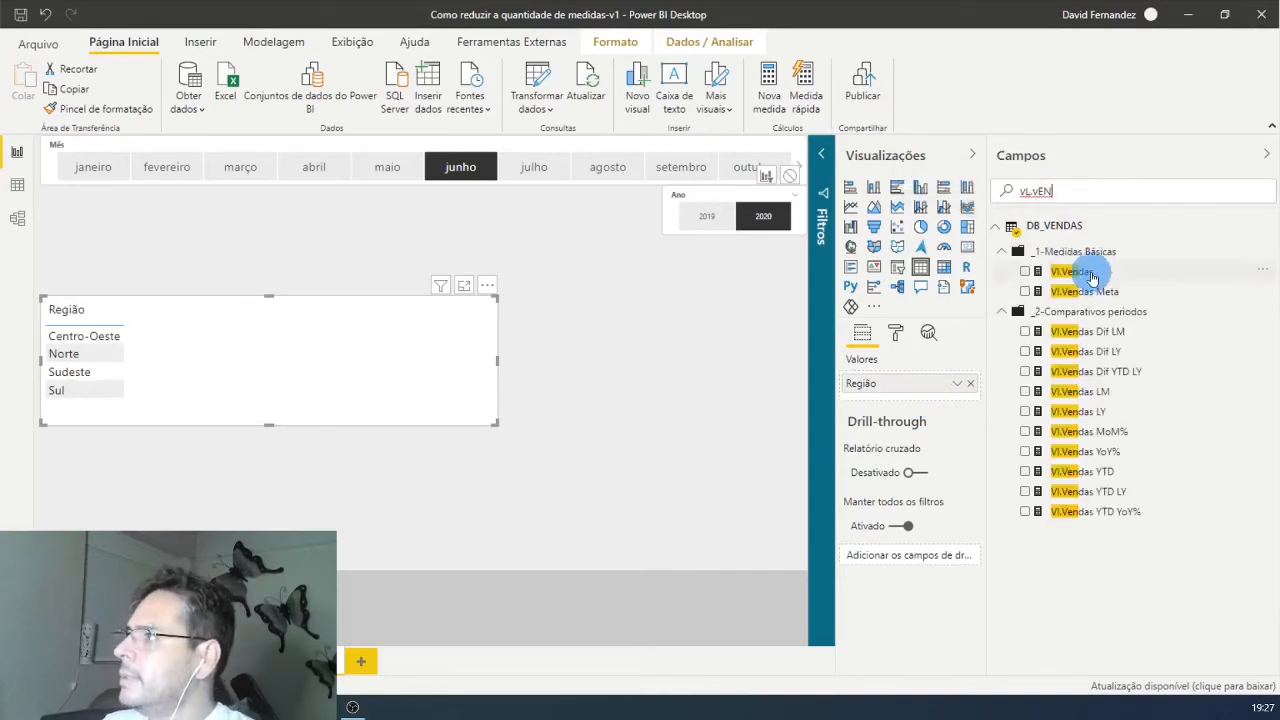
{"action": "left_click_drag", "start_coordinate": [1072, 271], "coordinate": [931, 408]}
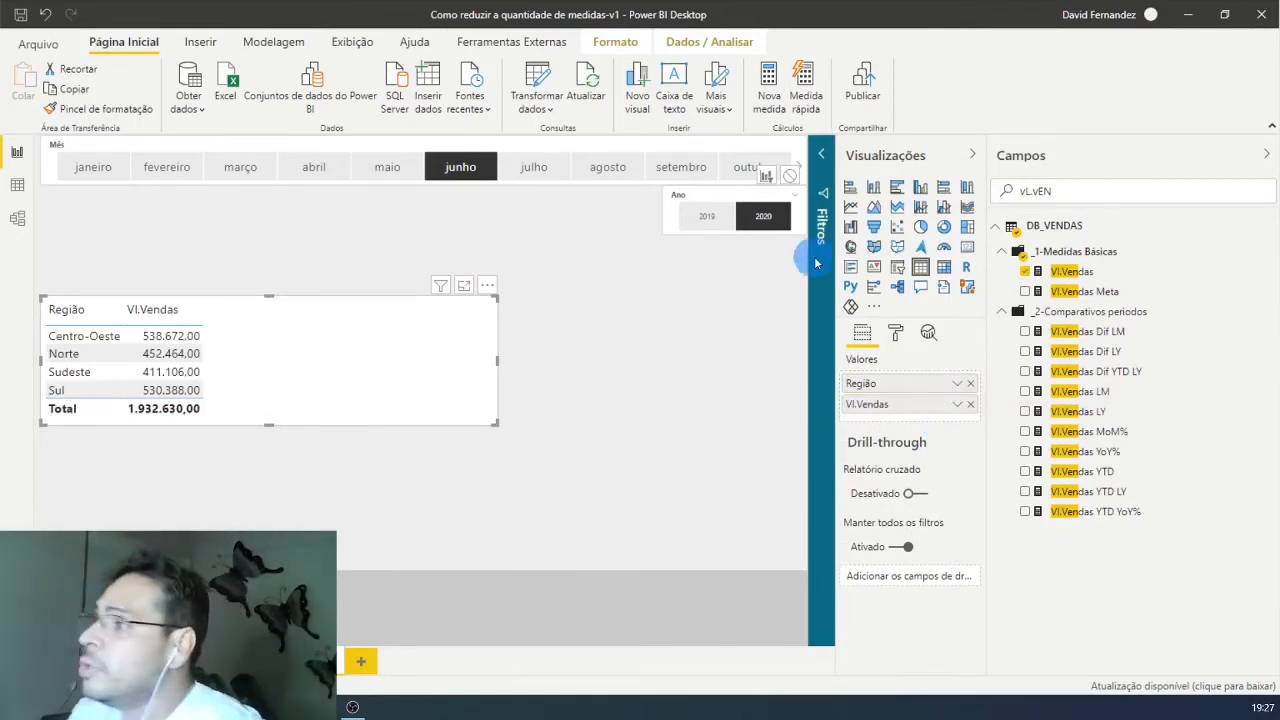
Step: Insert an empty slicer, shrink it and place it under the Ano slicer, clear of the table visual
{"action": "left_click", "coordinate": [720, 350]}
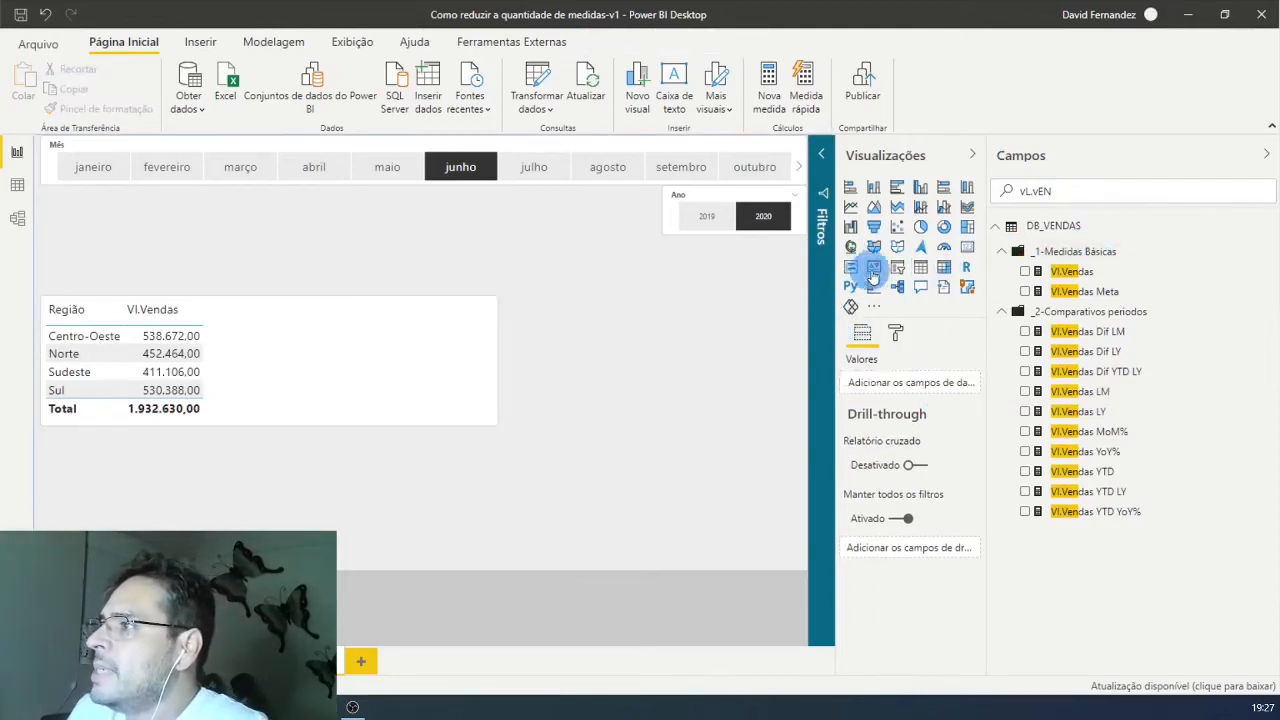
{"action": "left_click", "coordinate": [897, 267]}
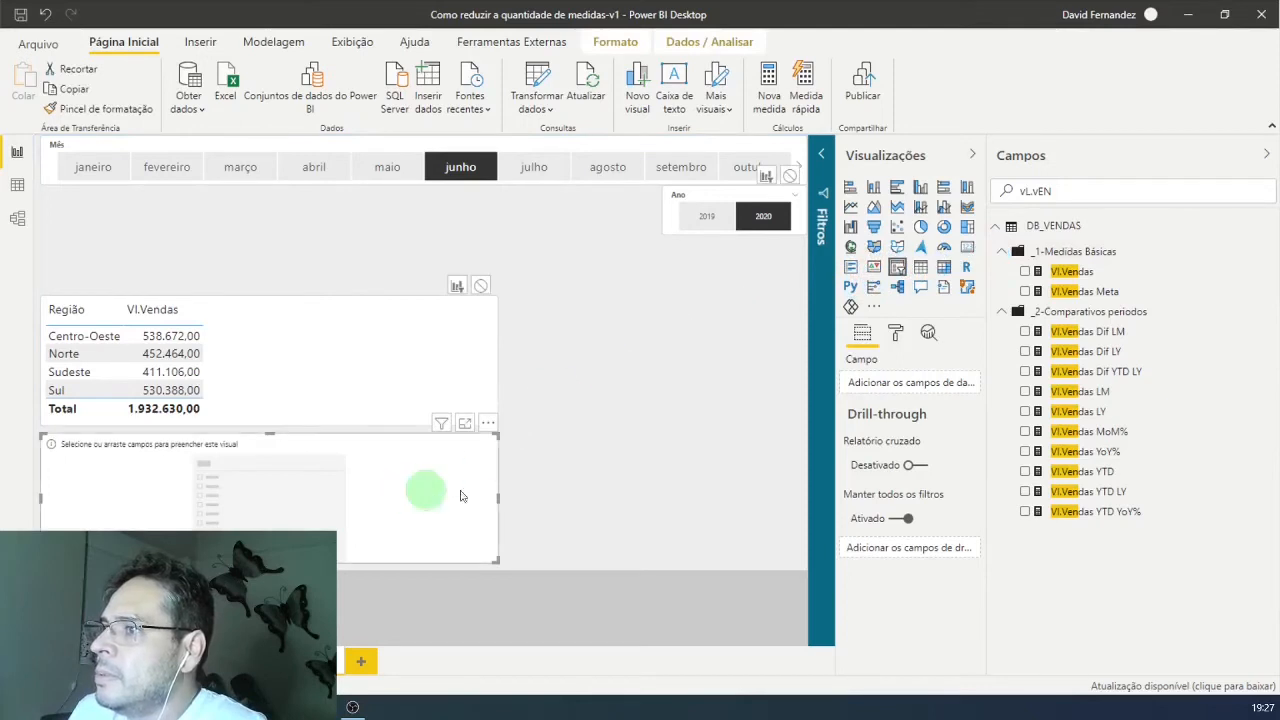
{"action": "left_click_drag", "start_coordinate": [461, 496], "coordinate": [728, 326]}
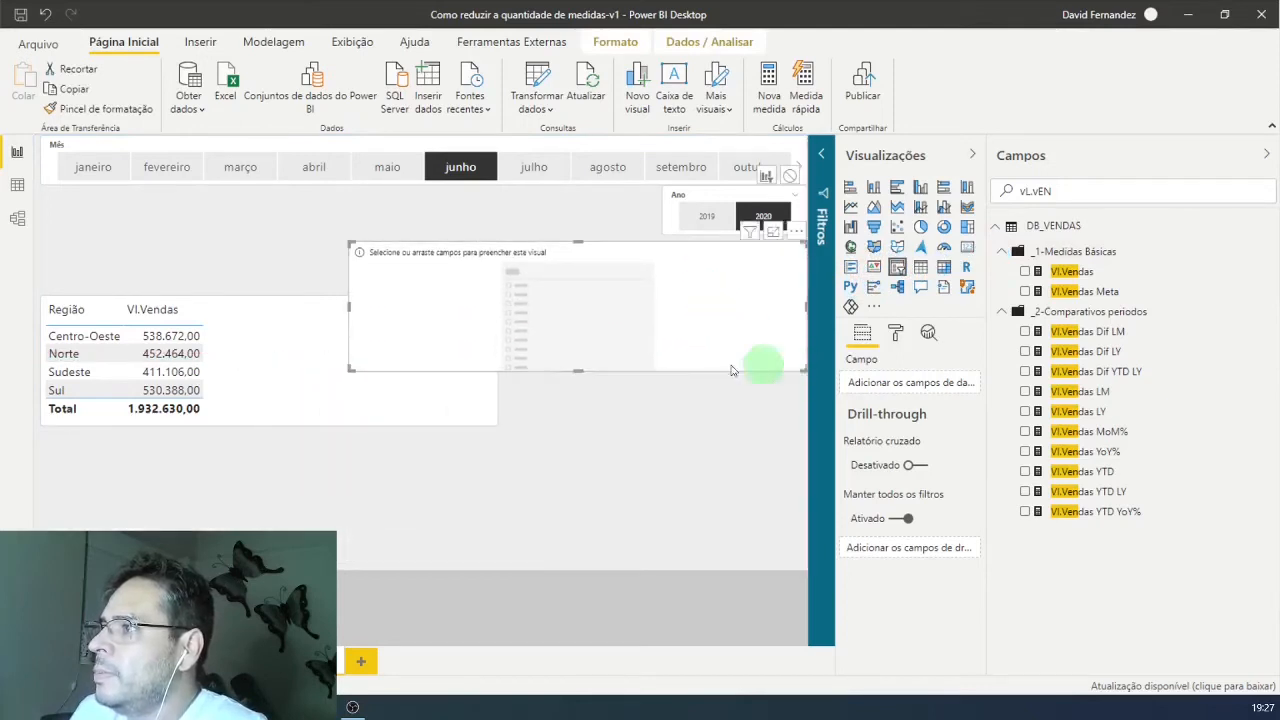
{"action": "left_click_drag", "start_coordinate": [732, 370], "coordinate": [584, 396]}
{"action": "left_click_drag", "start_coordinate": [536, 330], "coordinate": [763, 329]}
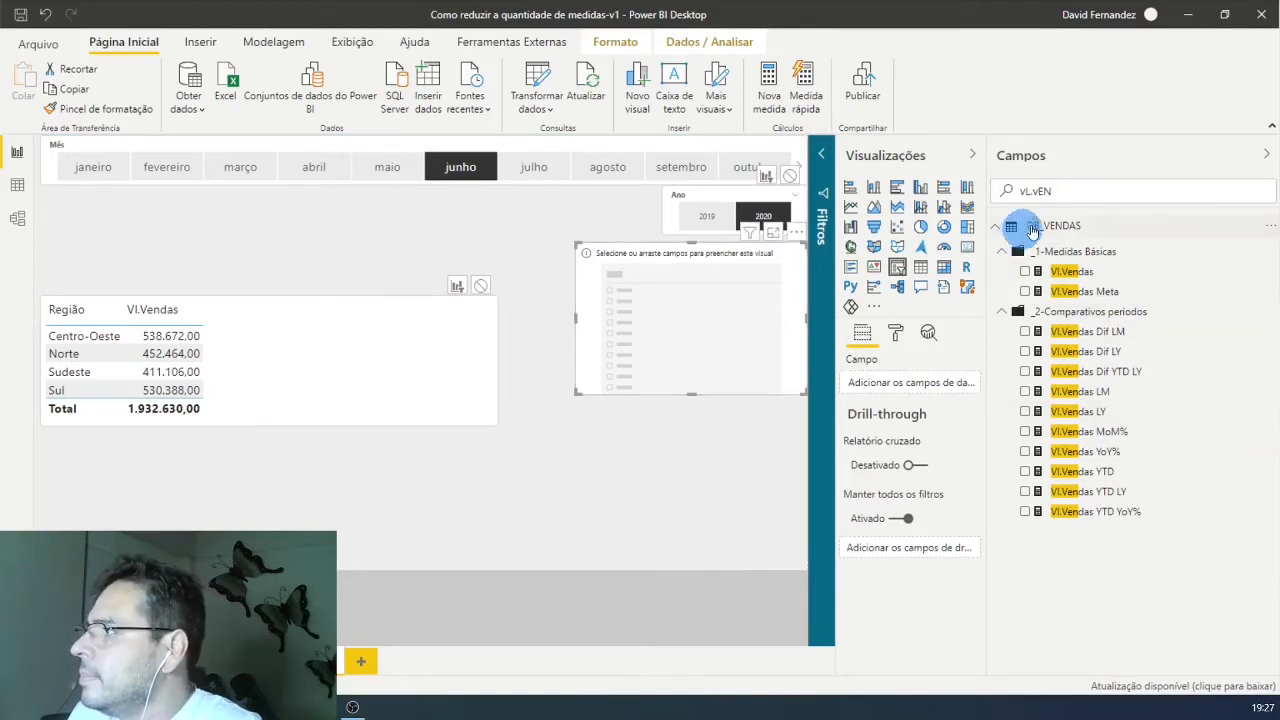
Step: Fill the new slicer with the Sel.Acumulado field, shorten it to fit its items and place it above the sales table
{"action": "double_click", "coordinate": [1036, 190]}
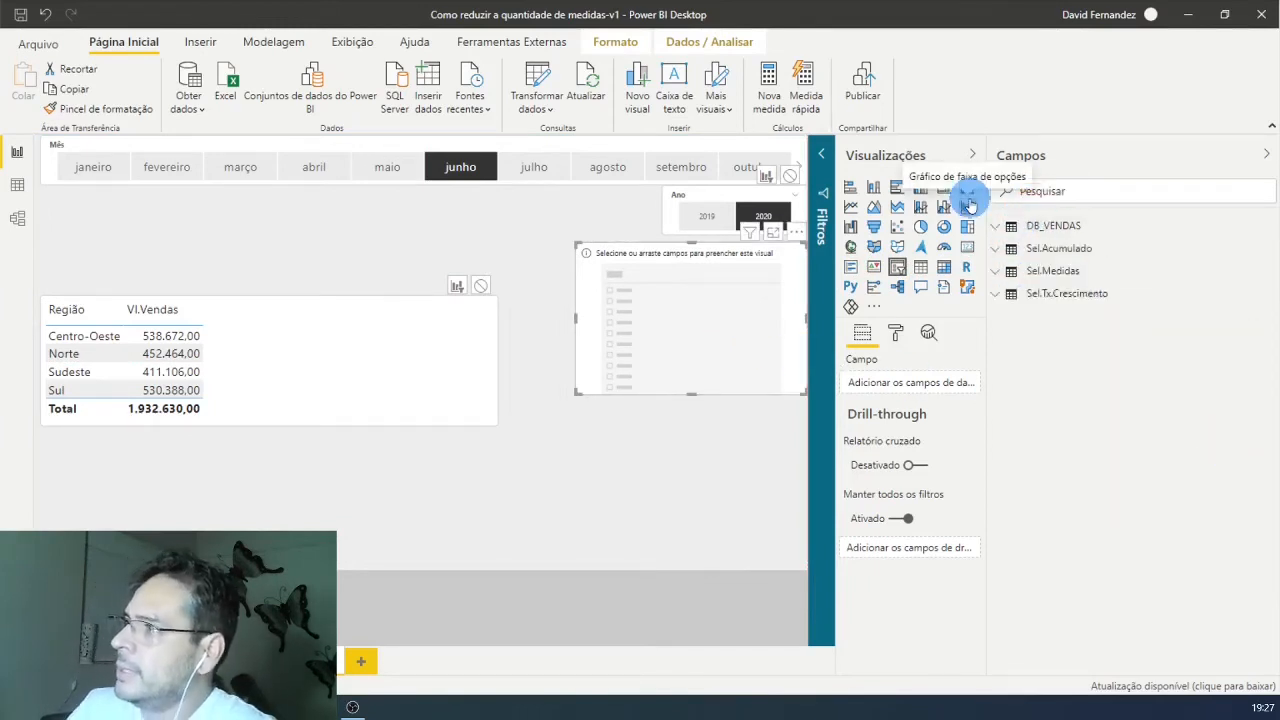
{"action": "left_click", "coordinate": [995, 252]}
{"action": "left_click_drag", "start_coordinate": [1067, 283], "coordinate": [878, 383]}
{"action": "left_click_drag", "start_coordinate": [793, 390], "coordinate": [787, 312]}
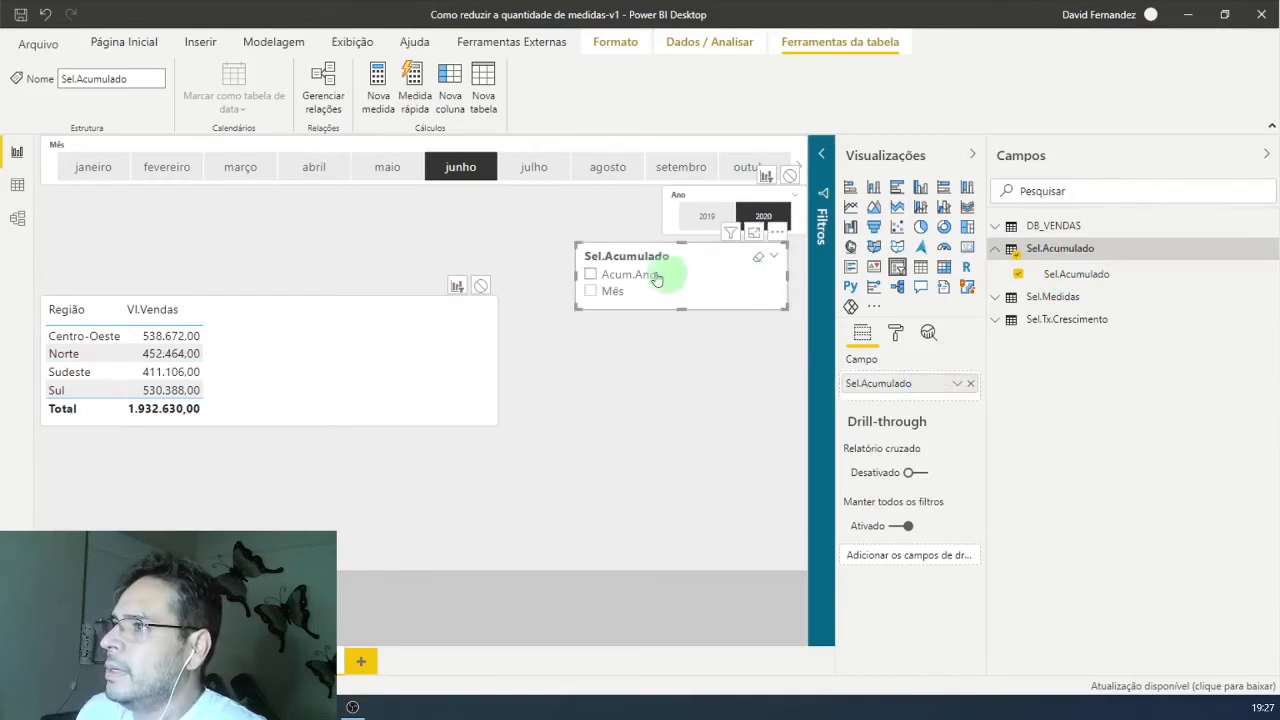
{"action": "left_click_drag", "start_coordinate": [667, 274], "coordinate": [210, 231]}
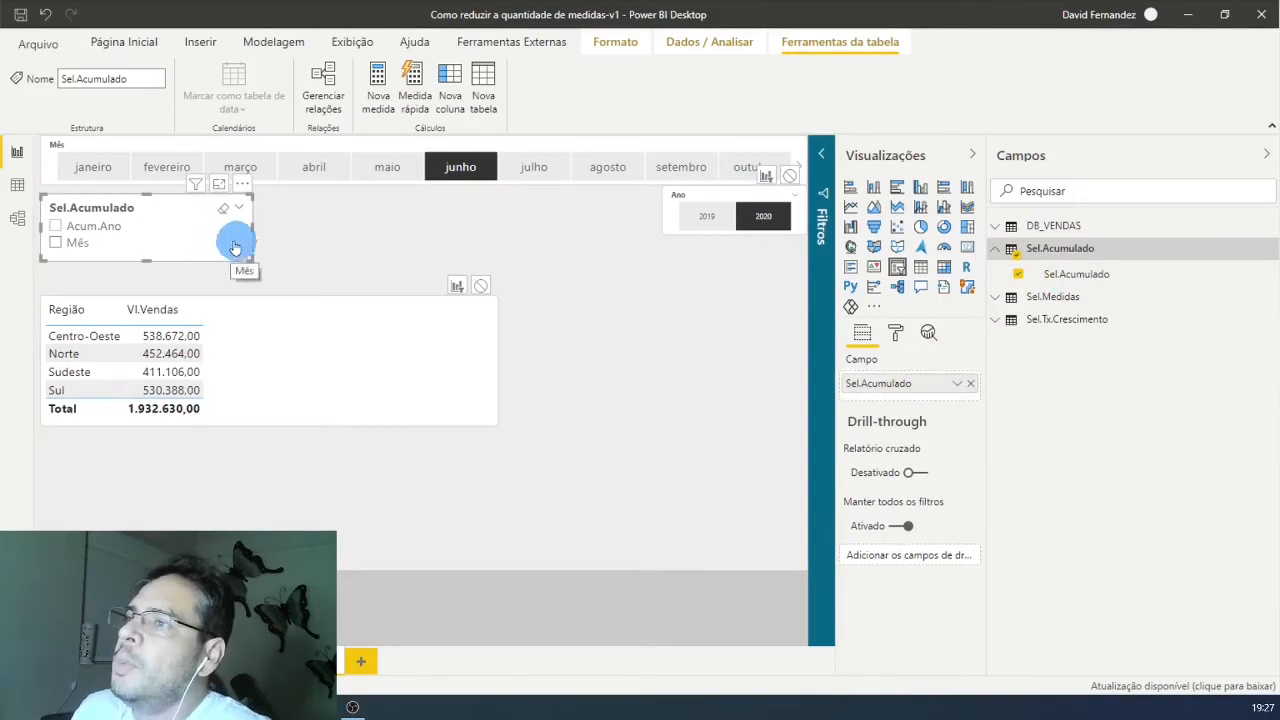
Step: Test the Sel.Acumulado slicer by switching between Mês and Acum.Ano, first for junho and then with the month set to setembro
{"action": "left_click", "coordinate": [57, 246]}
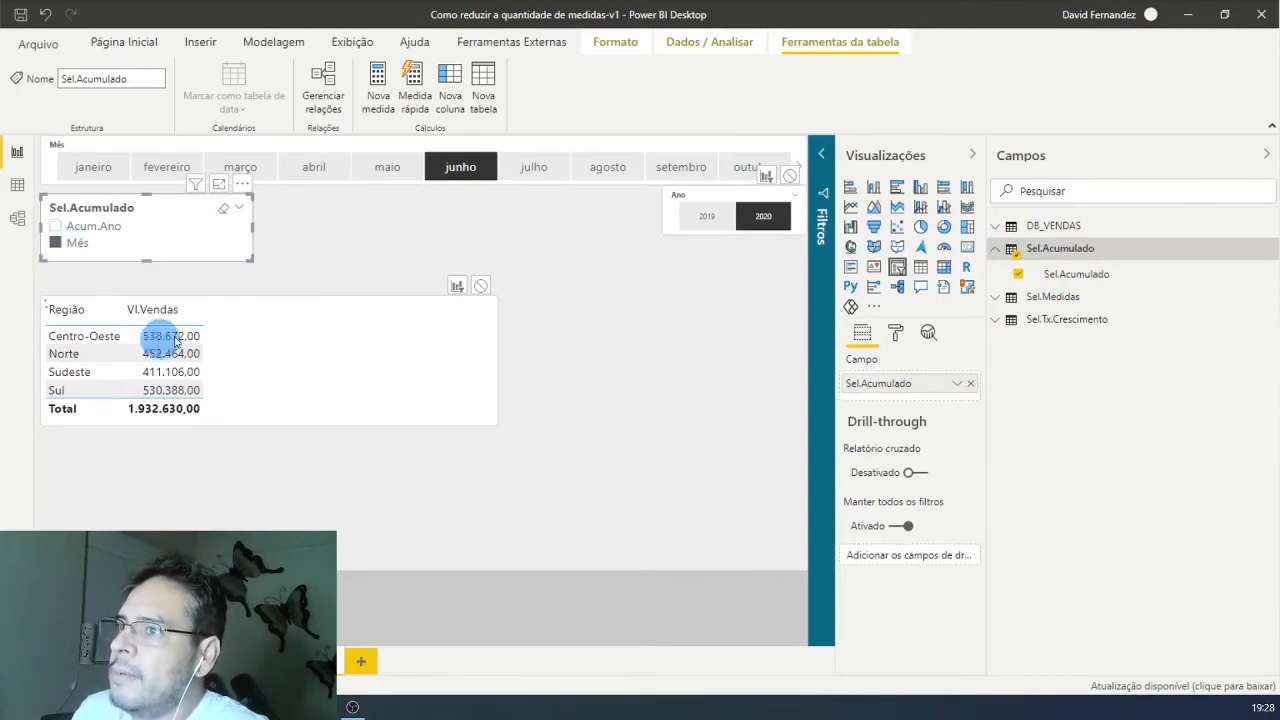
{"action": "left_click", "coordinate": [497, 176]}
{"action": "left_click", "coordinate": [60, 228]}
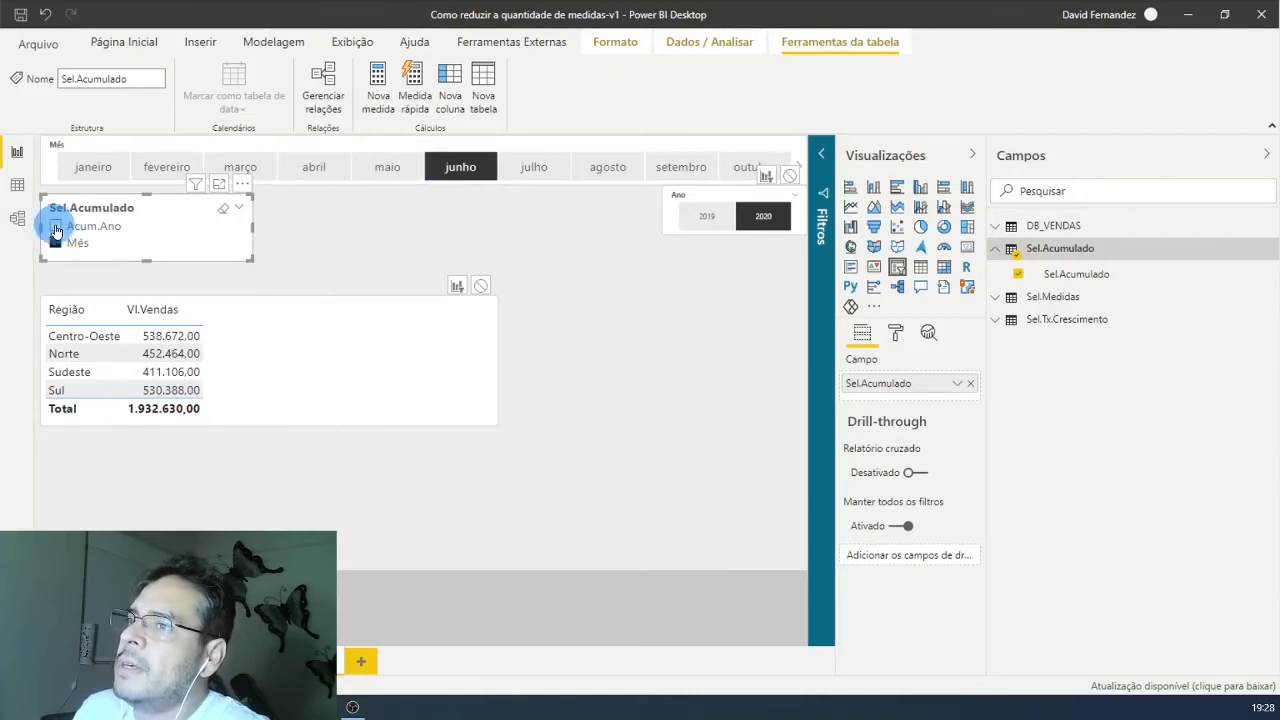
{"action": "left_click", "coordinate": [56, 228]}
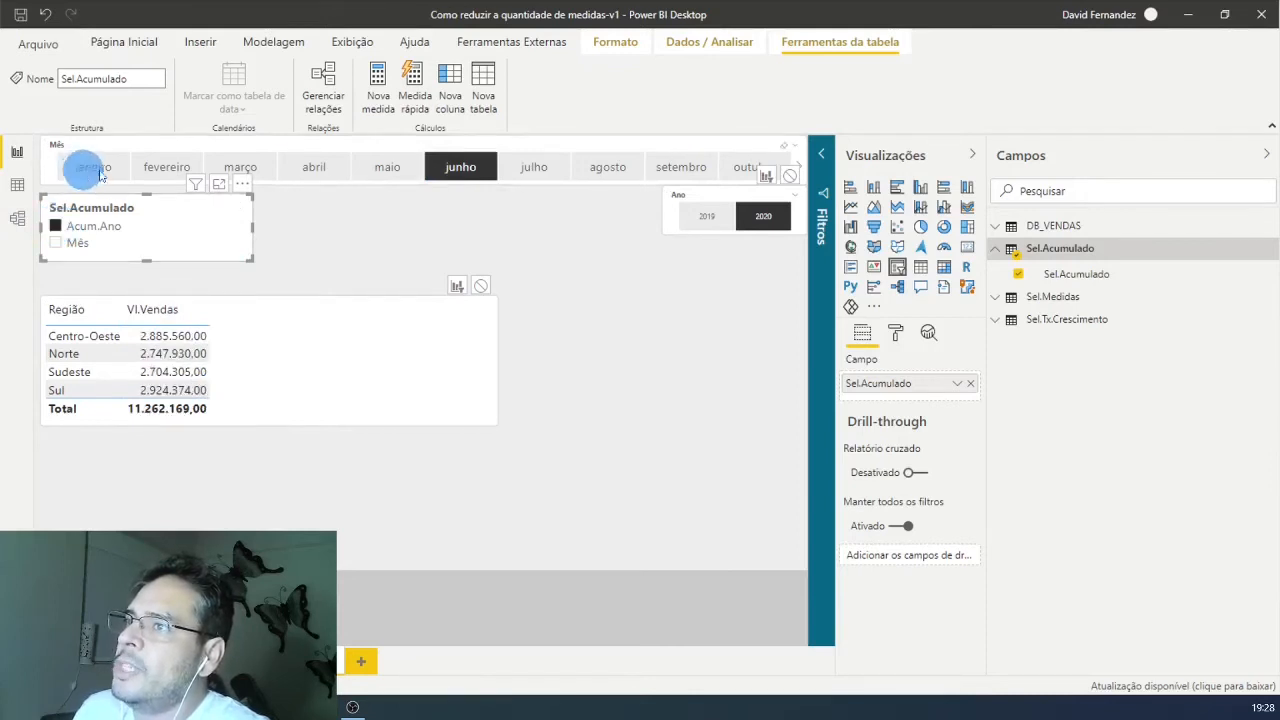
{"action": "left_click", "coordinate": [59, 245]}
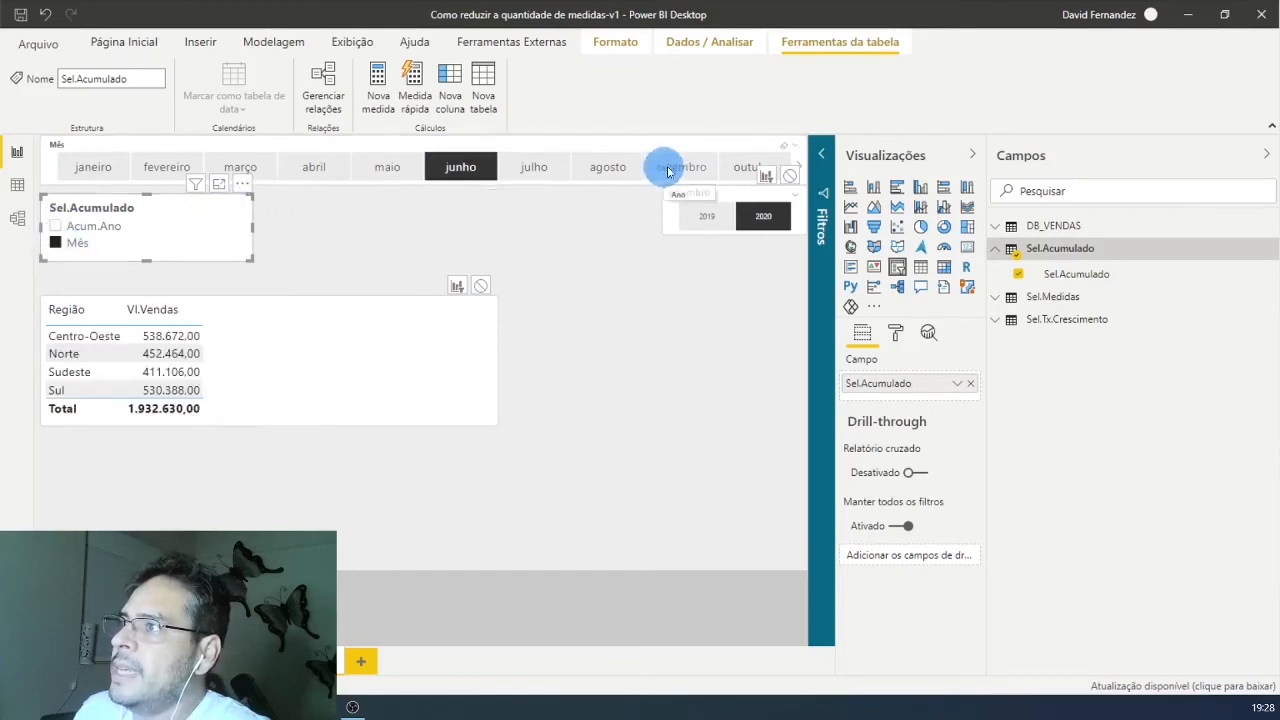
{"action": "left_click", "coordinate": [670, 170]}
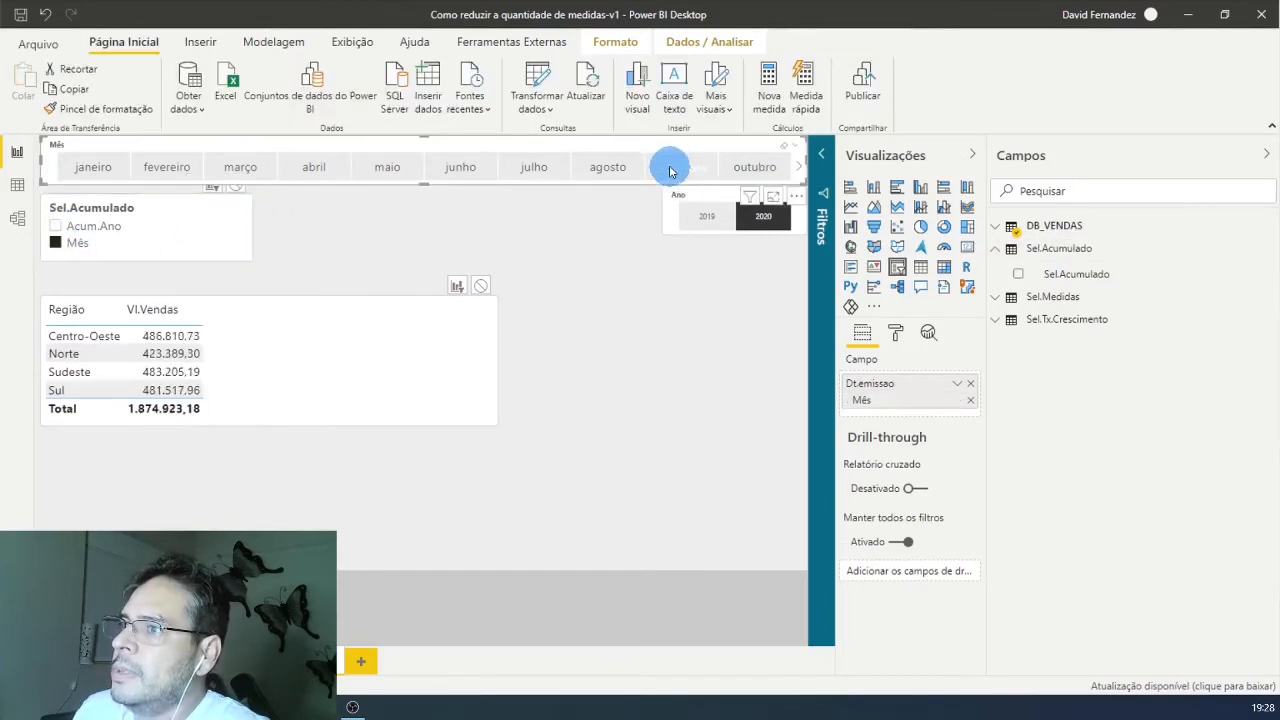
{"action": "left_click", "coordinate": [56, 227]}
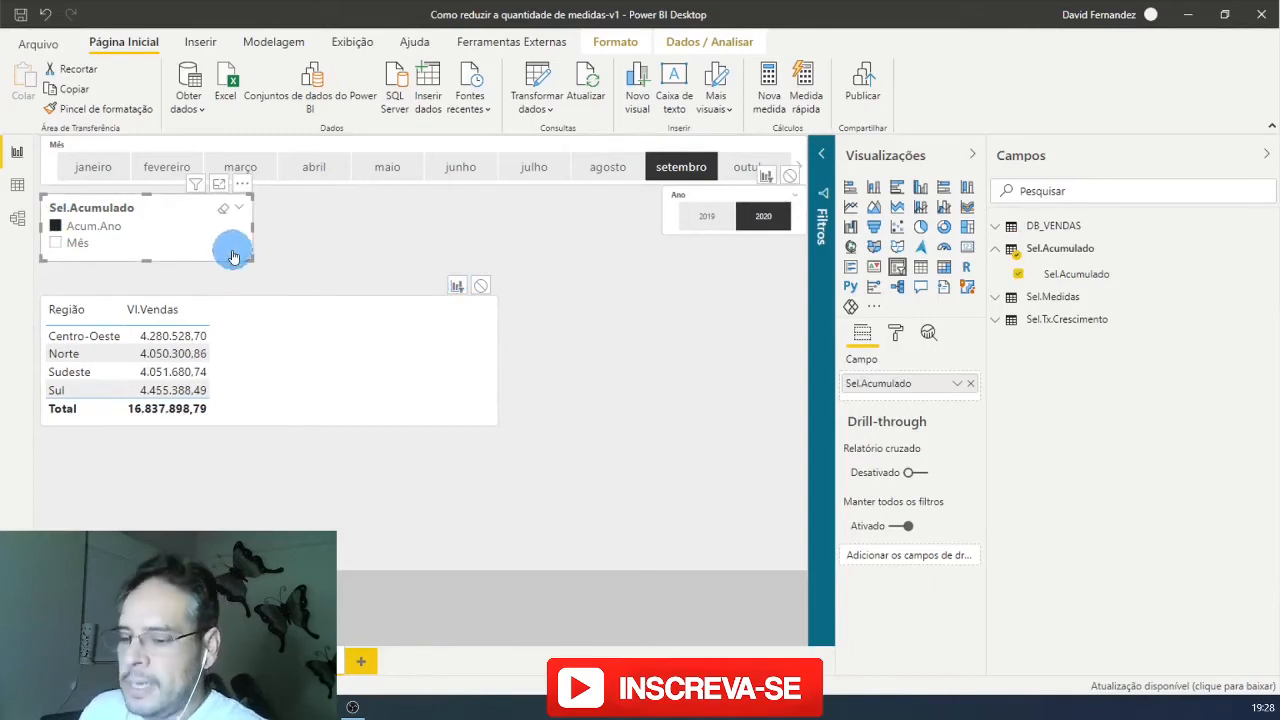
Step: Duplicate the Sel.Acumulado slicer, shift the sales table beside the slicers and place the copy below the original
{"action": "left_click_drag", "start_coordinate": [235, 256], "coordinate": [449, 251]}
{"action": "left_click_drag", "start_coordinate": [440, 357], "coordinate": [623, 334]}
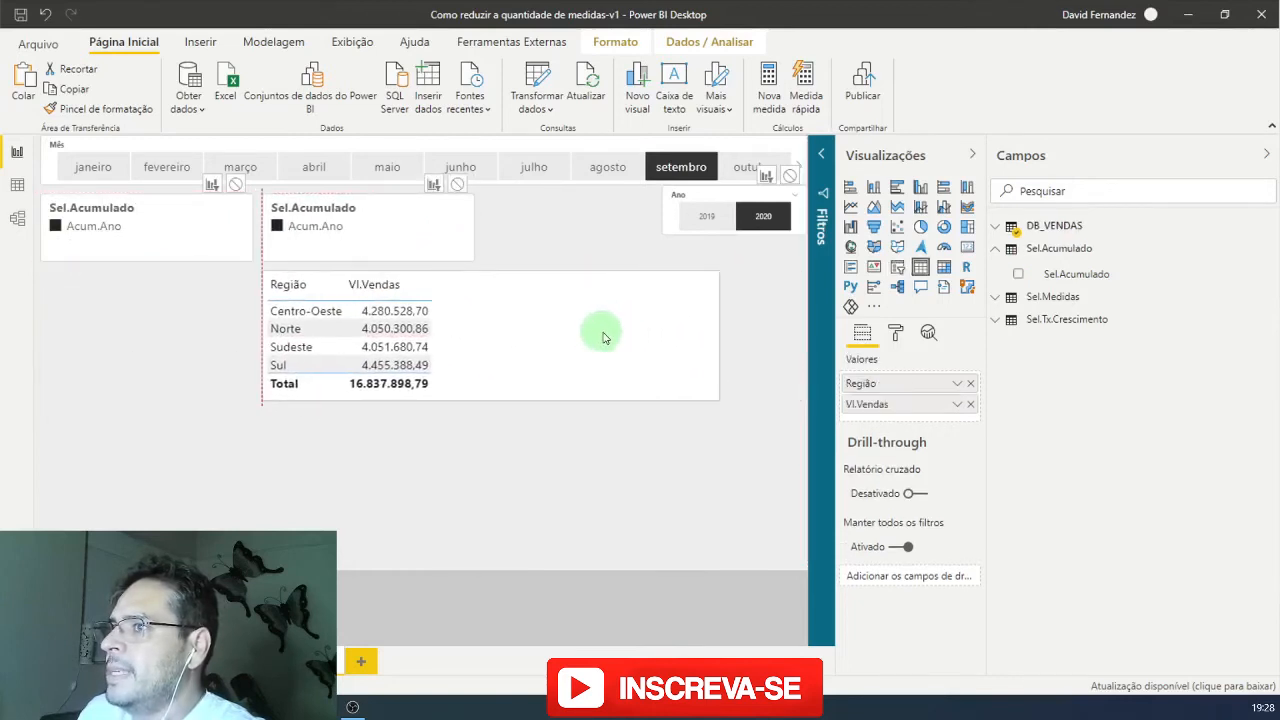
{"action": "left_click_drag", "start_coordinate": [408, 273], "coordinate": [140, 316]}
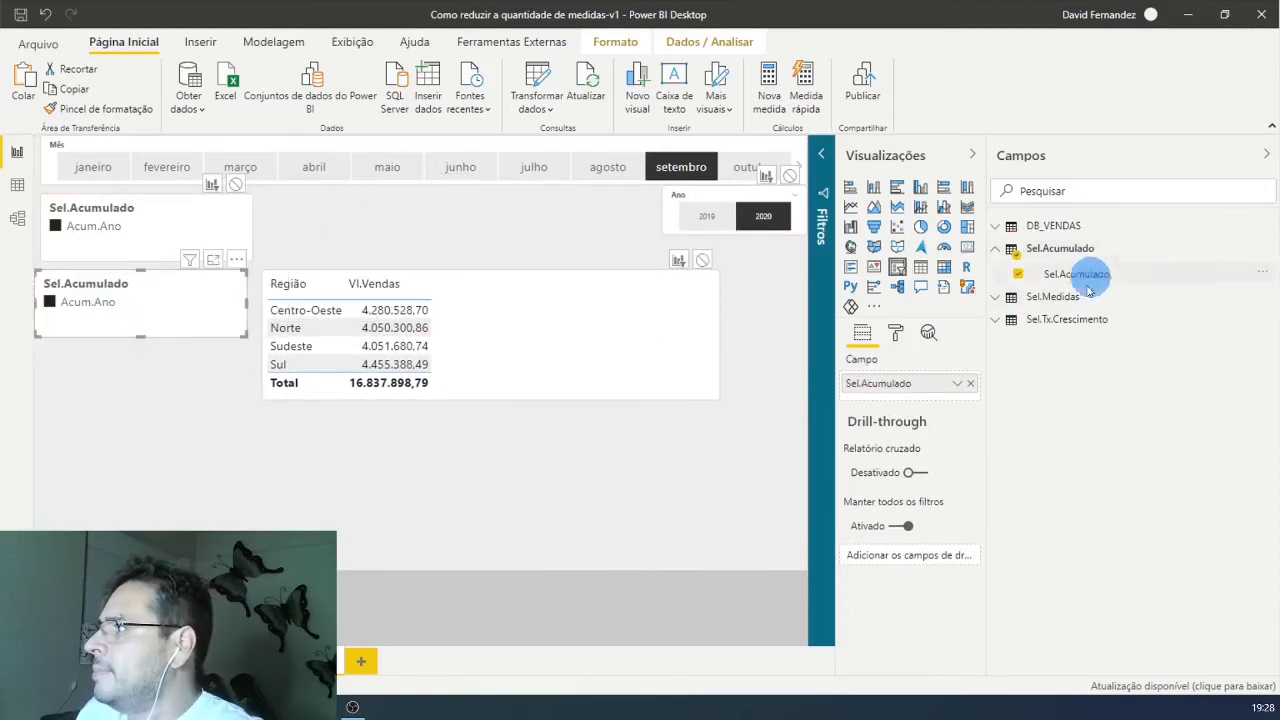
Step: Replace the copied slicer's field with Sel.Medidas and make the slicer taller to fit all its measure items
{"action": "left_click", "coordinate": [996, 297]}
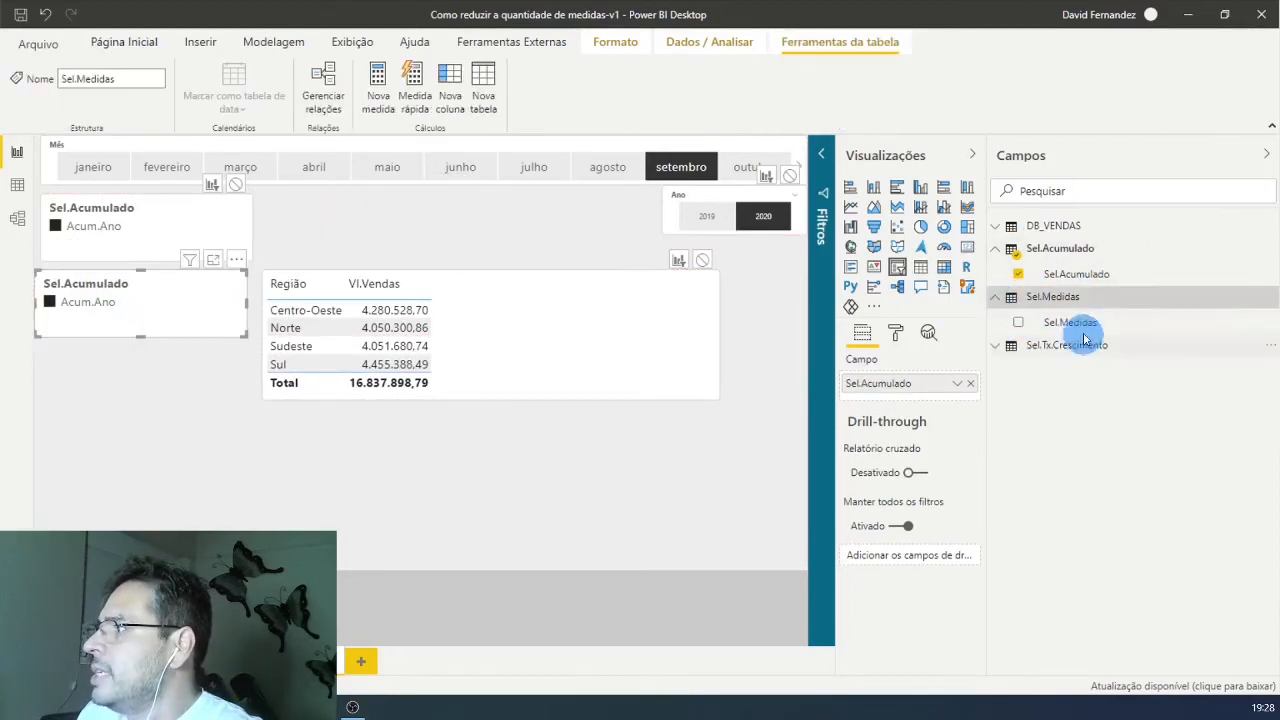
{"action": "left_click_drag", "start_coordinate": [1077, 333], "coordinate": [965, 400]}
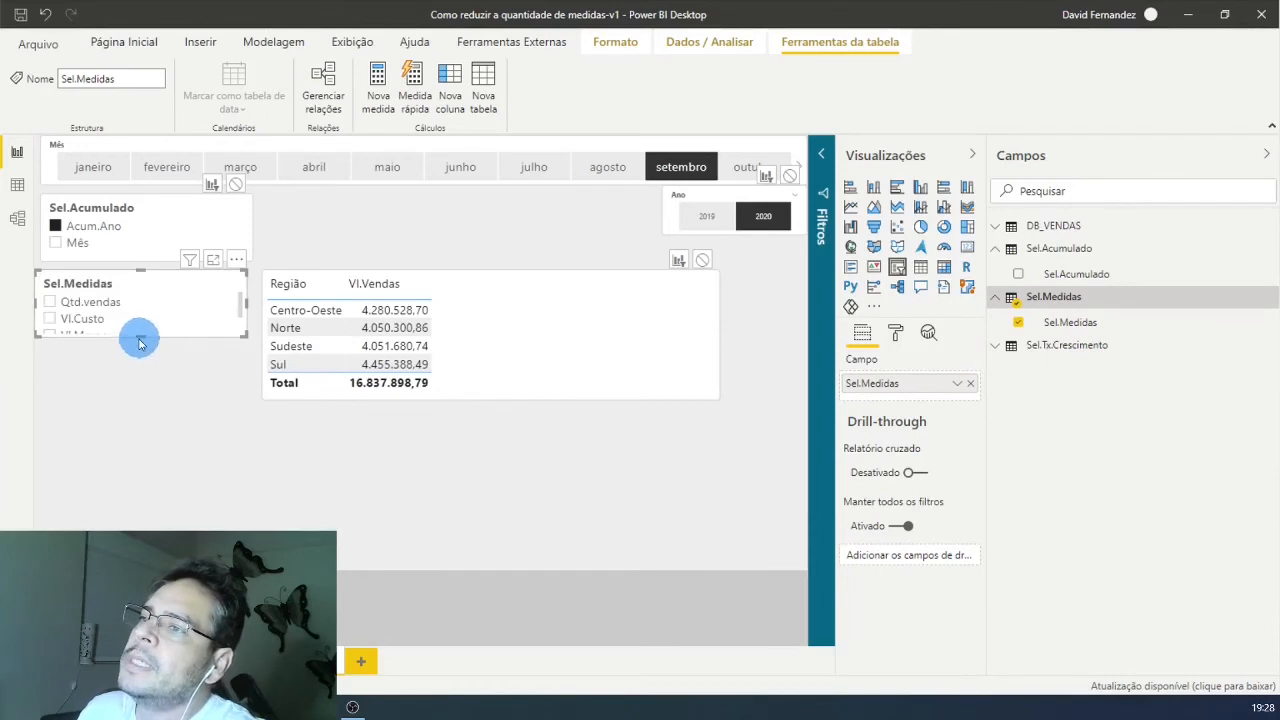
{"action": "left_click_drag", "start_coordinate": [140, 336], "coordinate": [124, 408]}
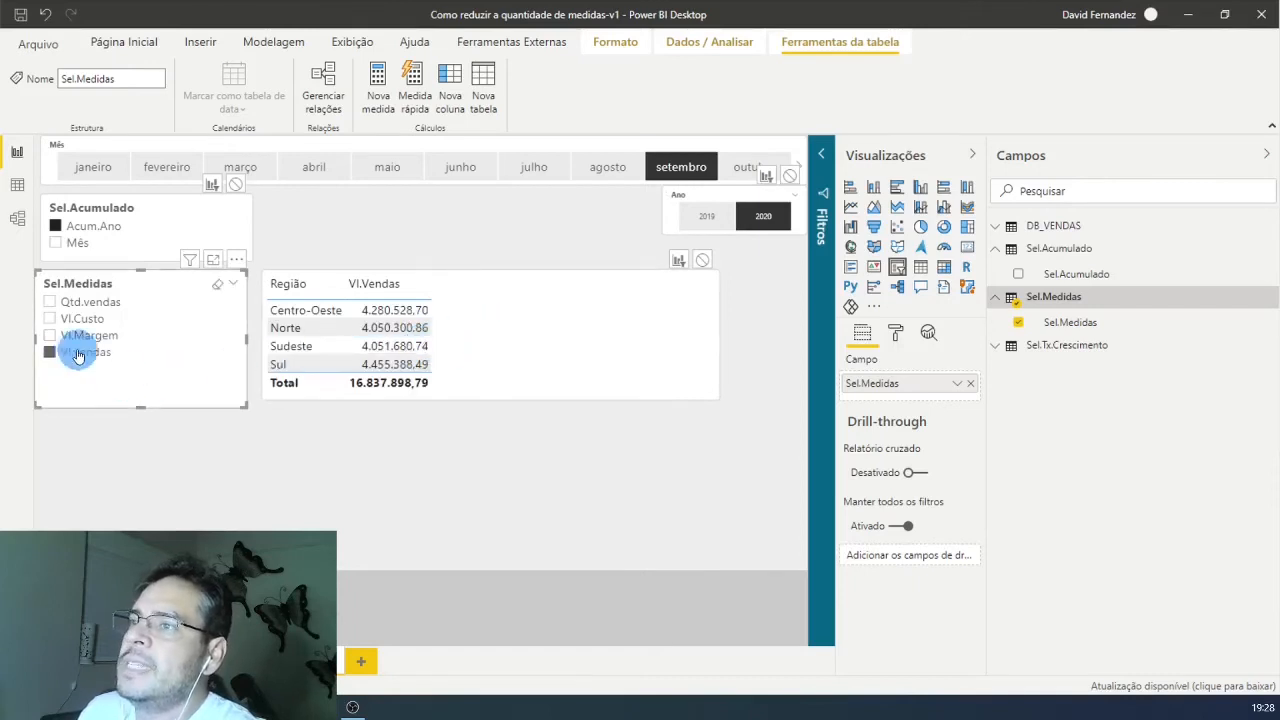
Step: Test Qtd.vendas, Vl.Custo and Vl.Margem in the Sel.Medidas slicer, ending on Vl.Margem with Sel.Acumulado set to Mês
{"action": "left_click", "coordinate": [50, 303]}
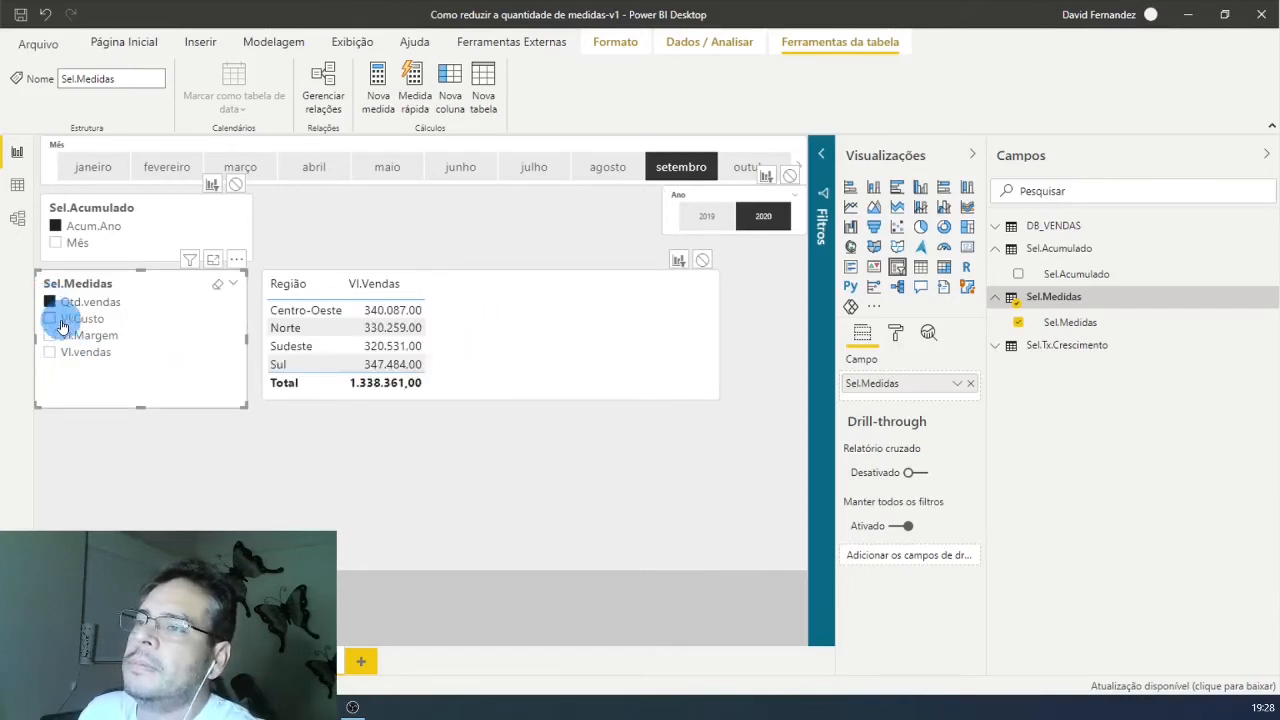
{"action": "left_click", "coordinate": [52, 320]}
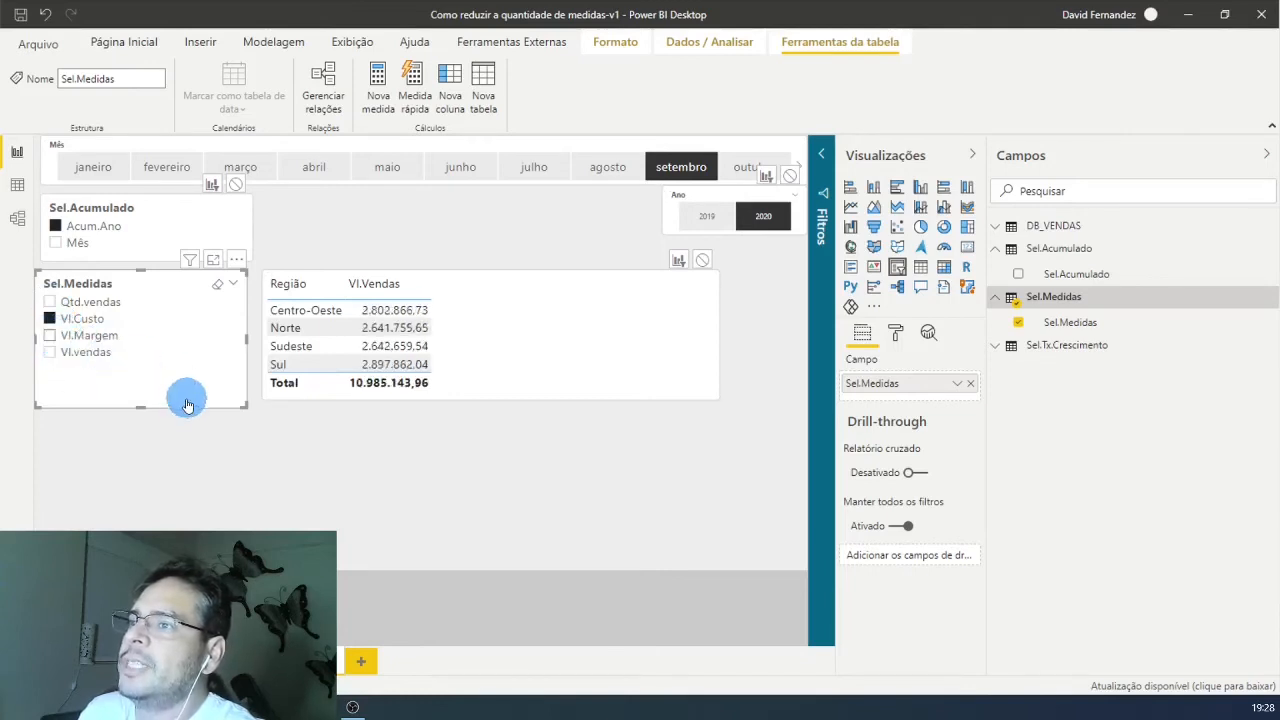
{"action": "left_click", "coordinate": [56, 247]}
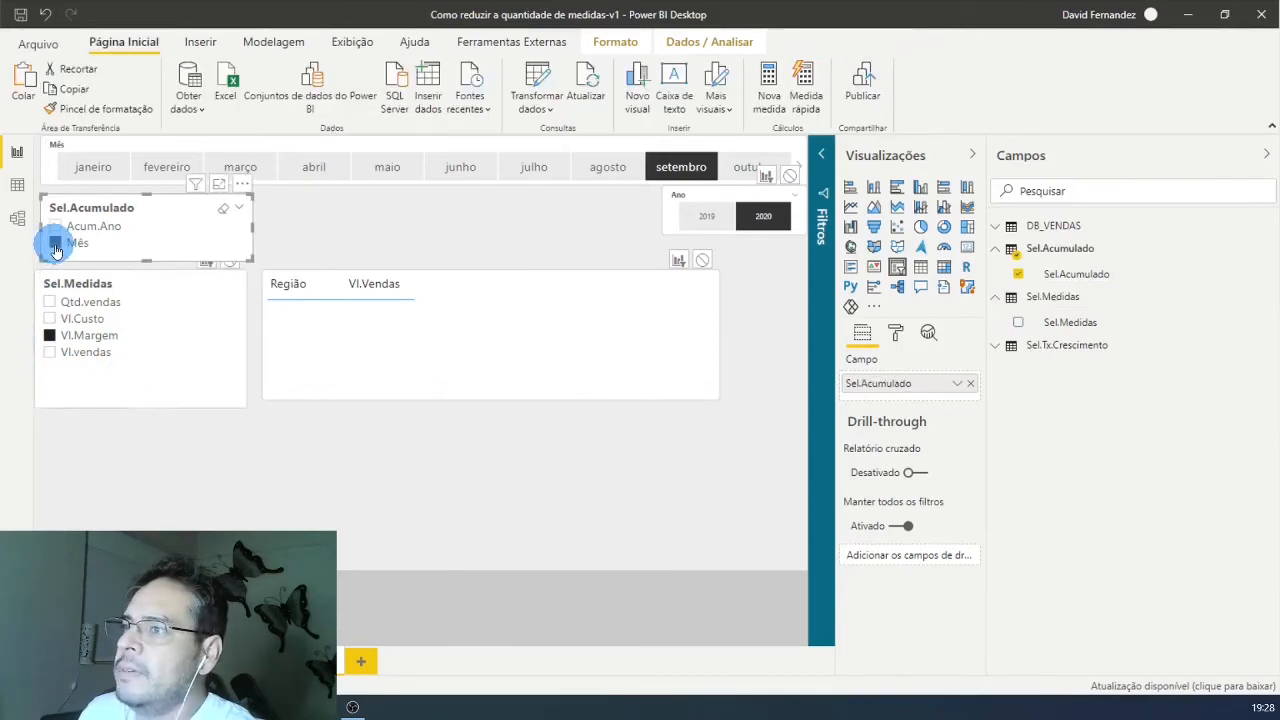
Step: Reduce the Sel.Medidas slicer's height slightly, duplicate the slicer and place the copy directly below it
{"action": "left_click", "coordinate": [140, 403]}
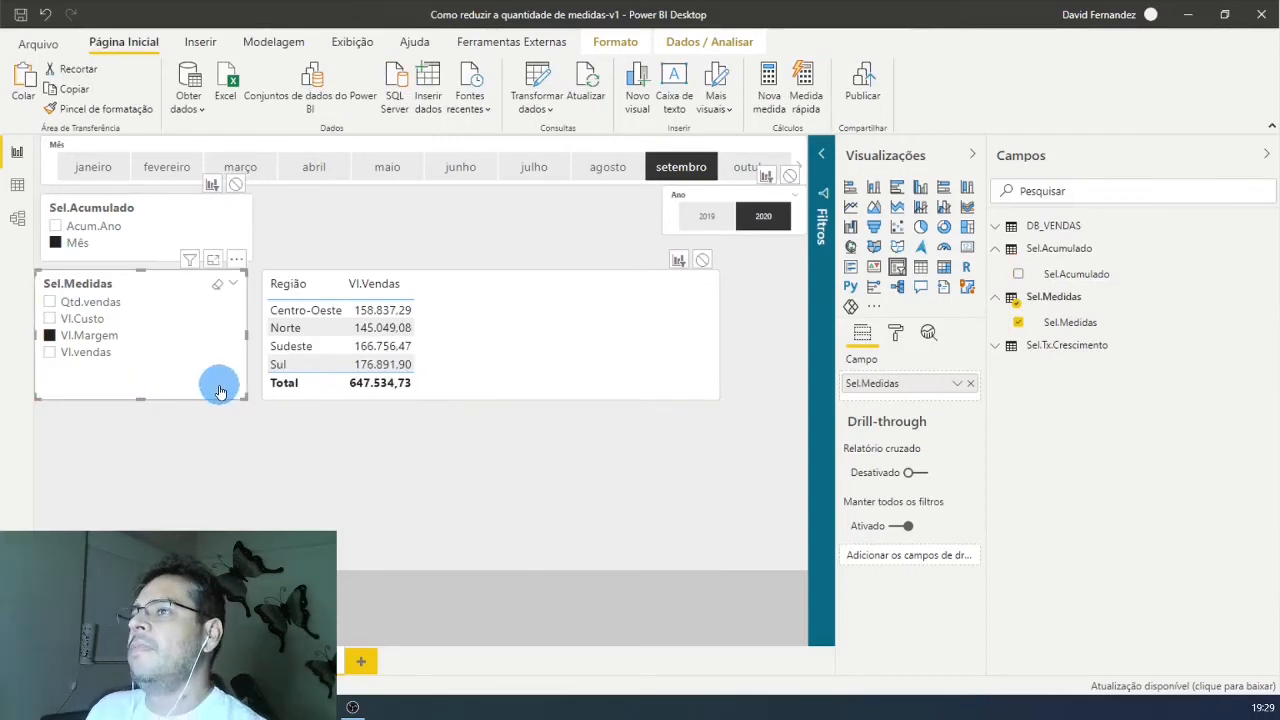
{"action": "key", "text": "ctrl+v"}
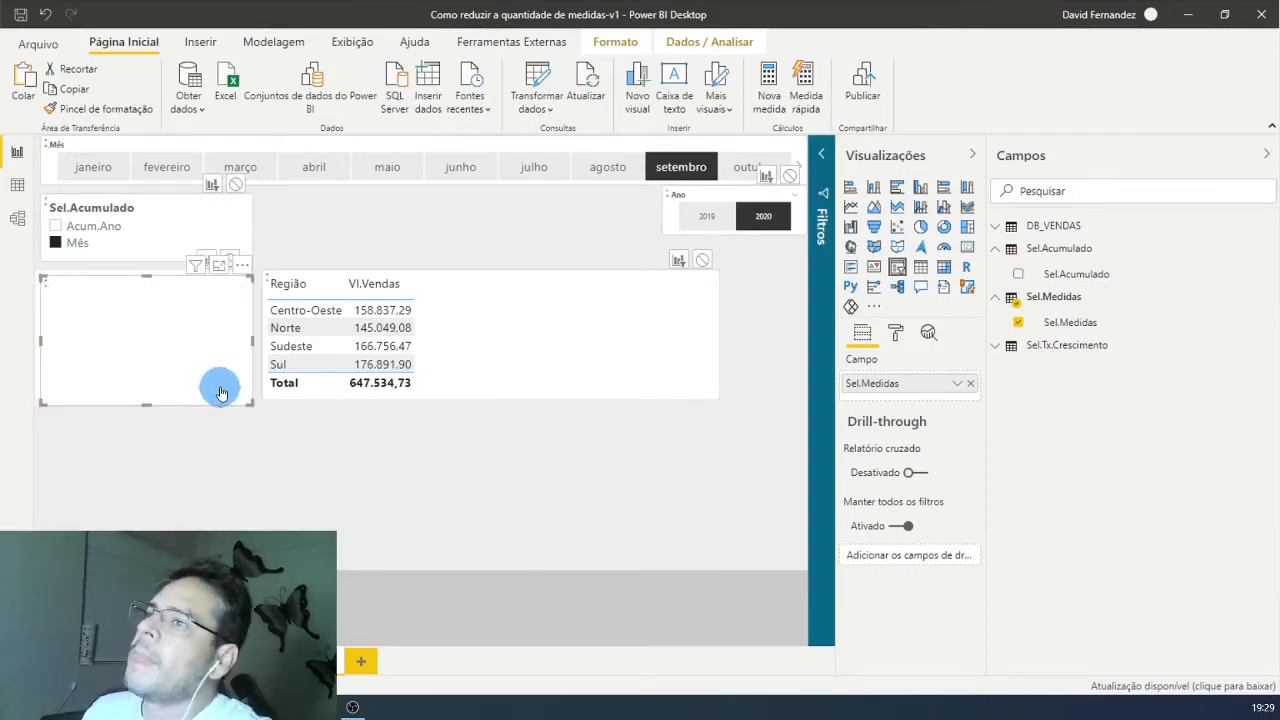
{"action": "left_click_drag", "start_coordinate": [206, 384], "coordinate": [190, 515]}
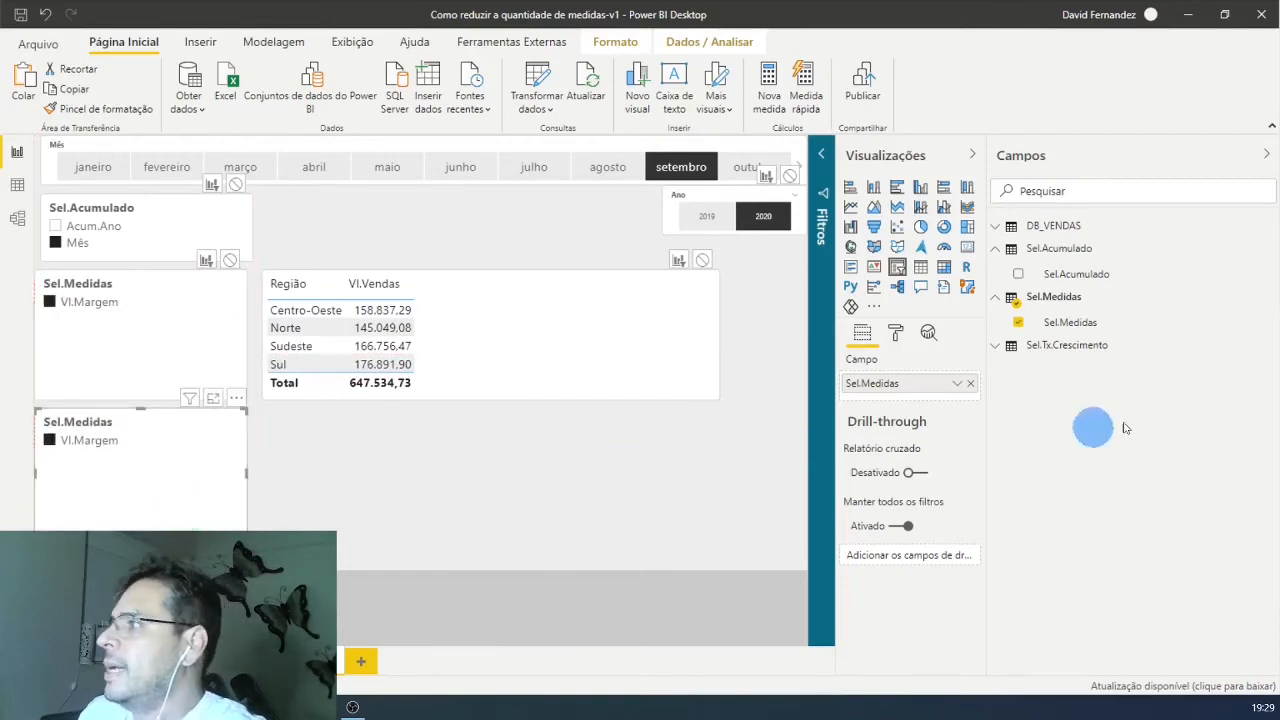
Step: Replace the copied slicer's field with Name from Sel.Tx.Crescimento and toggle its Mês.ant% item to test the growth rate
{"action": "left_click", "coordinate": [998, 347]}
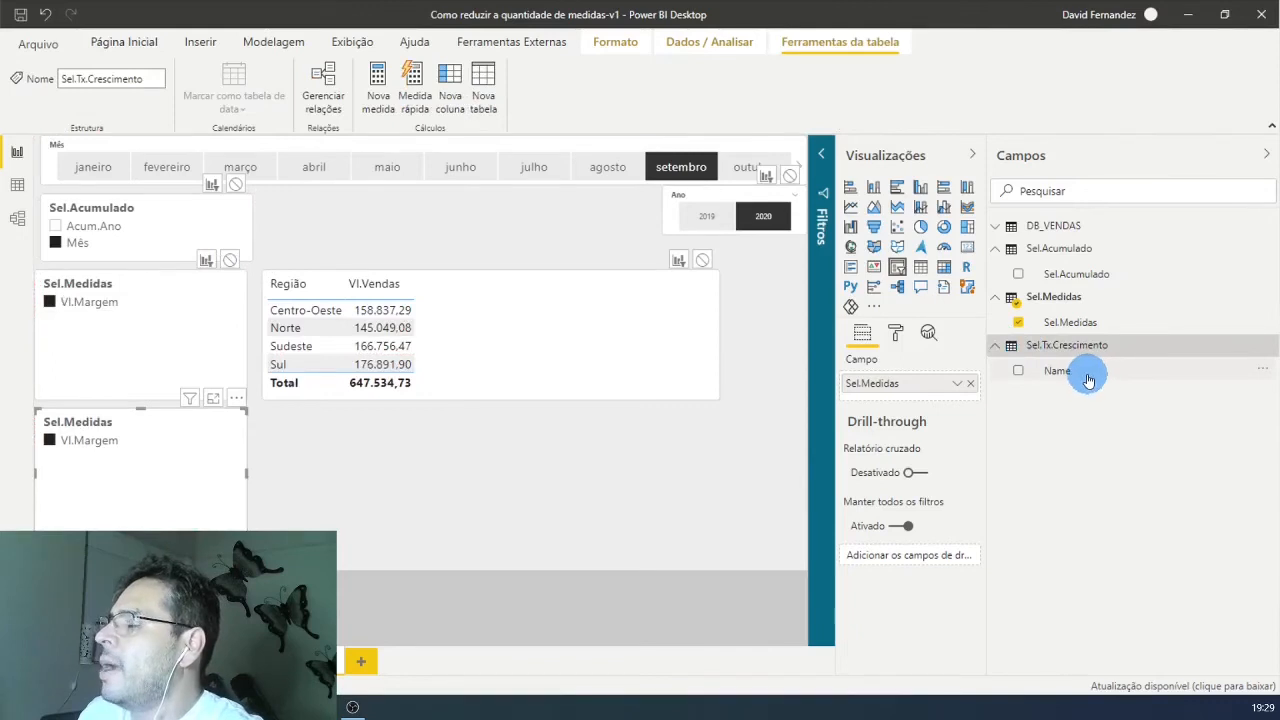
{"action": "left_click", "coordinate": [1058, 373]}
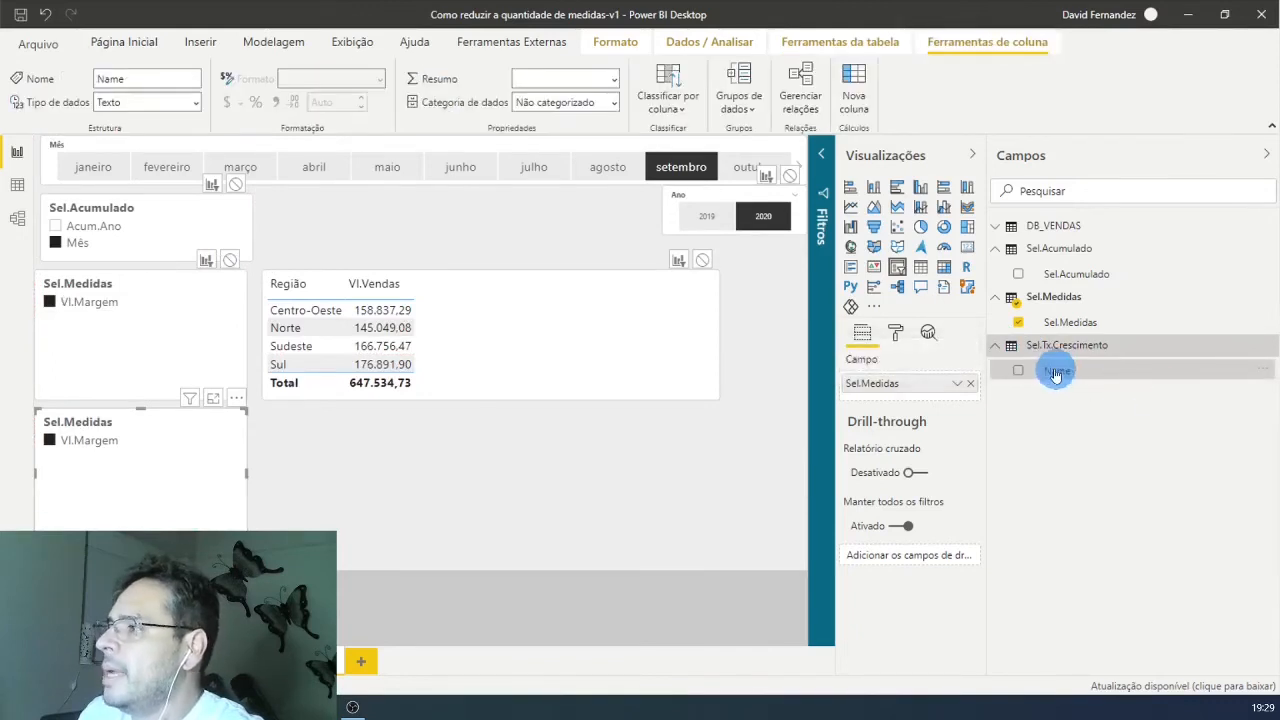
{"action": "left_click_drag", "start_coordinate": [1060, 375], "coordinate": [910, 380]}
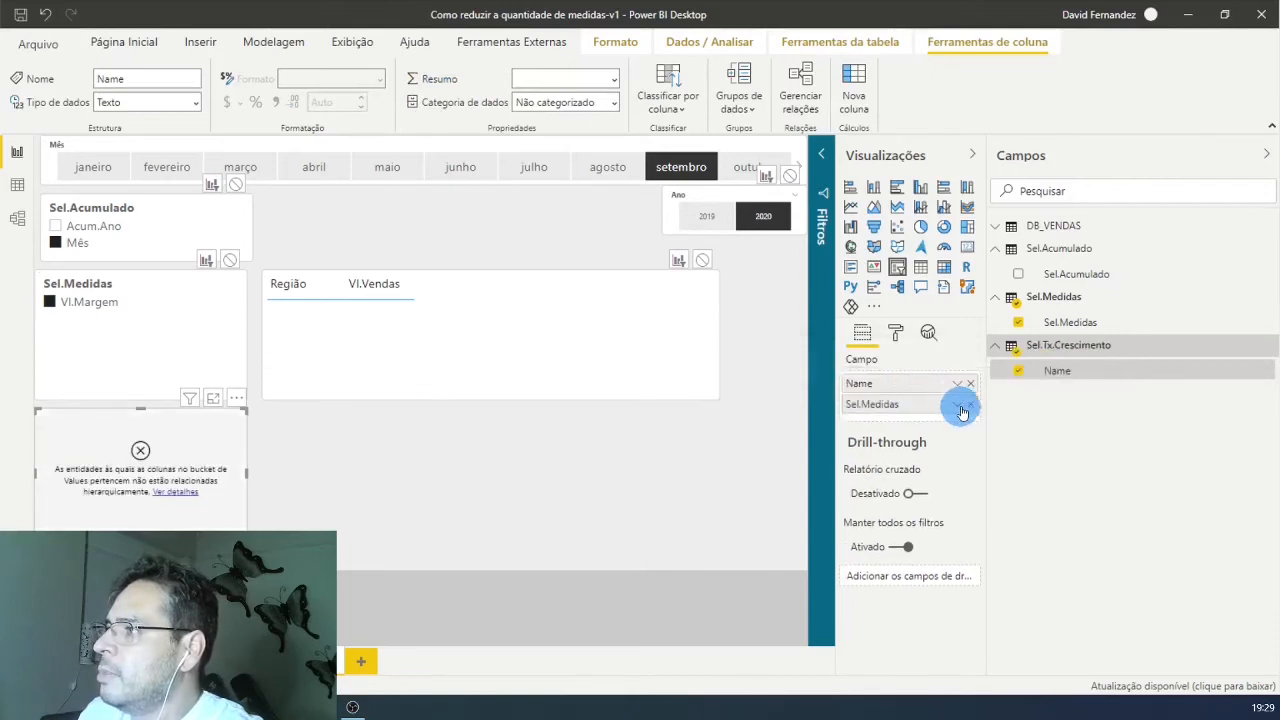
{"action": "left_click", "coordinate": [971, 405]}
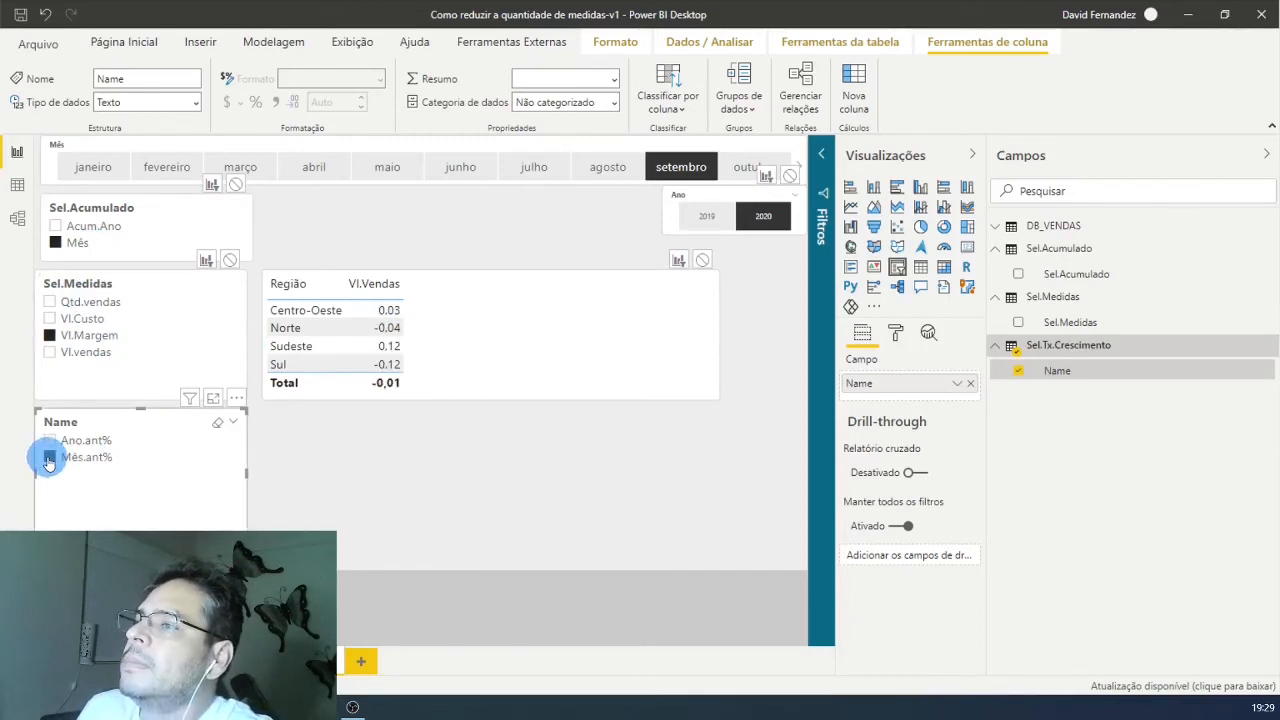
{"action": "left_click", "coordinate": [49, 458]}
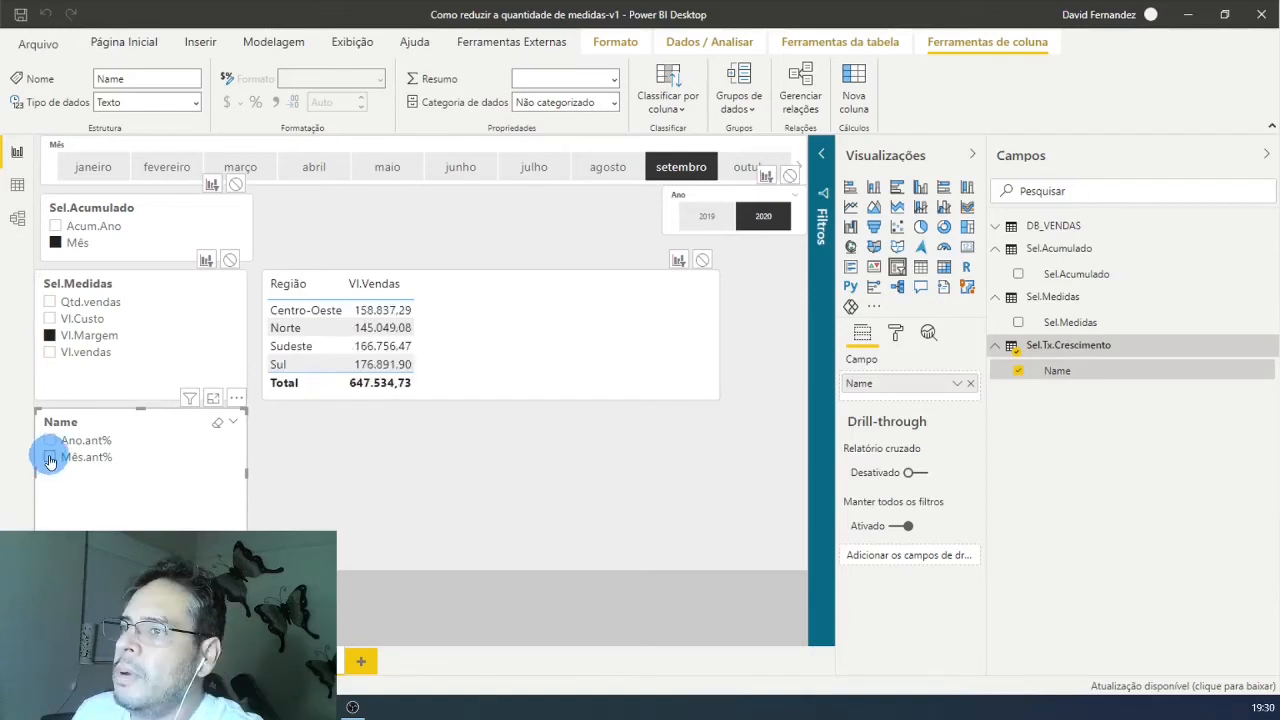
{"action": "left_click", "coordinate": [49, 458]}
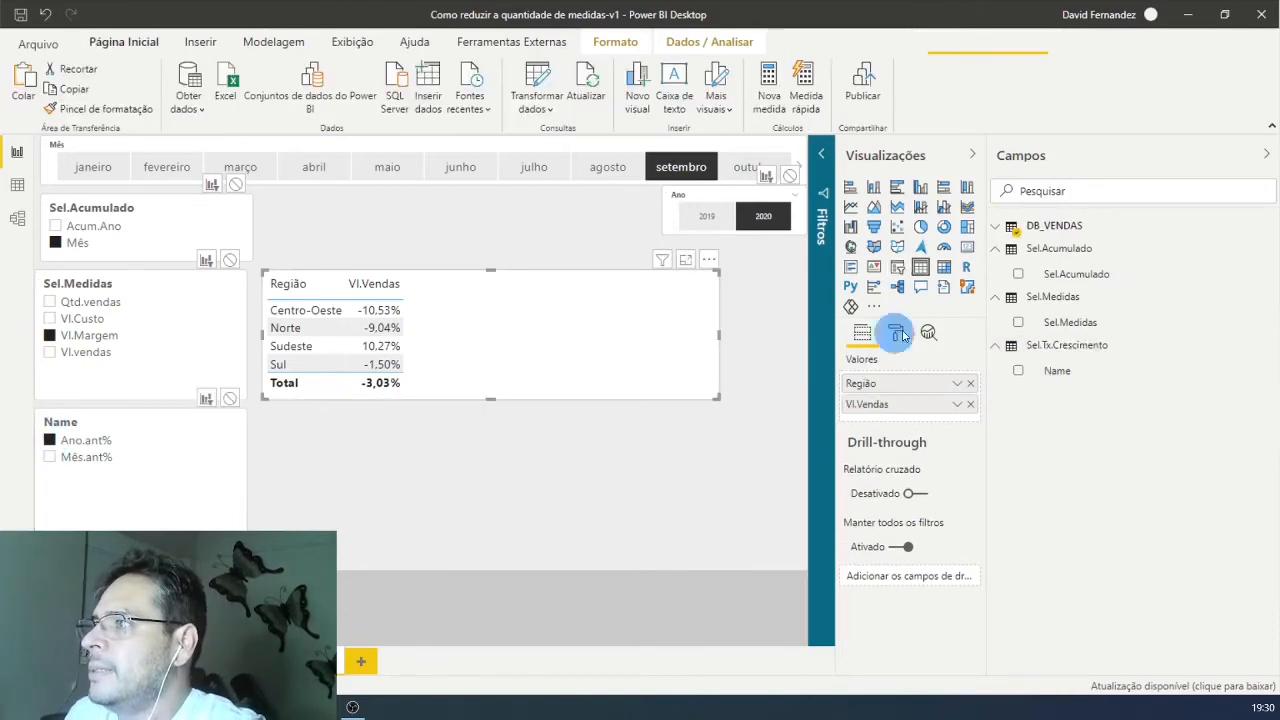
Step: Convert the sales table by Região into a matrix and add Sel.Medidas as its columns
{"action": "left_click", "coordinate": [947, 267]}
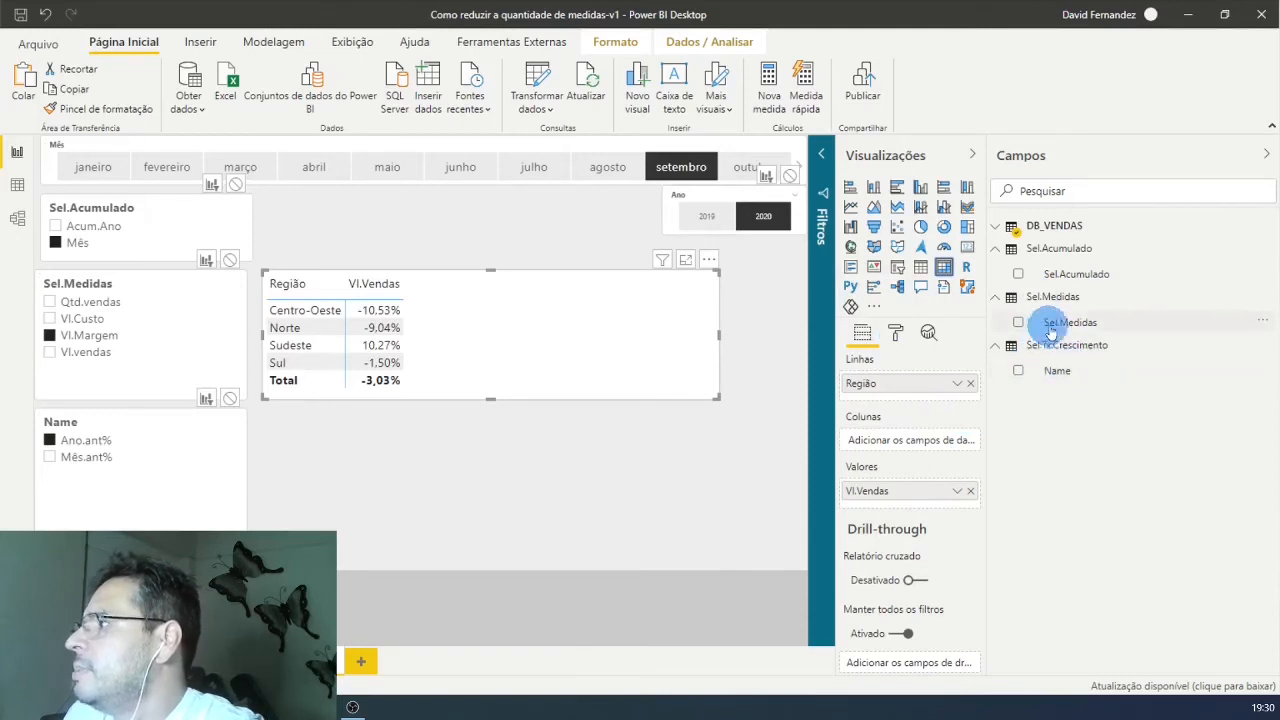
{"action": "left_click_drag", "start_coordinate": [1052, 333], "coordinate": [926, 447]}
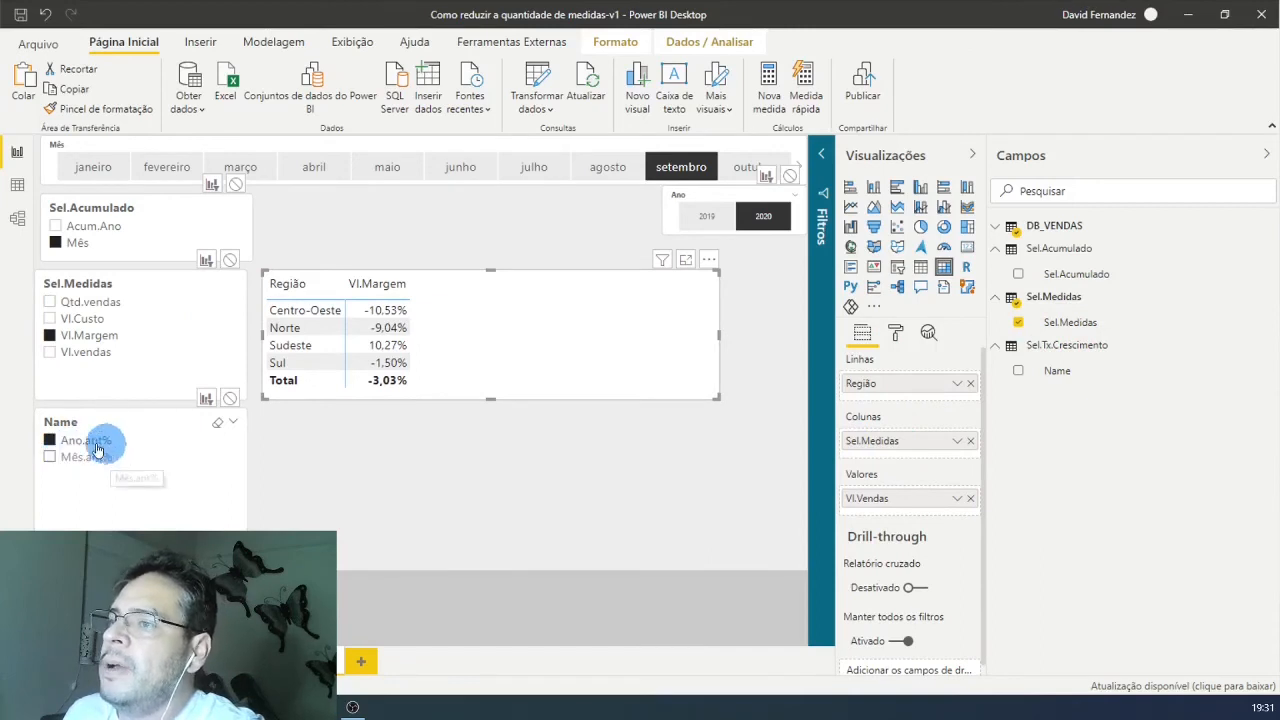
Step: Add Vl.vendas and Qtd.vendas to the Sel.Medidas slicer selection alongside Vl.Margem, and switch Sel.Acumulado to Acum.Ano
{"action": "left_click", "coordinate": [50, 354], "text": "ctrl"}
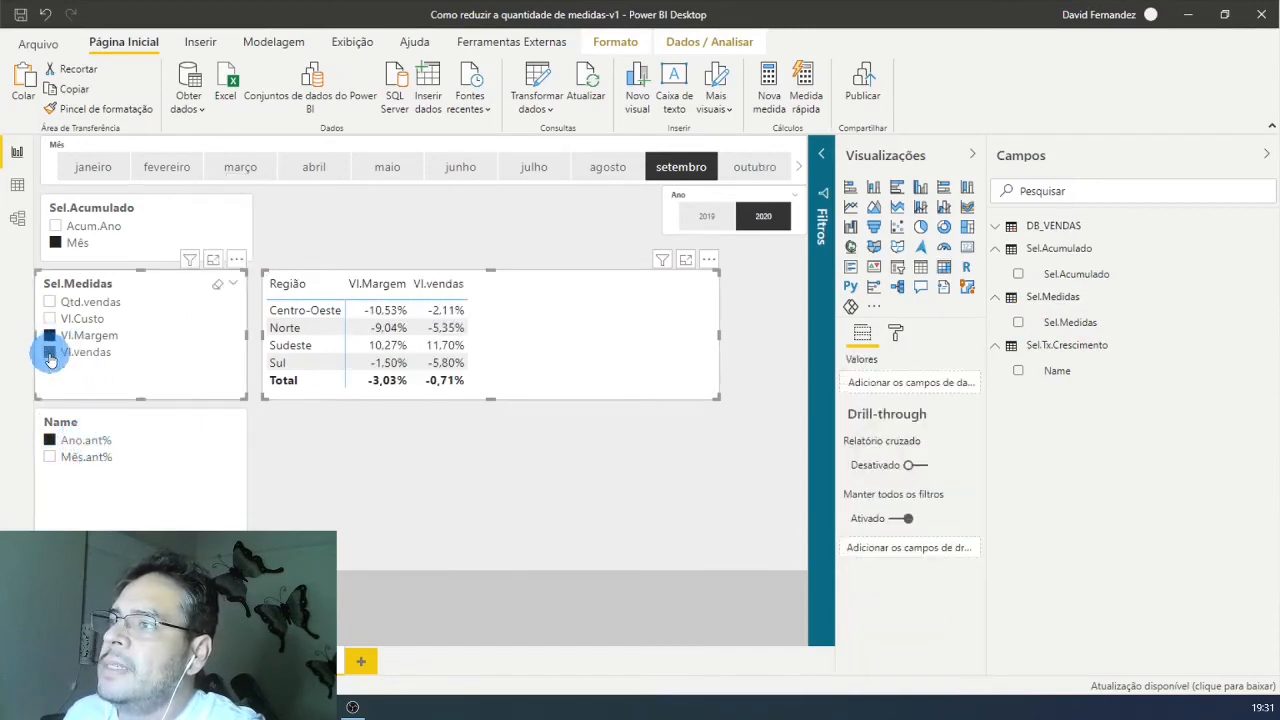
{"action": "left_click", "coordinate": [50, 301], "text": "ctrl"}
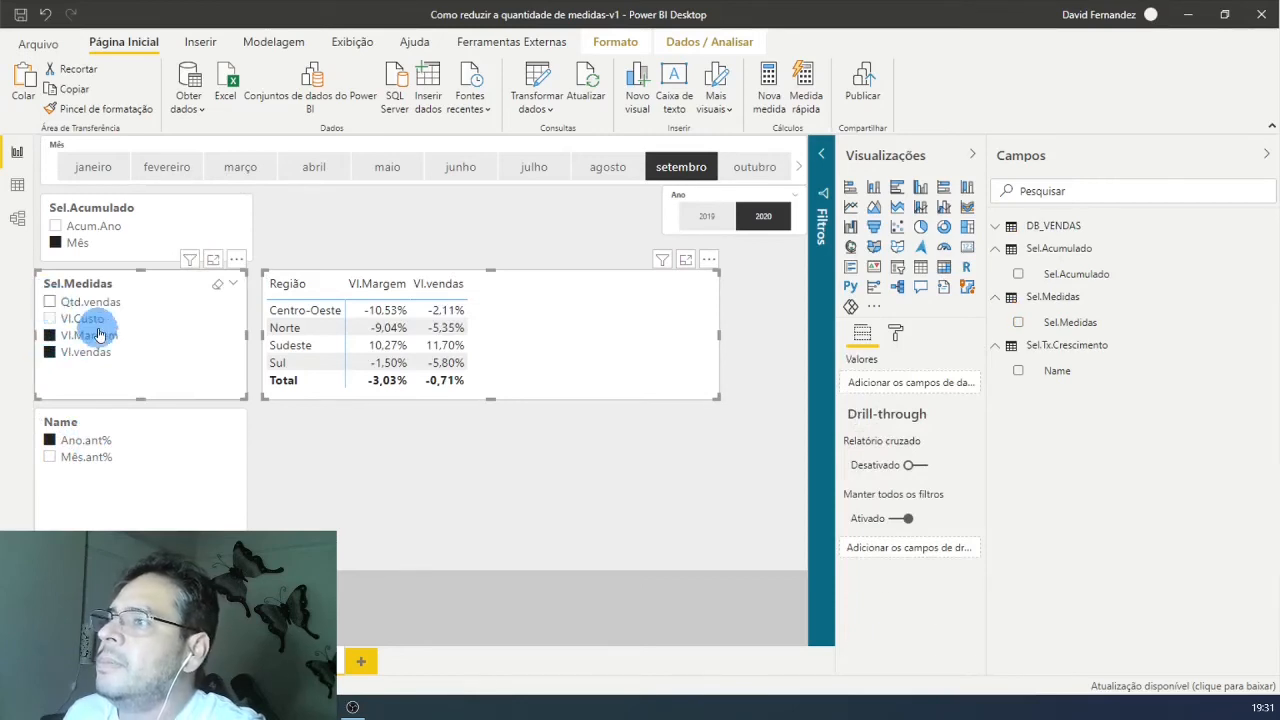
{"action": "left_click", "coordinate": [100, 335], "text": "ctrl"}
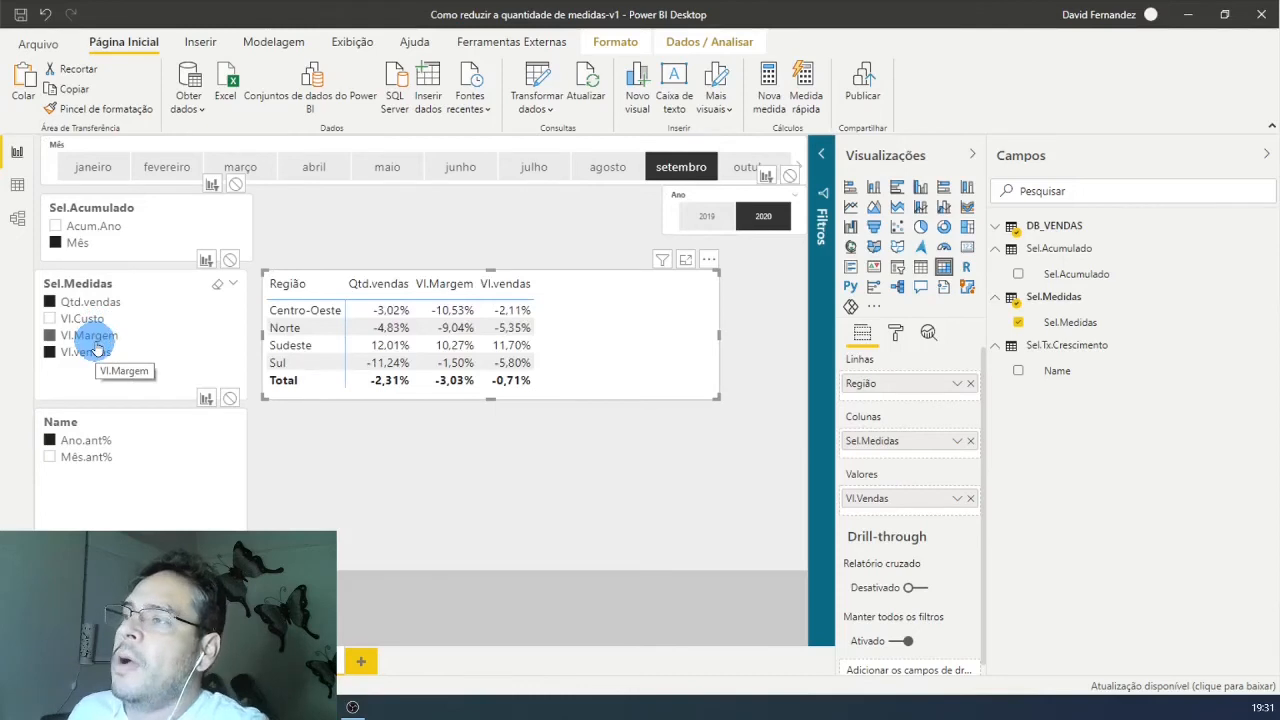
{"action": "left_click", "coordinate": [57, 229]}
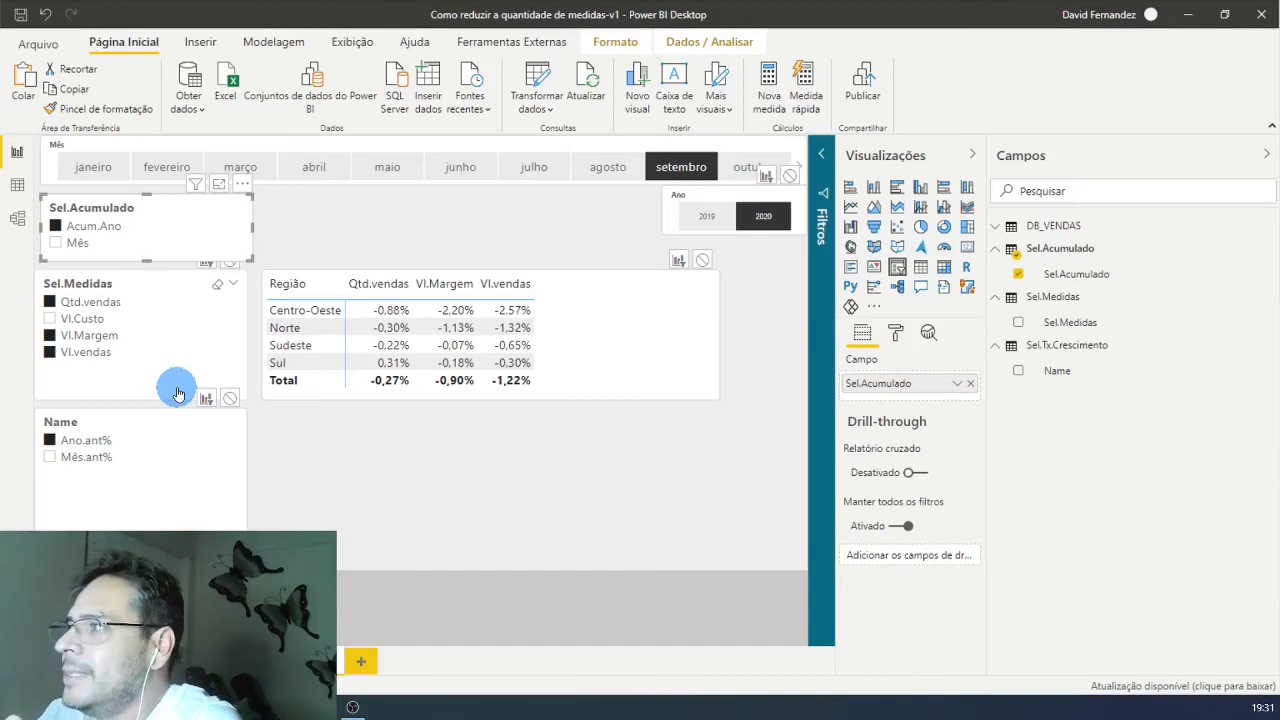
Step: Convert the table of Vl.Vendas by Mês below the matrix into a clustered column chart
{"action": "left_click", "coordinate": [1031, 236]}
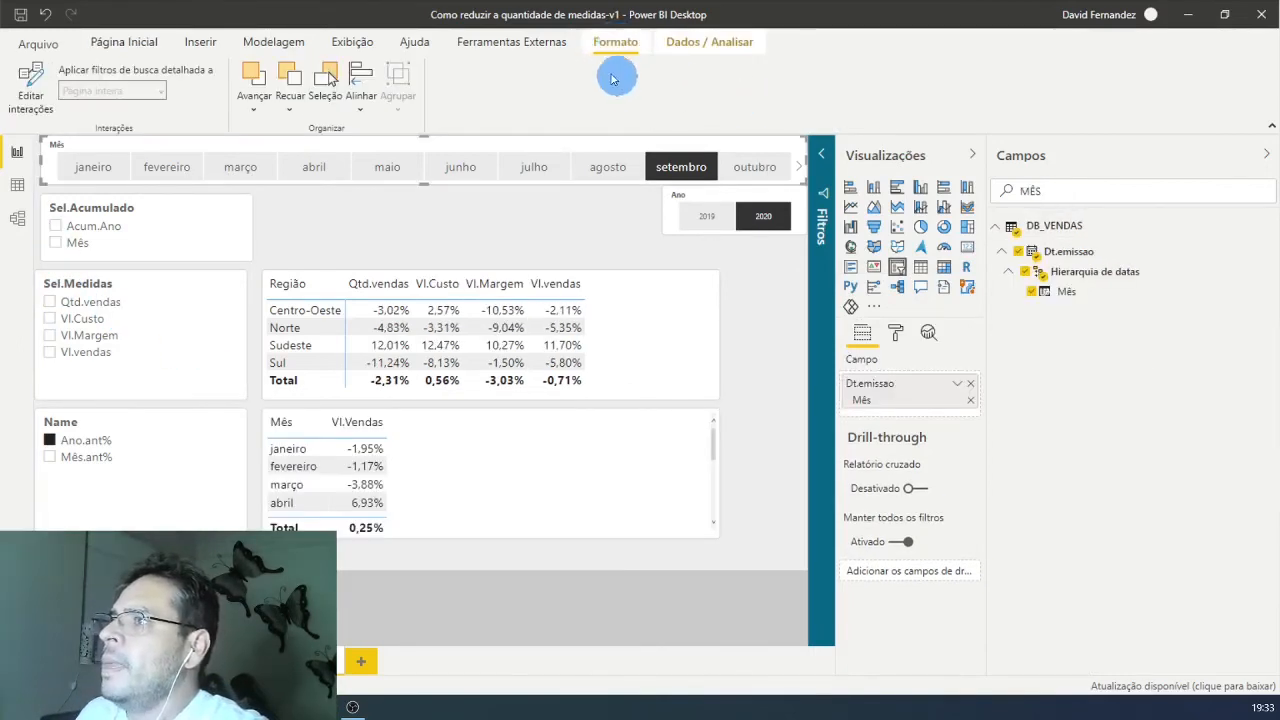
{"action": "left_click", "coordinate": [614, 449]}
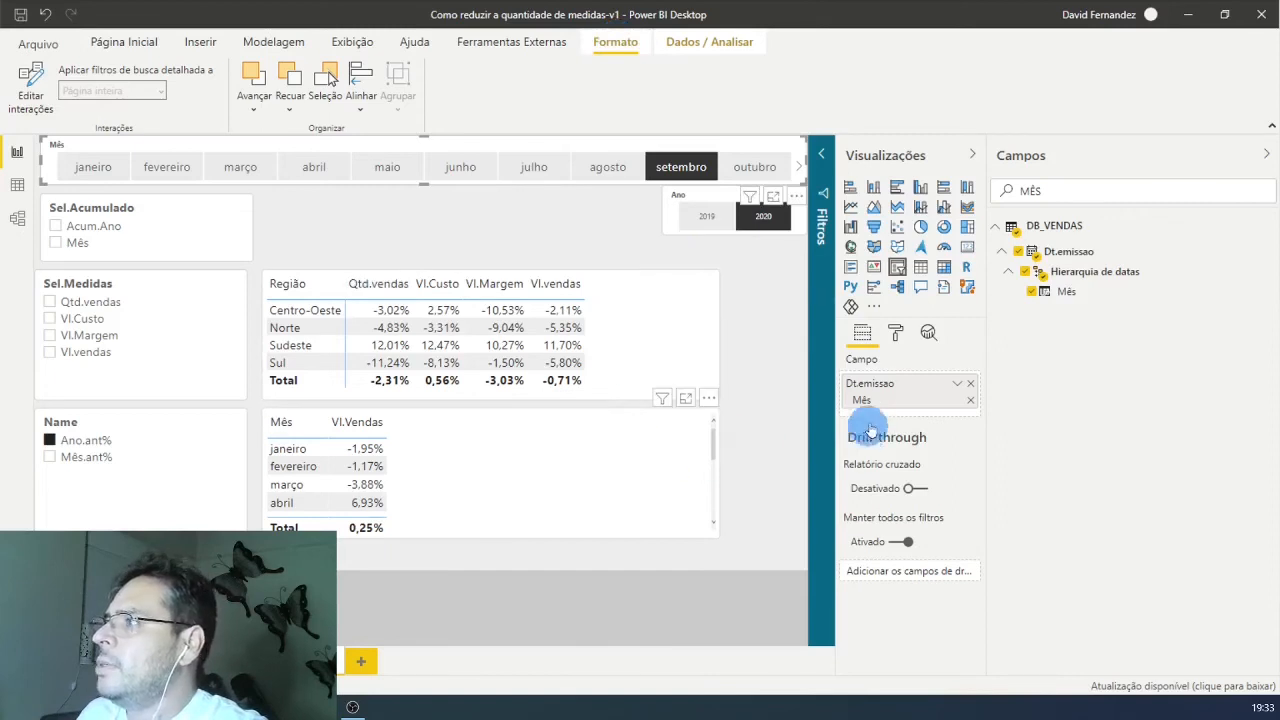
{"action": "left_click", "coordinate": [920, 187]}
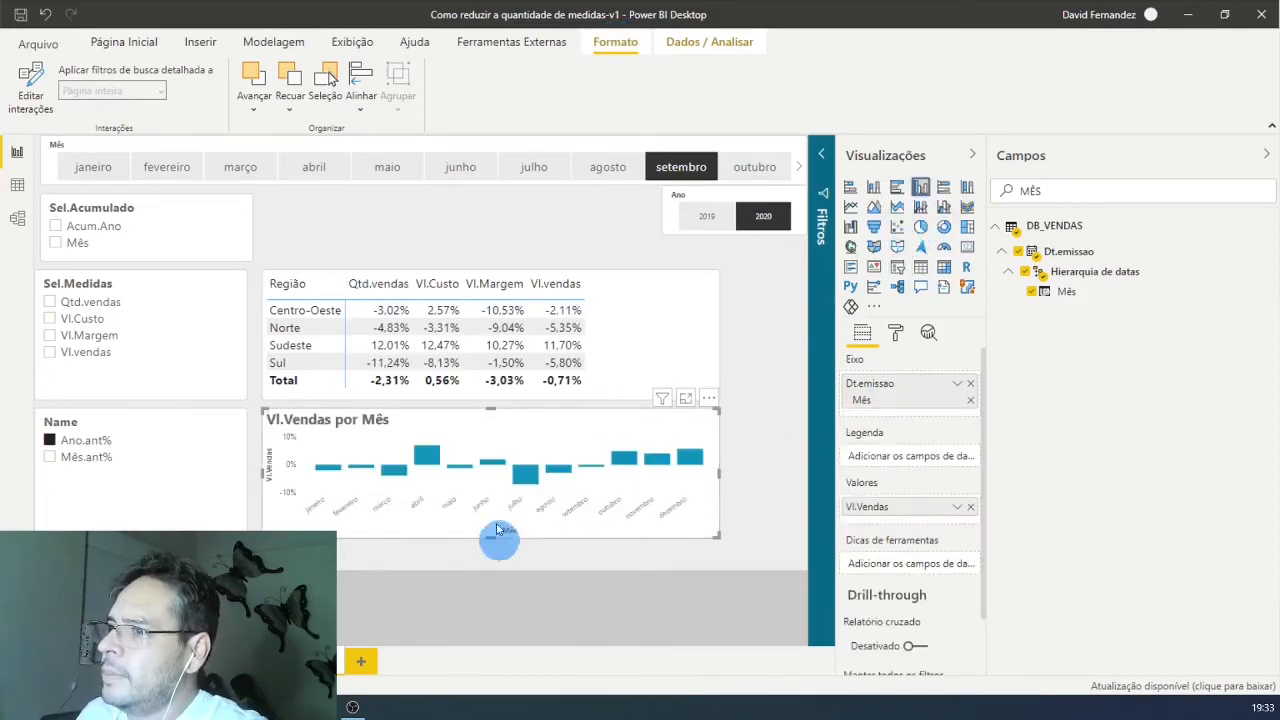
Step: Move the matrix up slightly and make the monthly column chart taller by extending its upper and lower edges
{"action": "left_click_drag", "start_coordinate": [658, 325], "coordinate": [659, 303]}
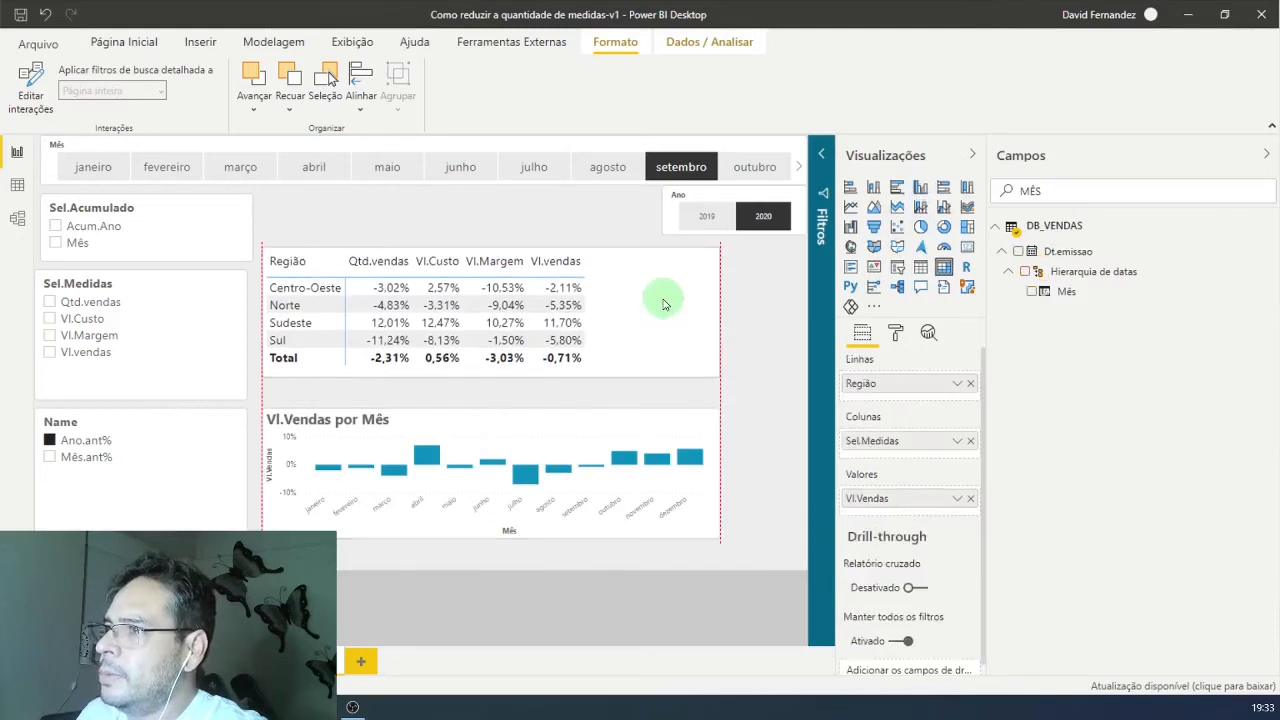
{"action": "left_click_drag", "start_coordinate": [562, 449], "coordinate": [491, 389]}
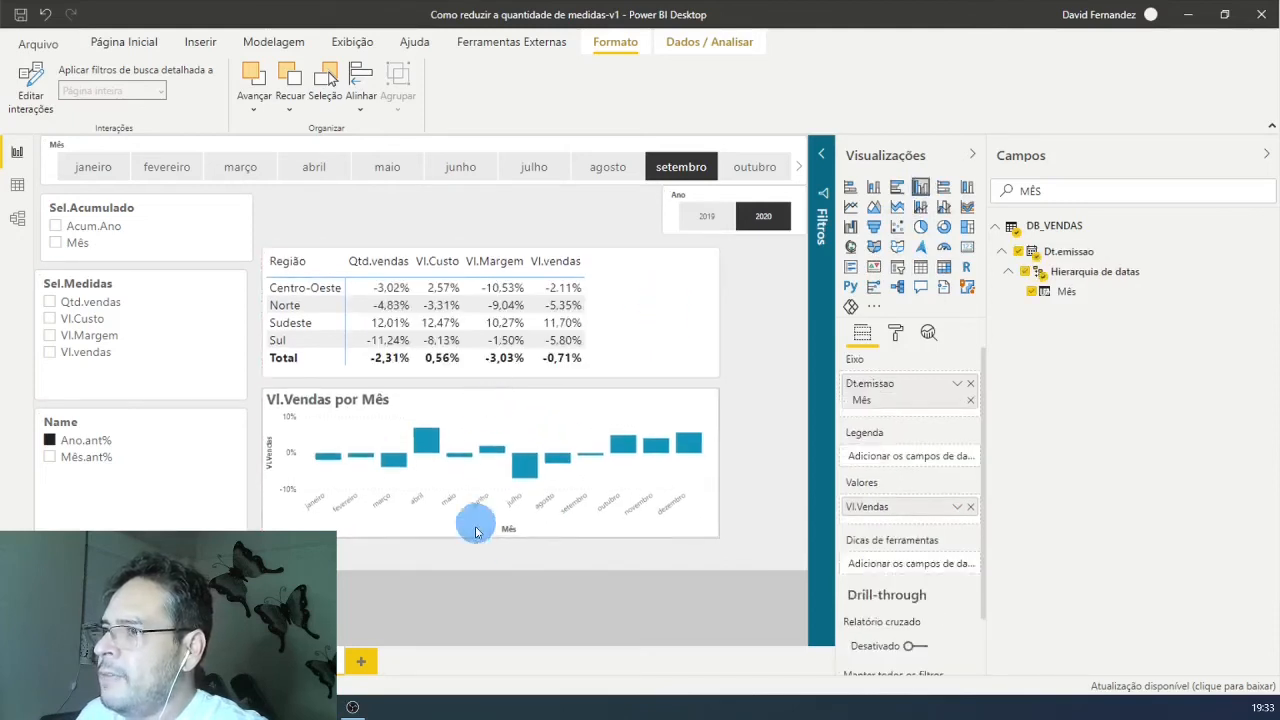
{"action": "left_click_drag", "start_coordinate": [489, 538], "coordinate": [490, 561]}
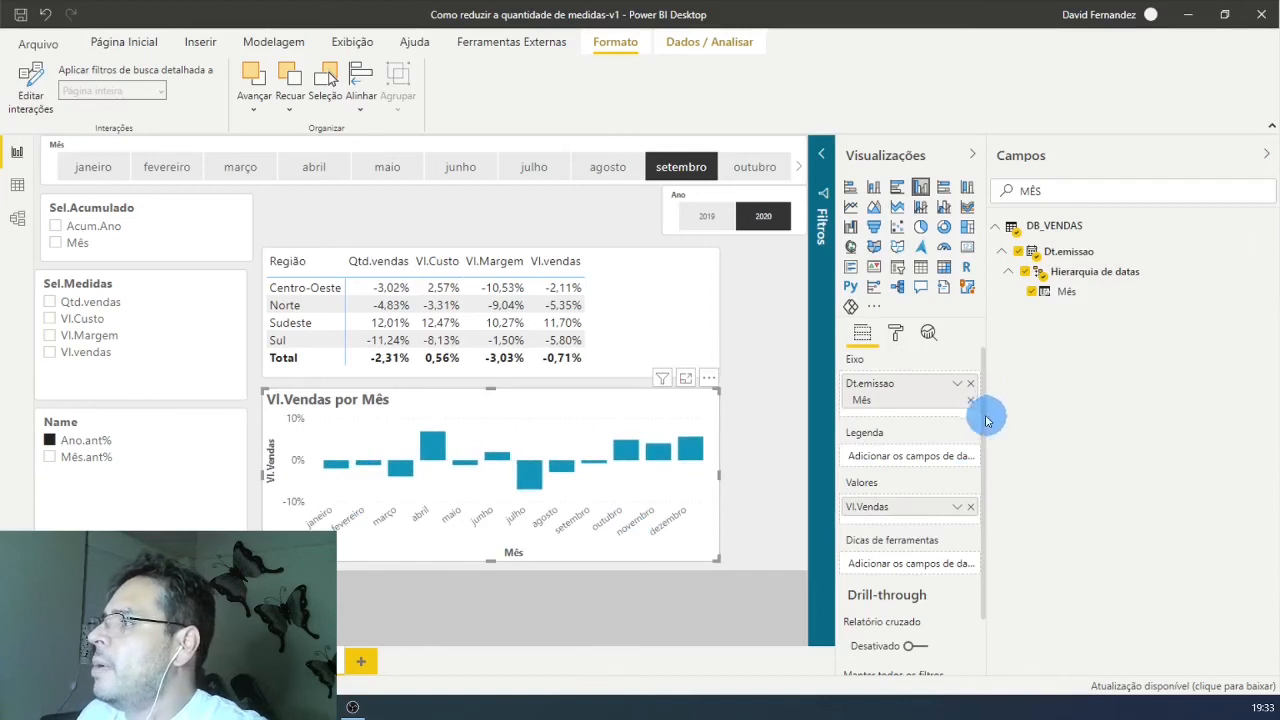
Step: Turn on data labels for the monthly column chart and collapse the Visualizações pane to enlarge the report
{"action": "left_click", "coordinate": [895, 332]}
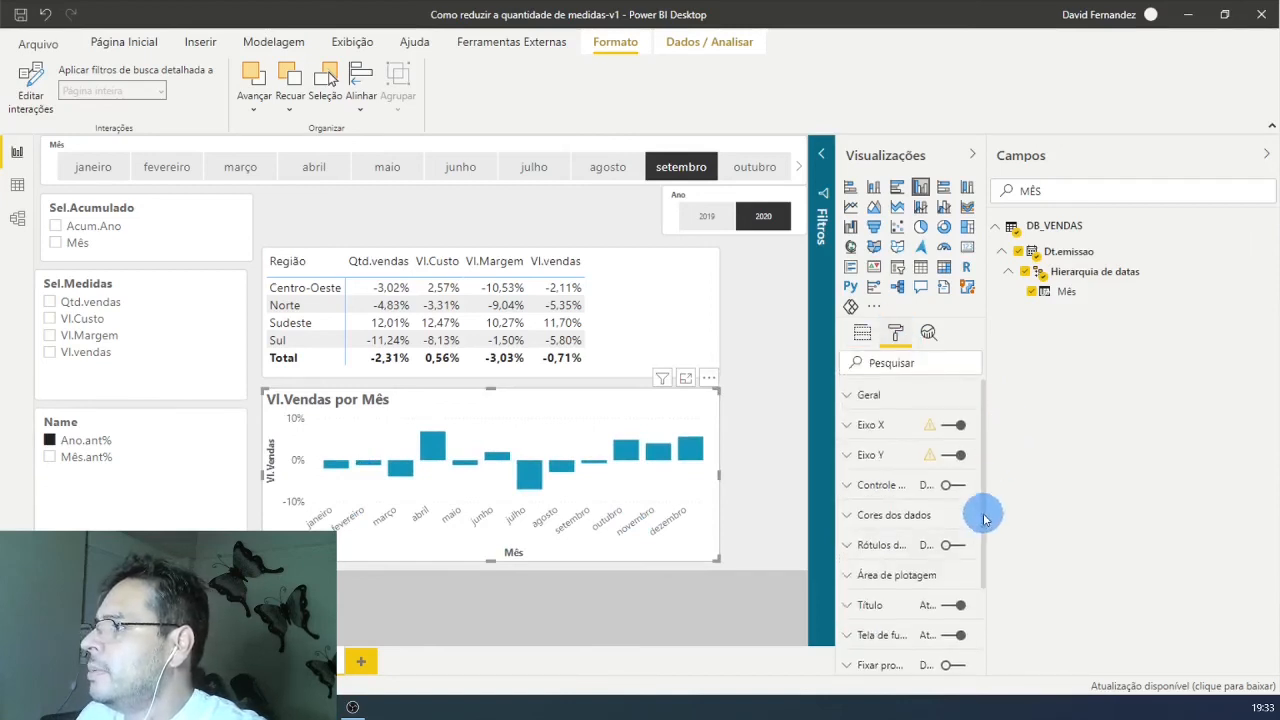
{"action": "left_click", "coordinate": [940, 546]}
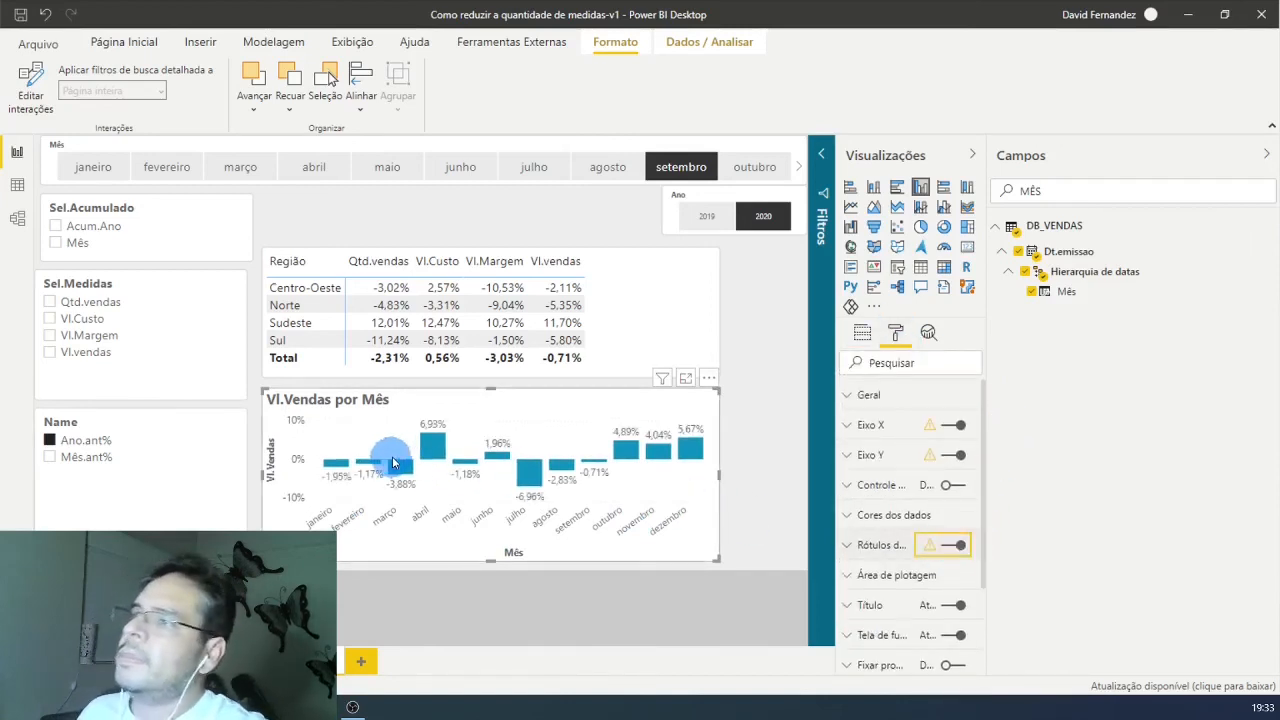
{"action": "left_click", "coordinate": [972, 154]}
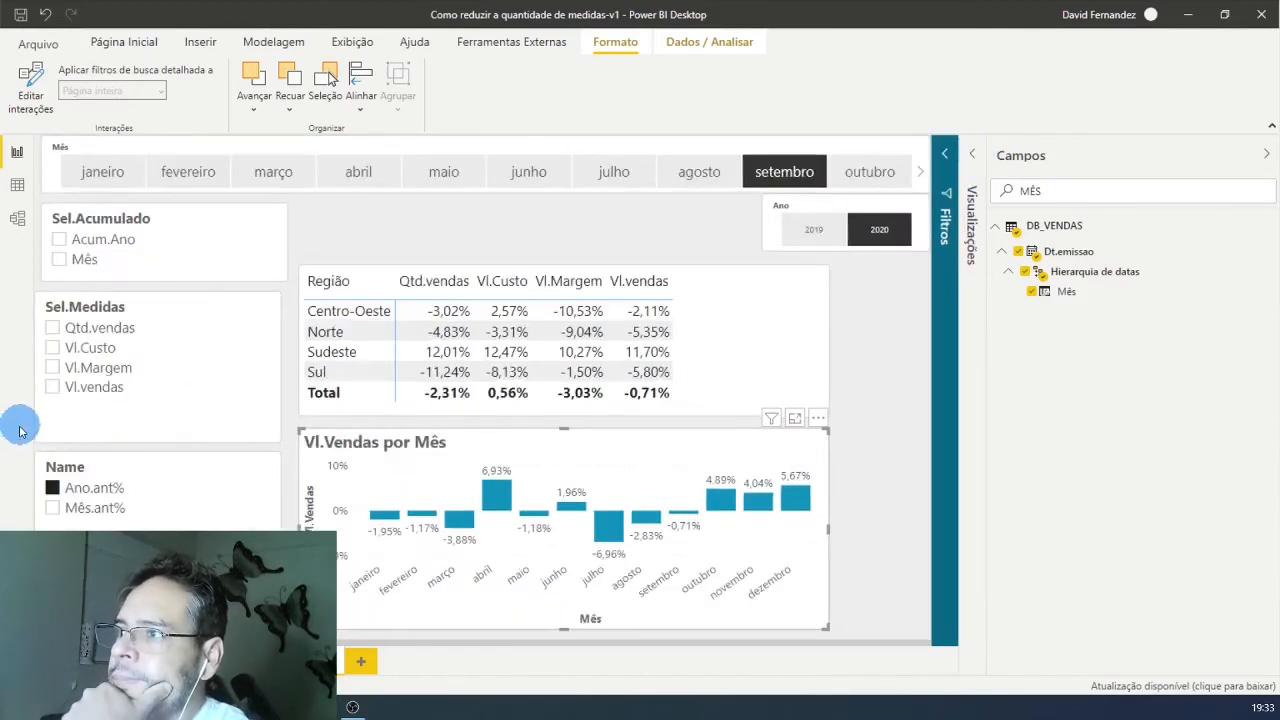
Step: Test the slicers on the matrix and chart with Vl.vendas, Qtd.vendas and the Mês.ant% growth rate
{"action": "left_click", "coordinate": [53, 388]}
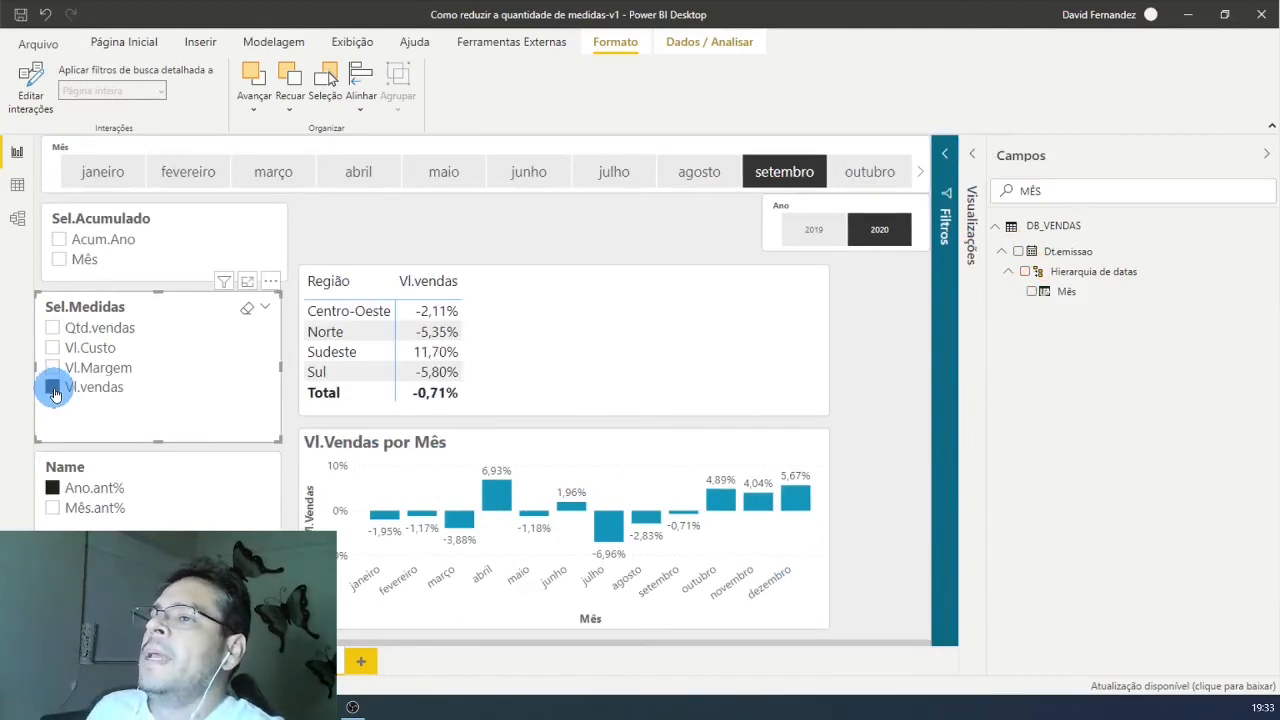
{"action": "left_click", "coordinate": [53, 329]}
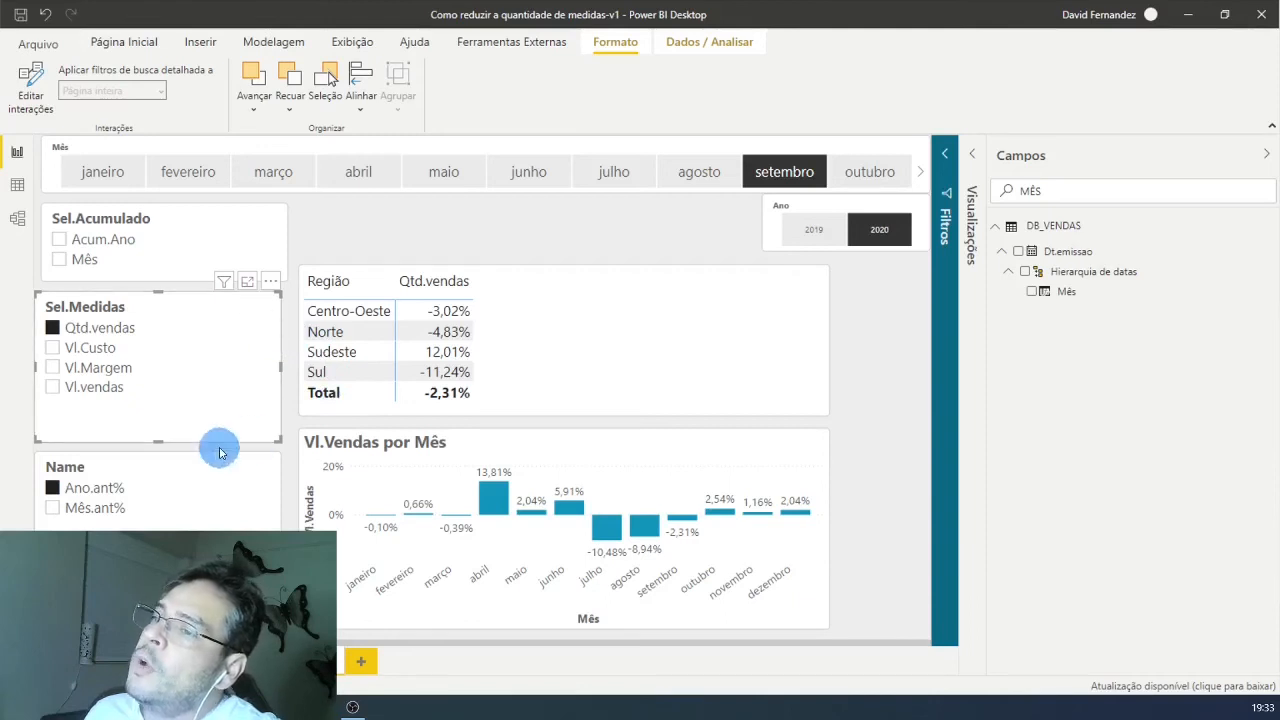
{"action": "left_click", "coordinate": [53, 510]}
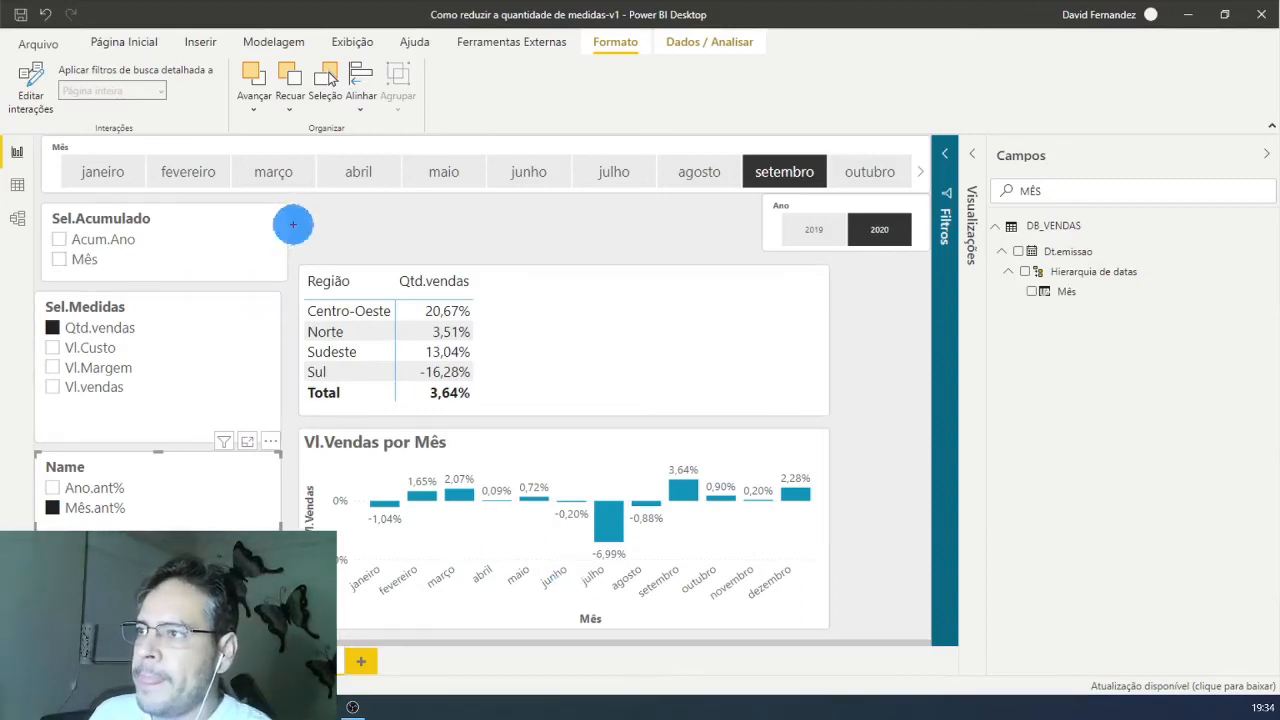
{"action": "left_click_drag", "start_coordinate": [294, 208], "coordinate": [20, 560]}
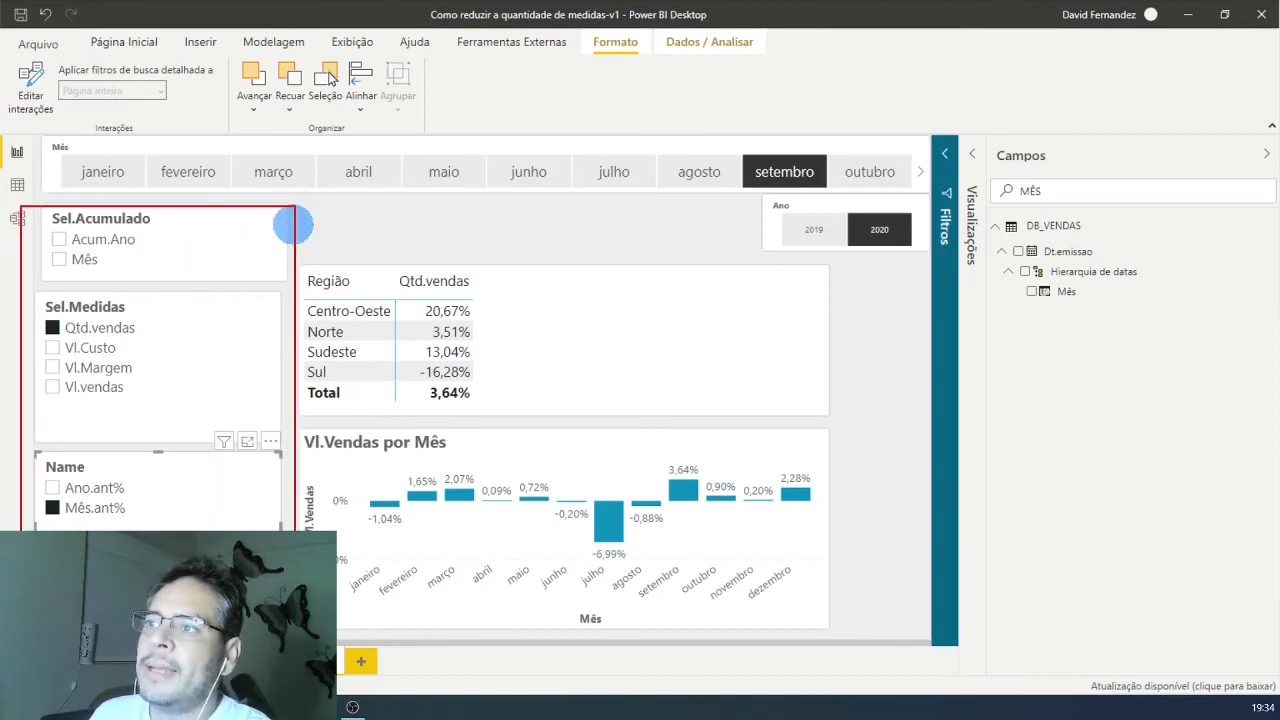